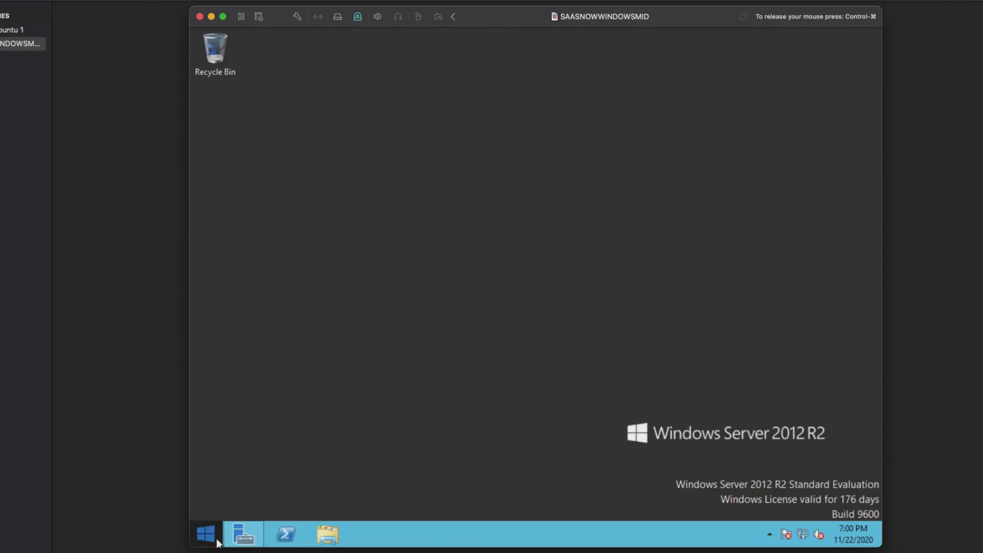
Step: Launch Internet Explorer from the Start screen and accept the recommended security settings
left_click(212, 534)
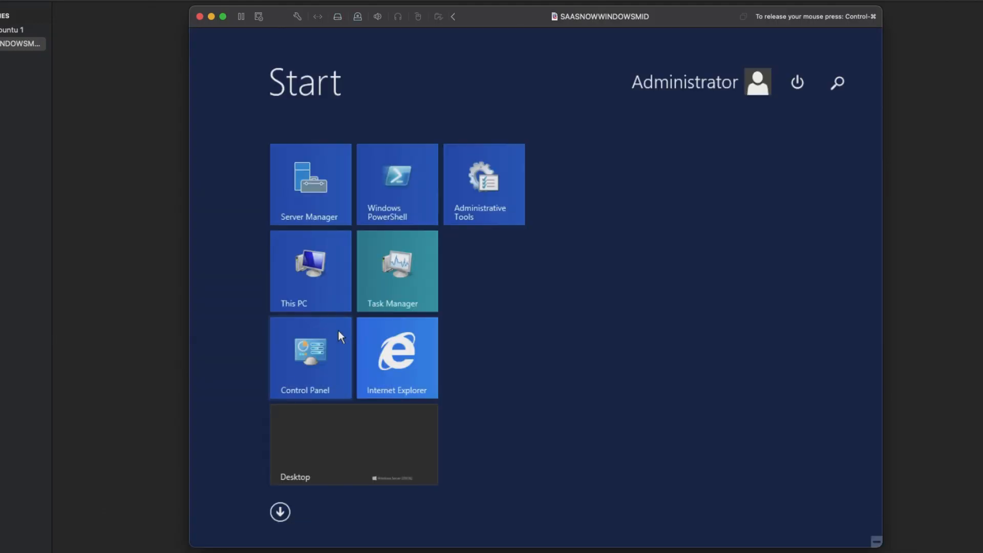
left_click(393, 362)
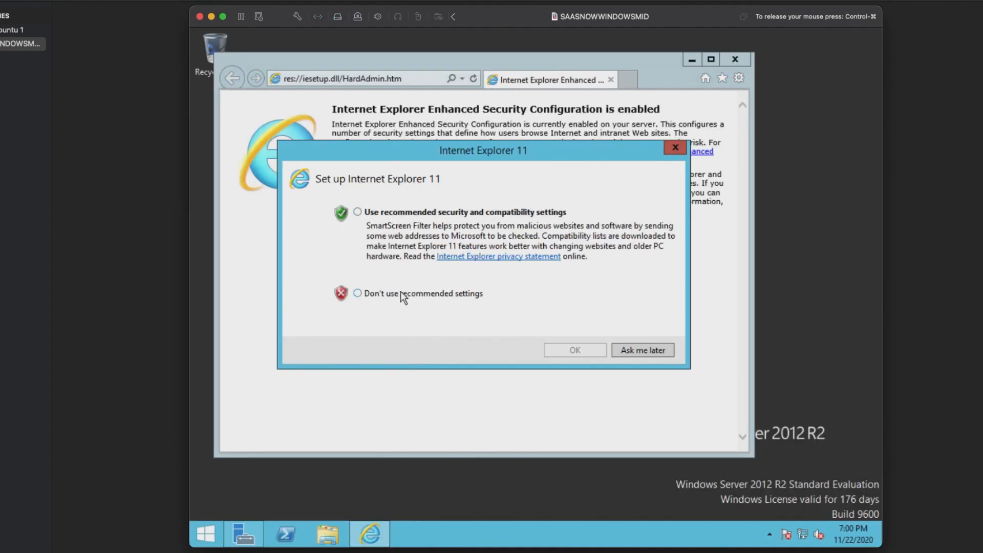
left_click(404, 233)
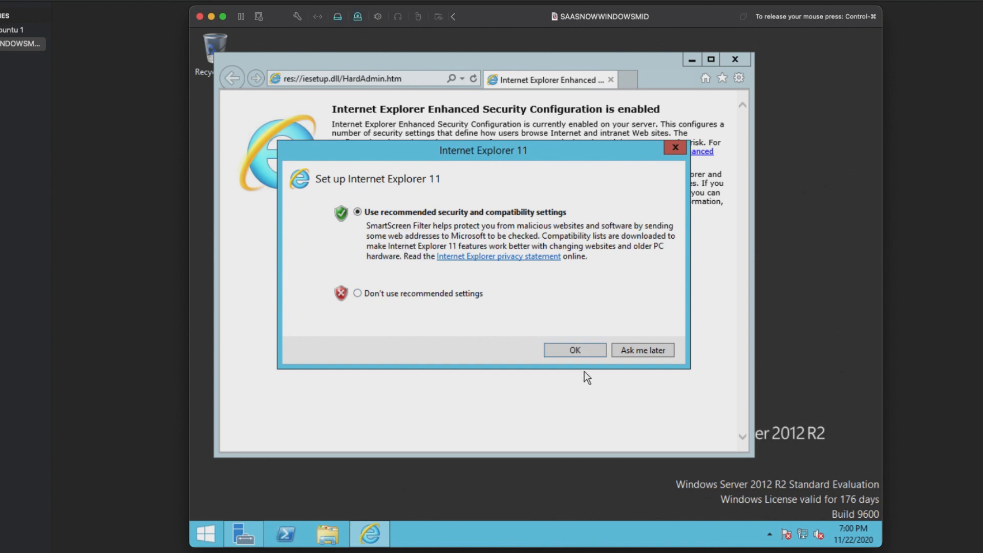
left_click(575, 350)
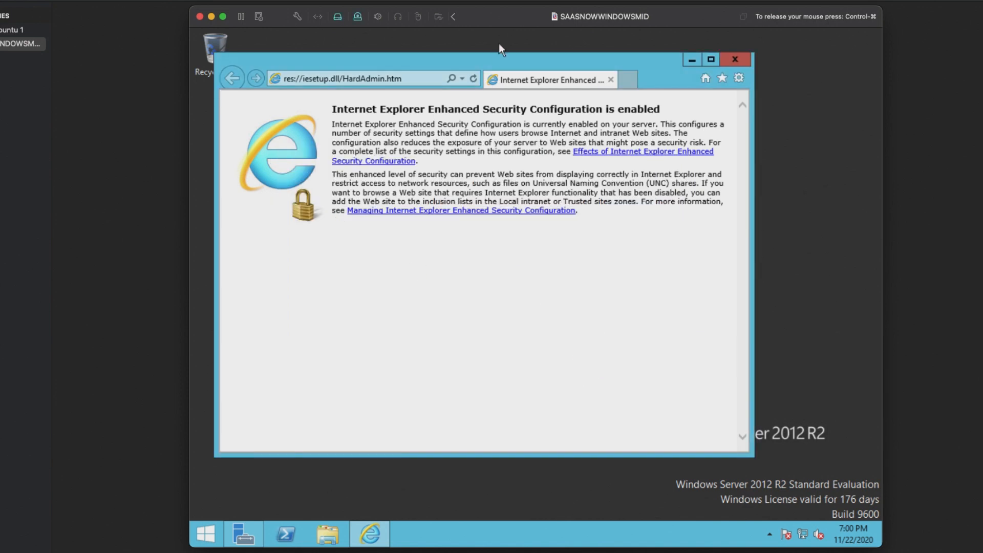
Step: Go to the ServiceNow instance dev84016.service-now.com
left_click(365, 78)
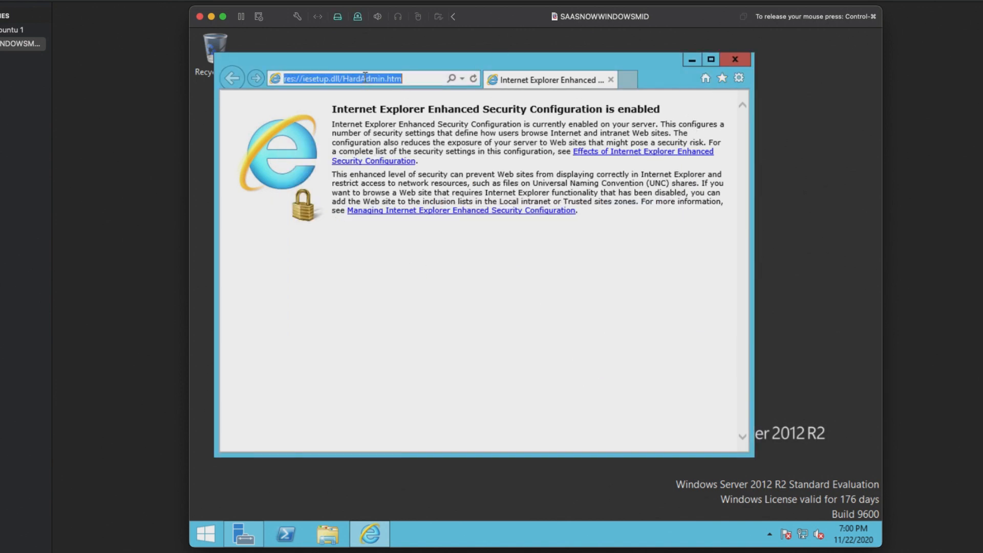
type("dev")
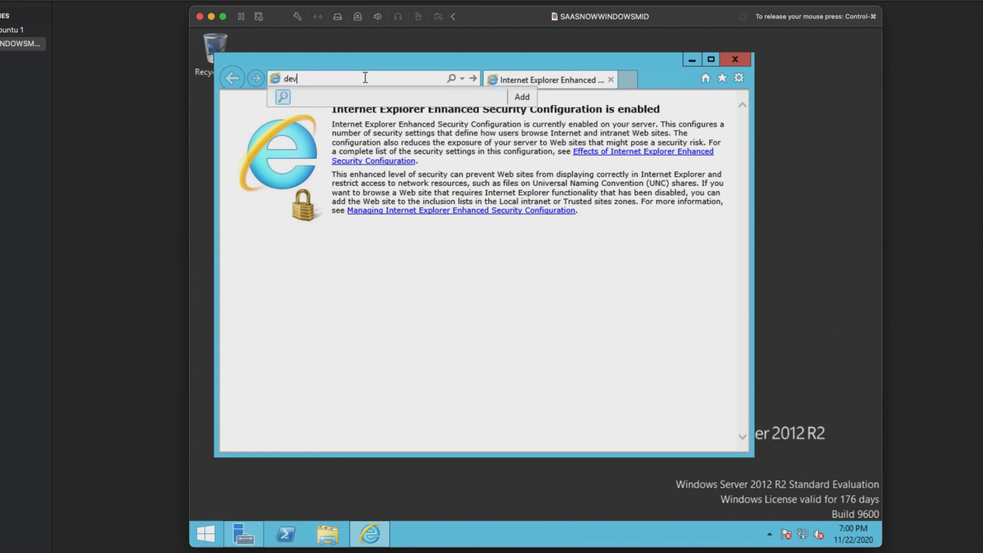
key("BackSpace")
key("BackSpace")
key("BackSpace")
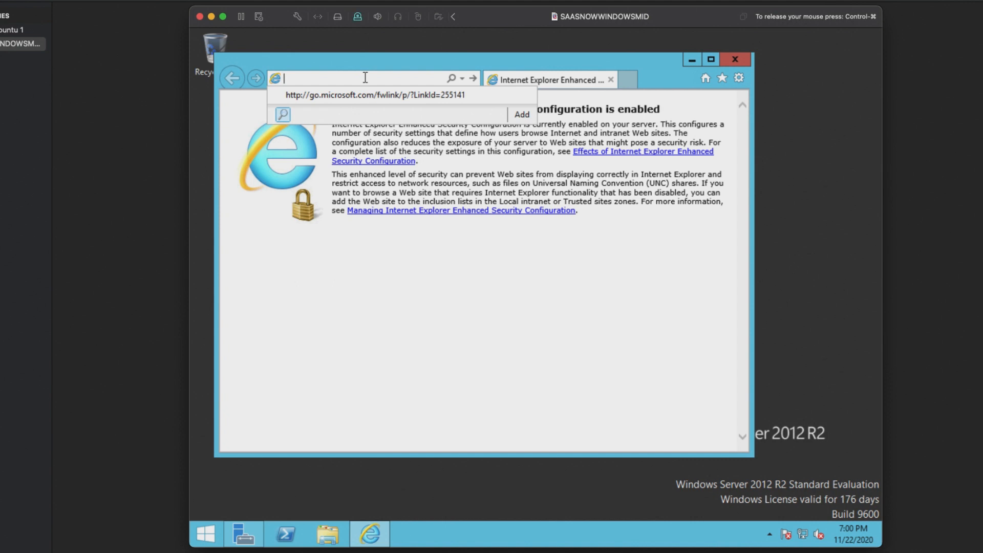
type("d")
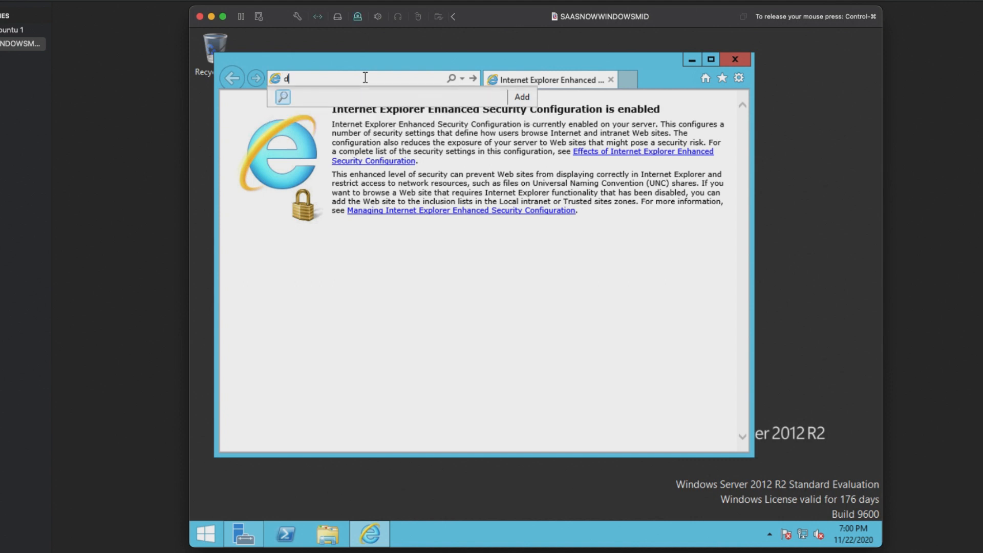
type("ev840")
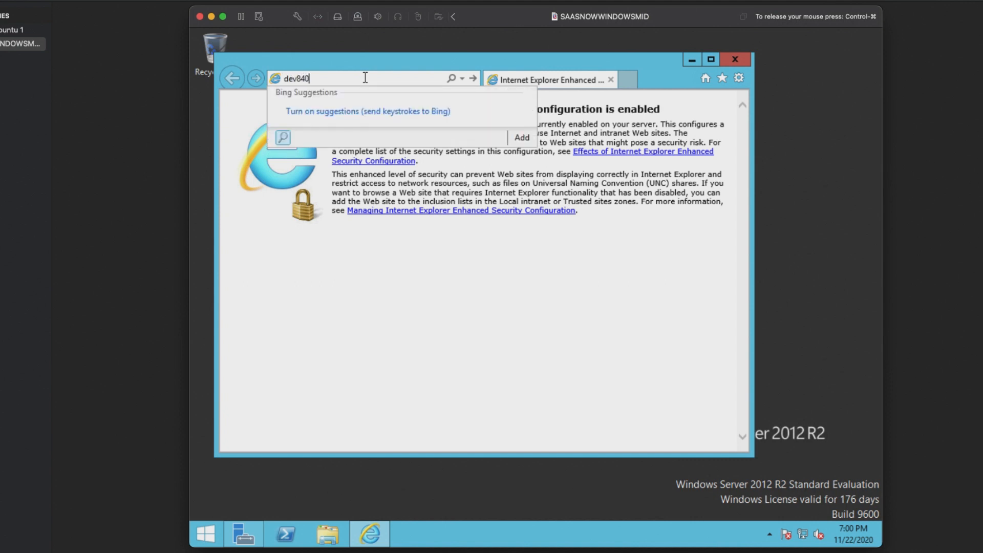
type("16.service-now.com")
key("Return")
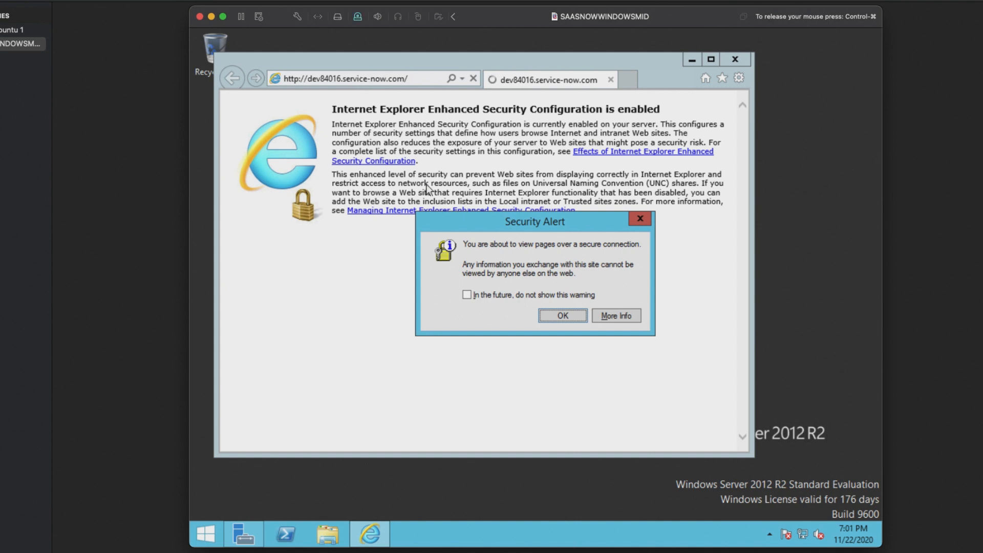
Step: Accept the security alert and add the dev84016 instance to Trusted sites
left_click(563, 315)
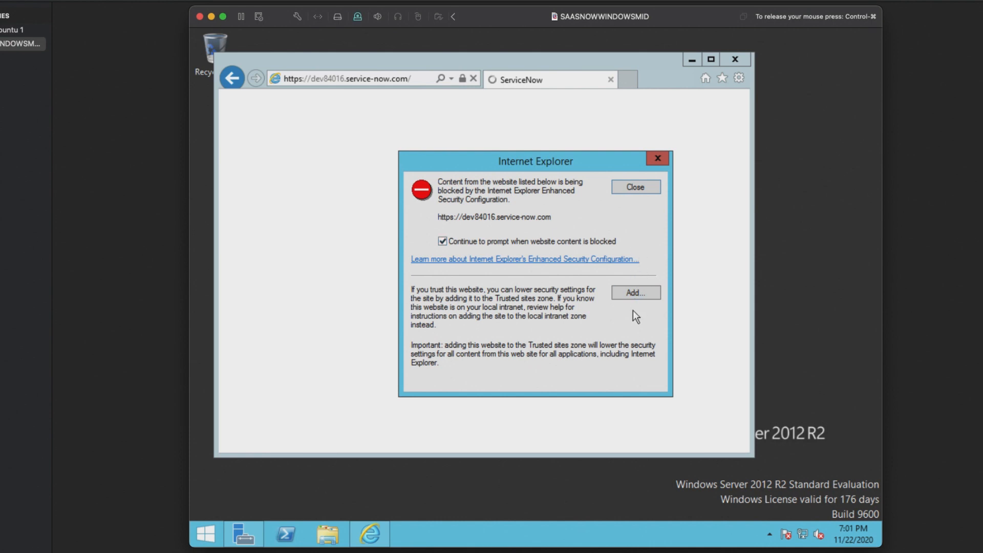
left_click(634, 294)
left_click(630, 262)
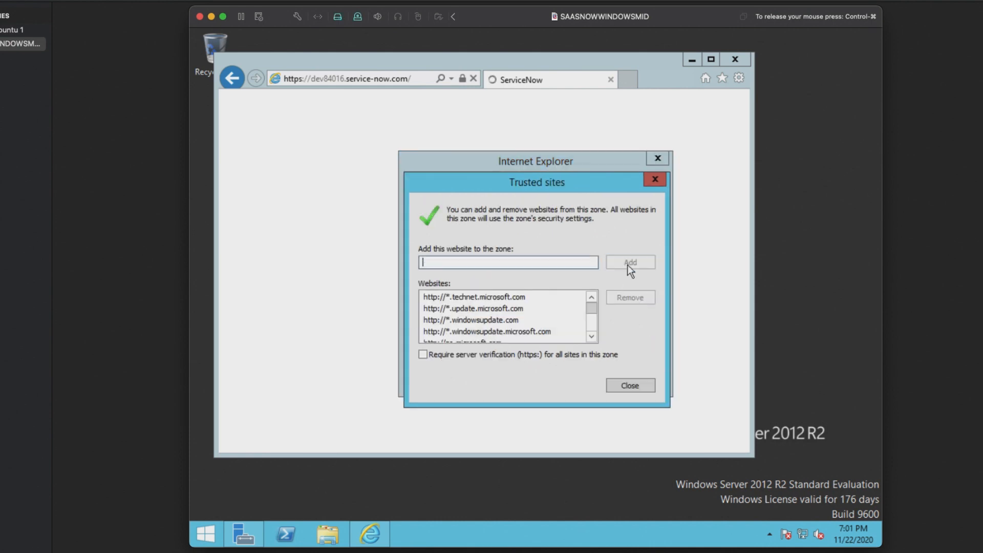
left_click(630, 385)
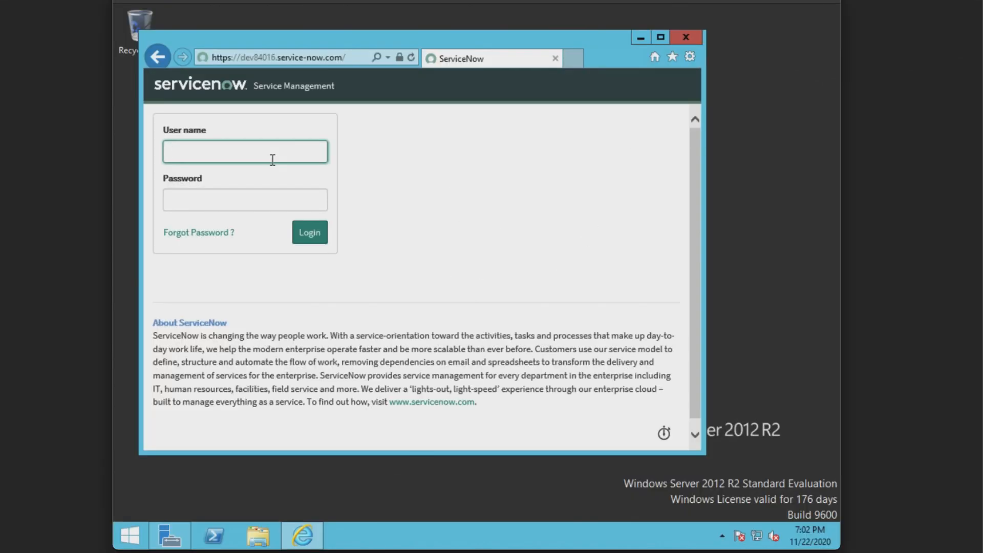
Step: Log in as admin with the account password, declining to save the password
type("admin")
key("Tab")
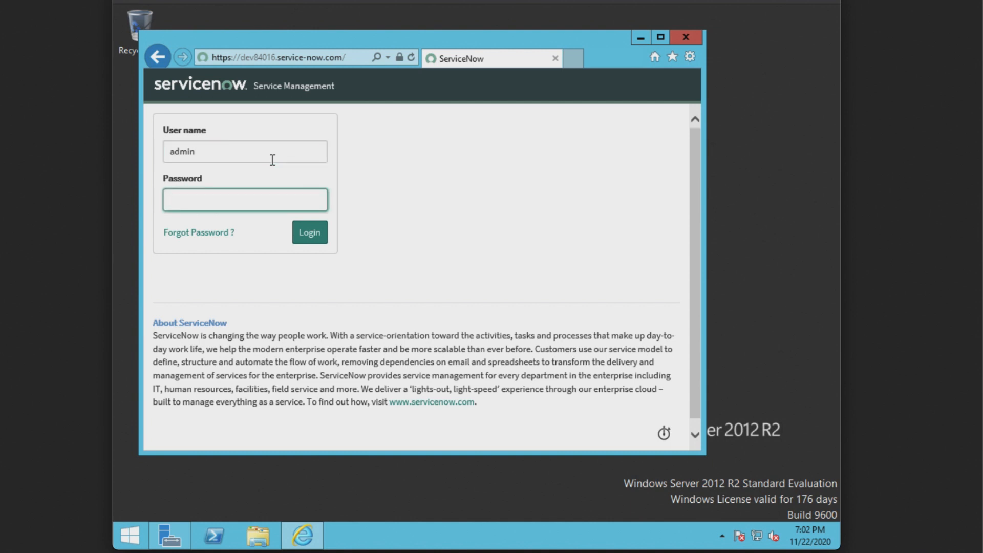
type("*********")
left_click(308, 235)
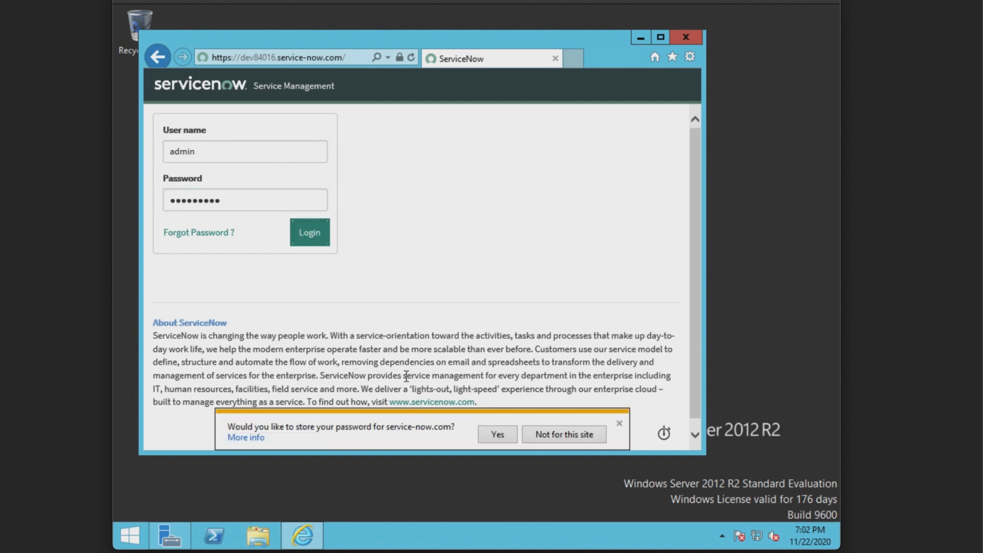
left_click(535, 435)
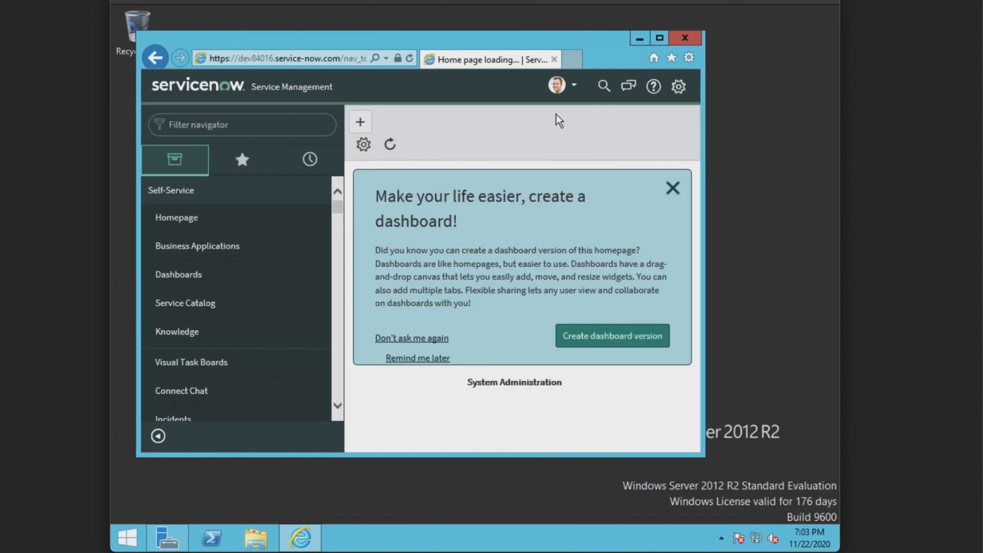
Step: Maximize the browser and open MID Server > Downloads by filtering the navigator for 'mid s'
left_click(658, 40)
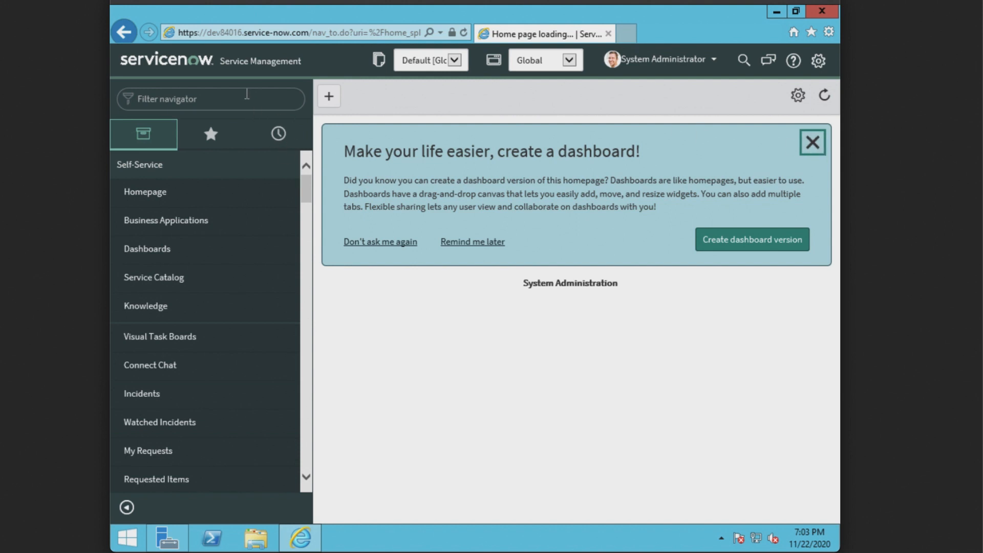
left_click(253, 100)
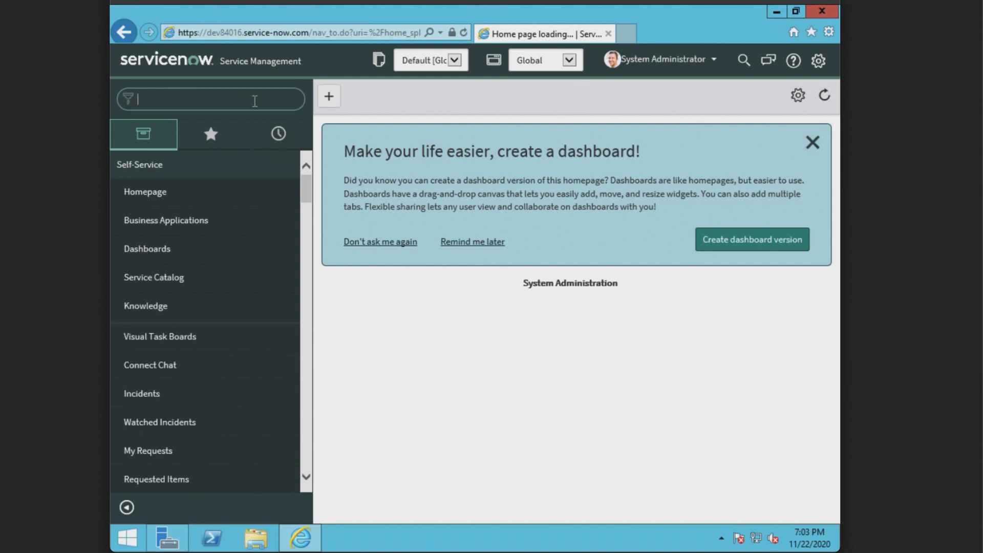
type("mid s")
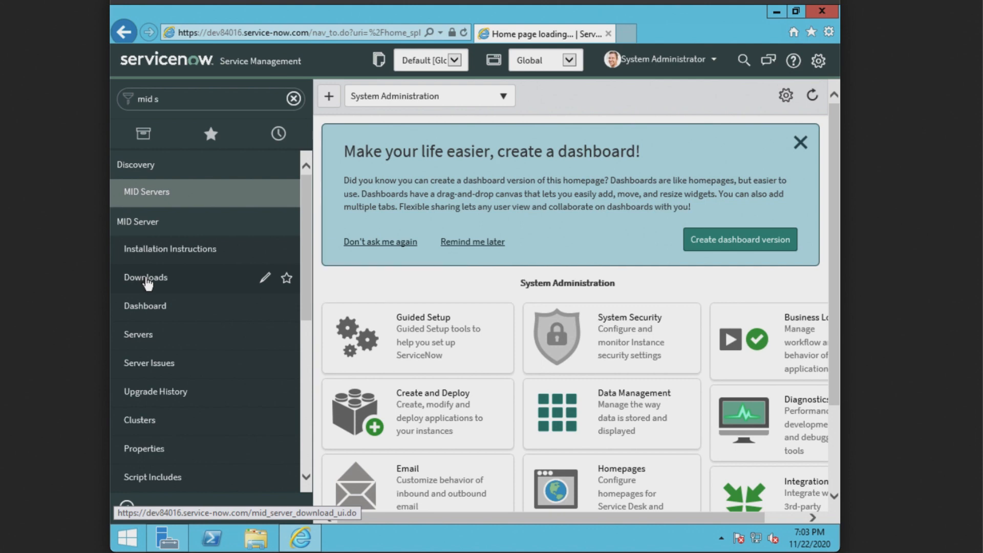
left_click(147, 280)
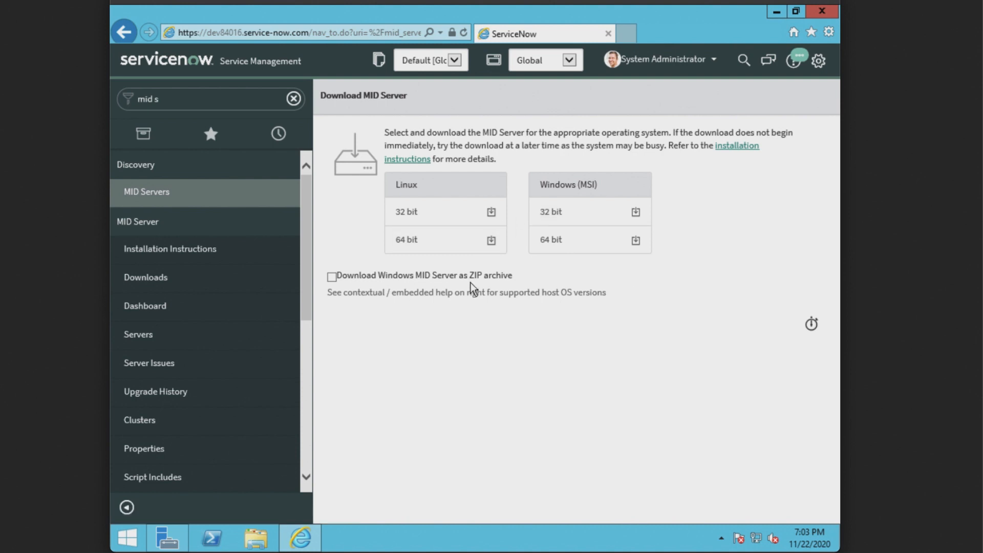
Step: Save the 64-bit Windows MID Server ZIP, trusting install.service-now.com, and open its download folder
left_click(332, 277)
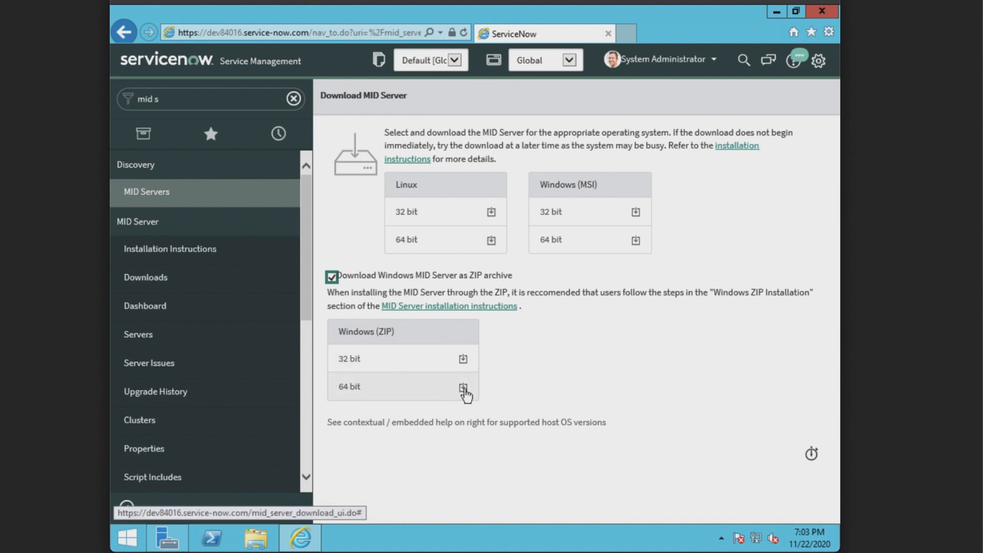
left_click(463, 389)
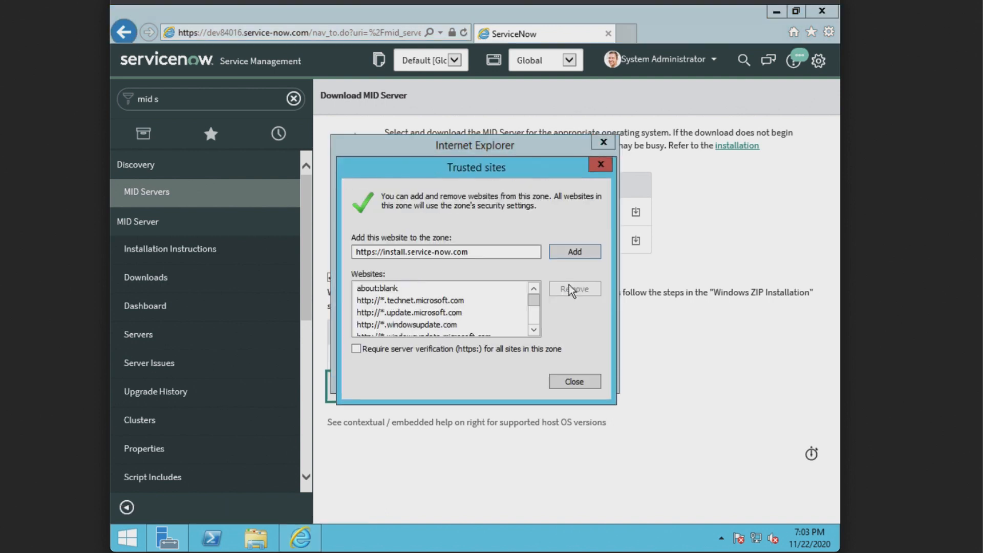
left_click(576, 285)
left_click(568, 253)
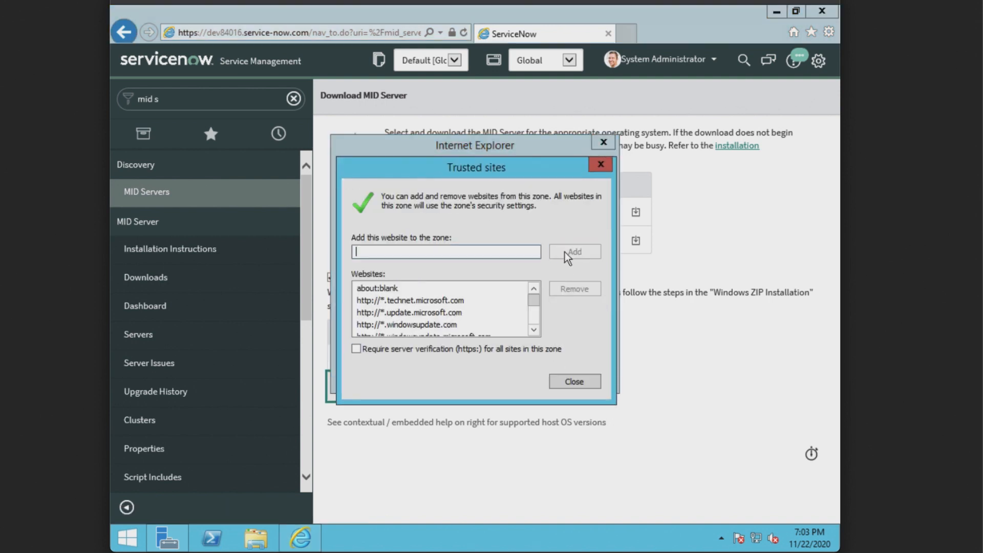
left_click(593, 383)
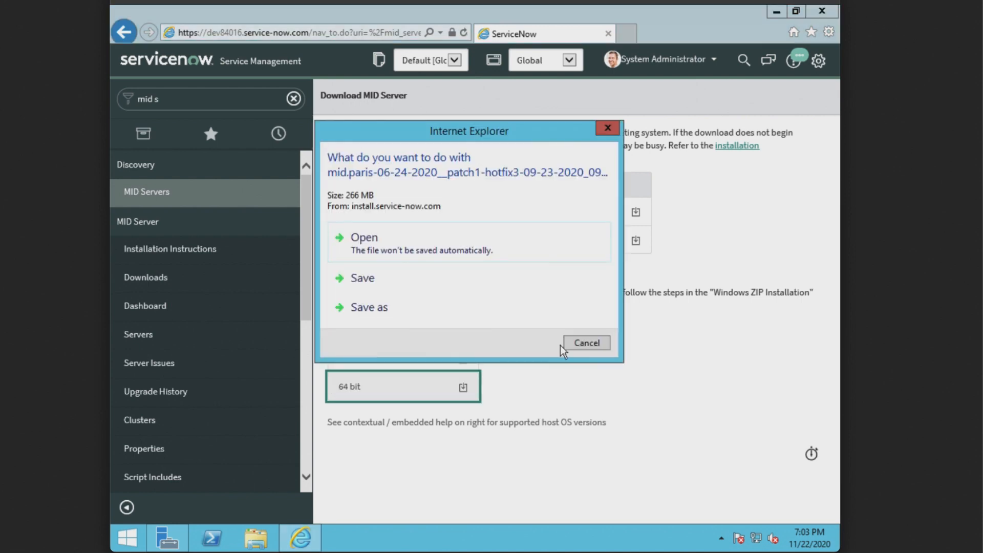
left_click(391, 285)
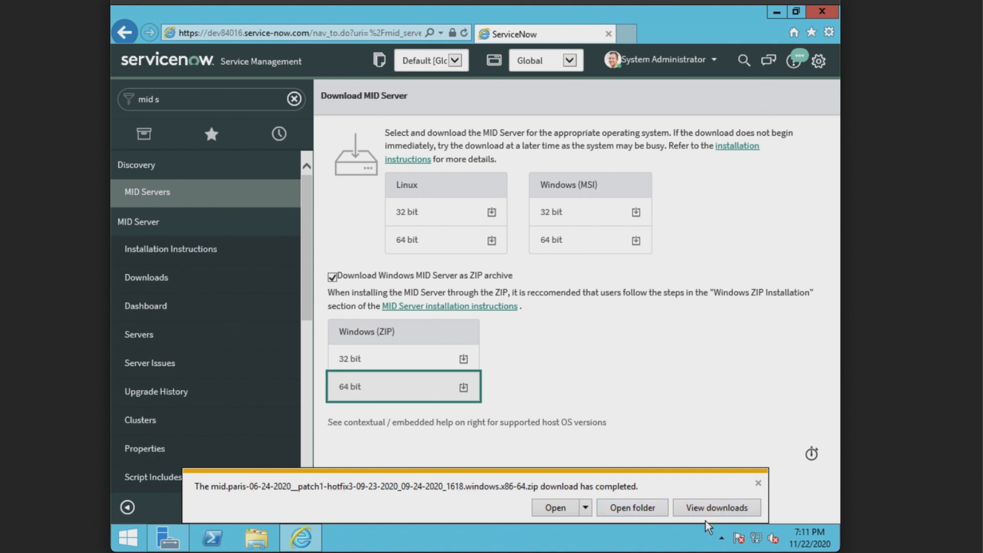
left_click(633, 508)
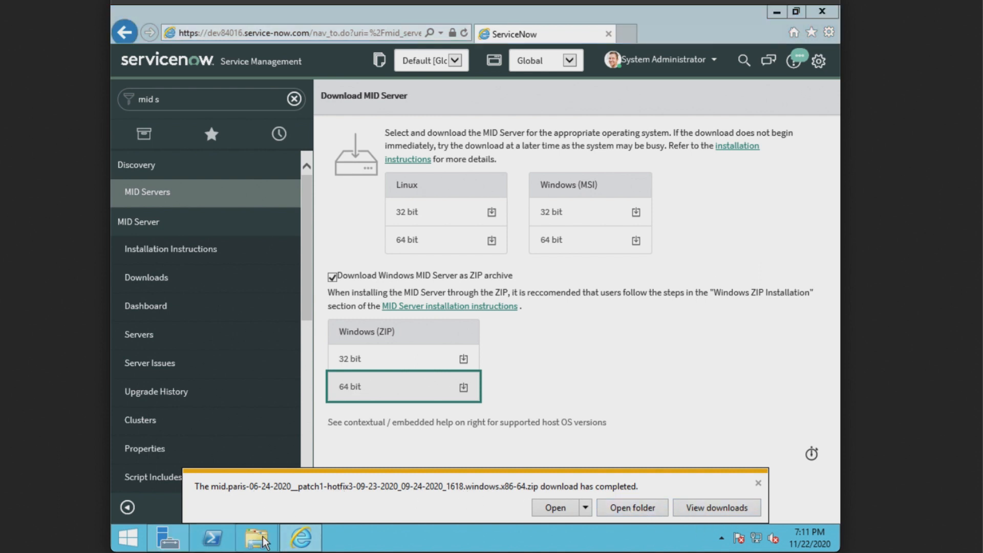
Step: Extract the MID Server zip in Downloads into its suggested mid.paris folder
left_click(253, 167)
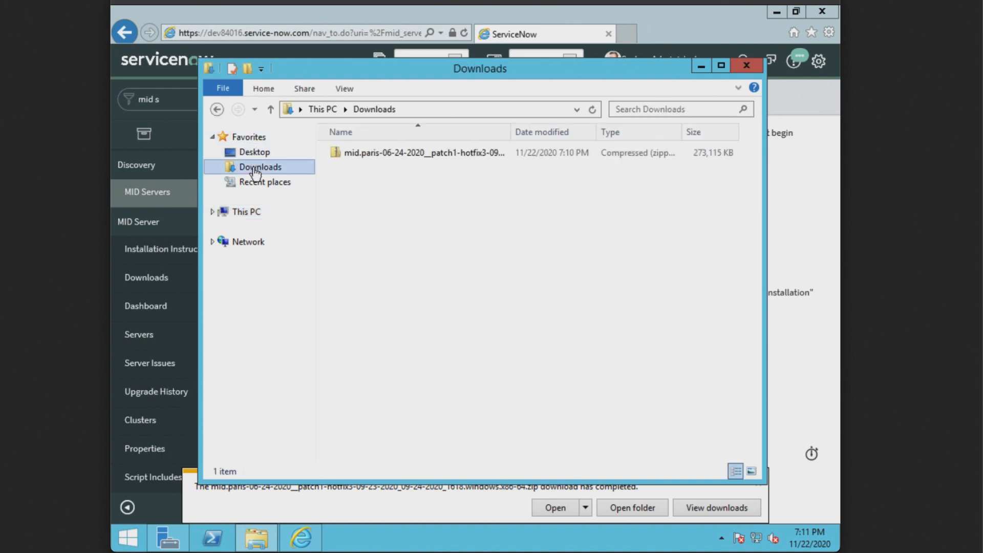
right_click(435, 153)
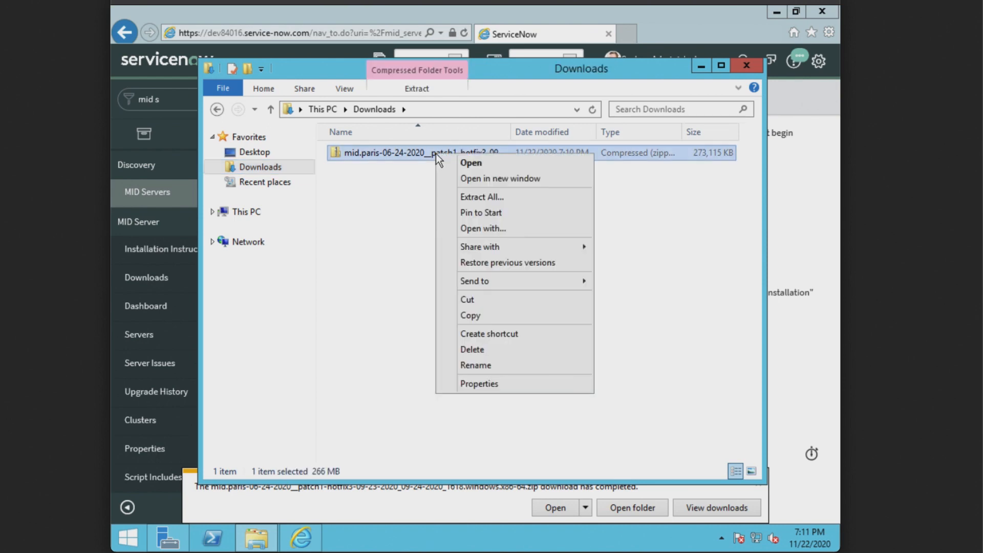
left_click(475, 196)
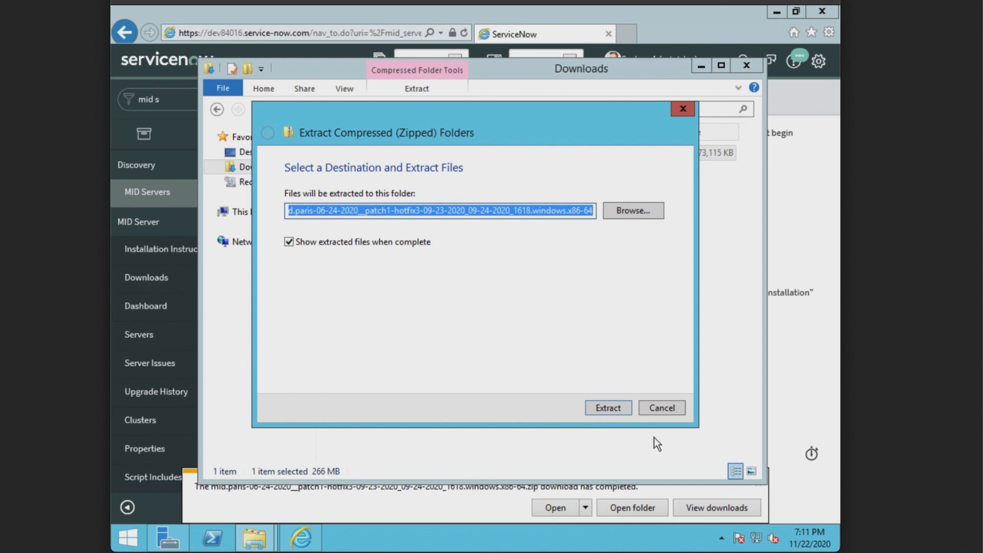
left_click(603, 408)
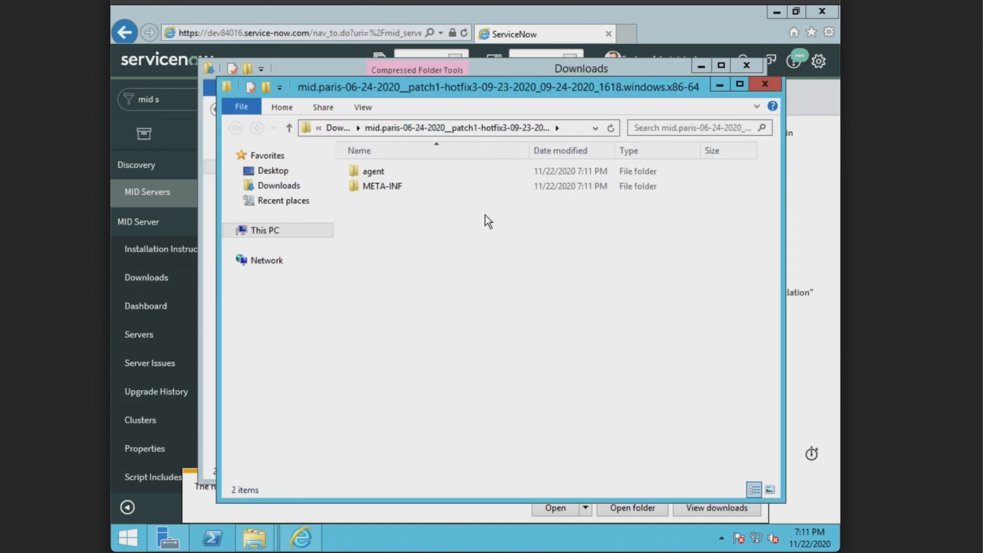
left_click(288, 129)
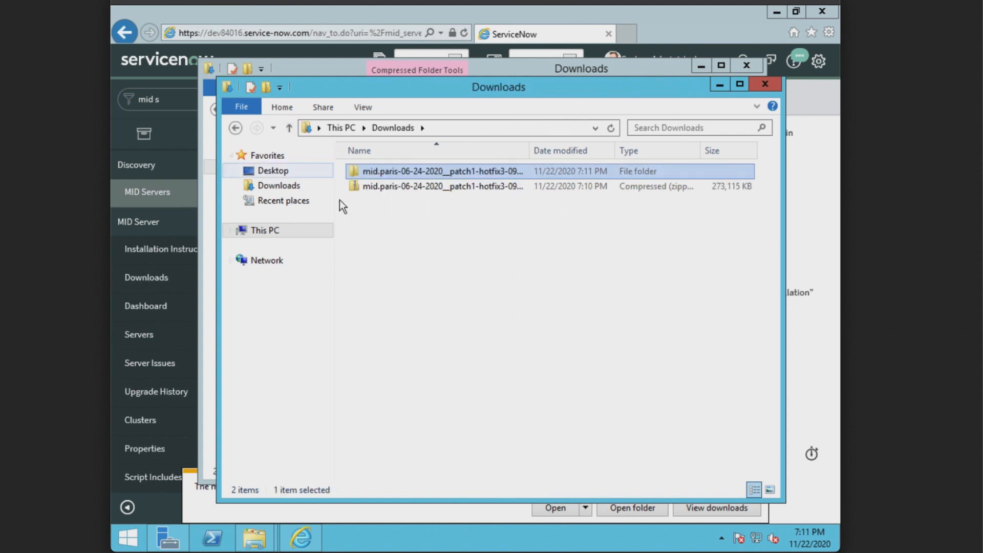
Step: Open the extracted mid.paris folder to show its agent and META-INF folders
double_click(417, 170)
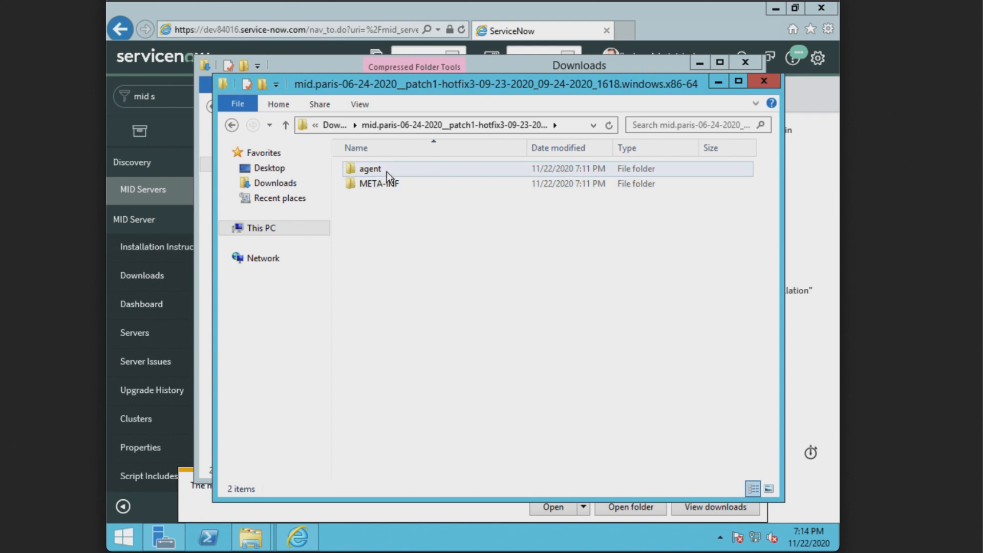
mouse_move(385, 170)
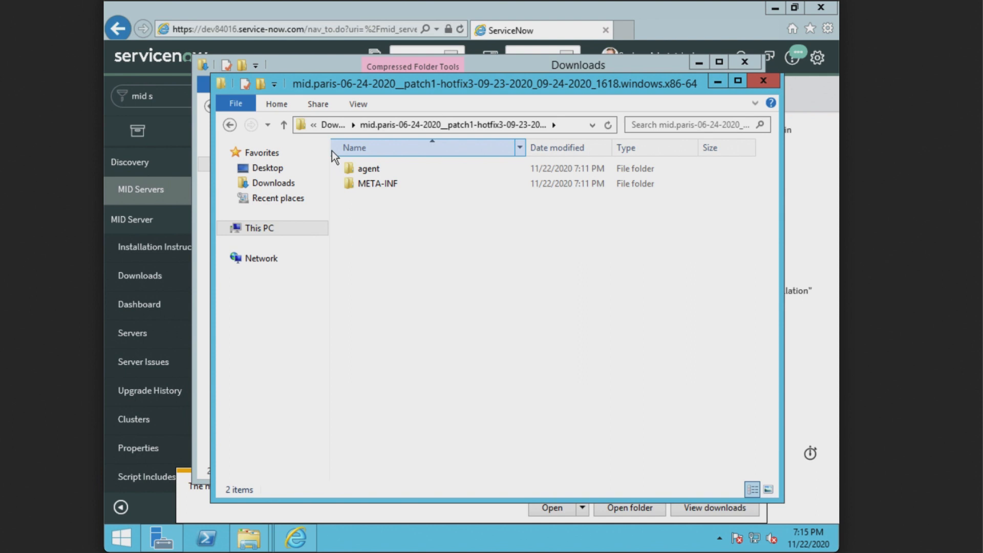
Step: Create a MIDServer folder on the C: drive and open it
left_click(256, 230)
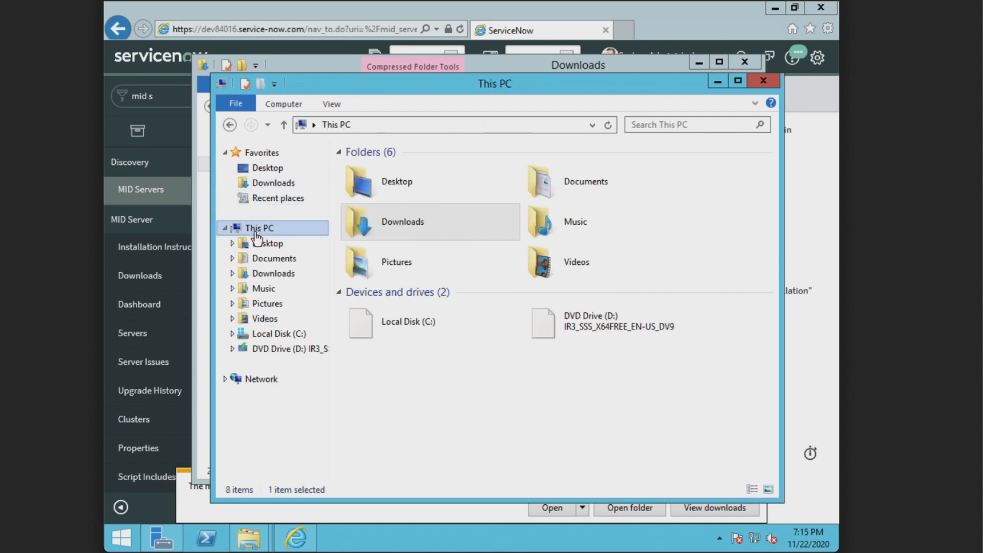
double_click(434, 324)
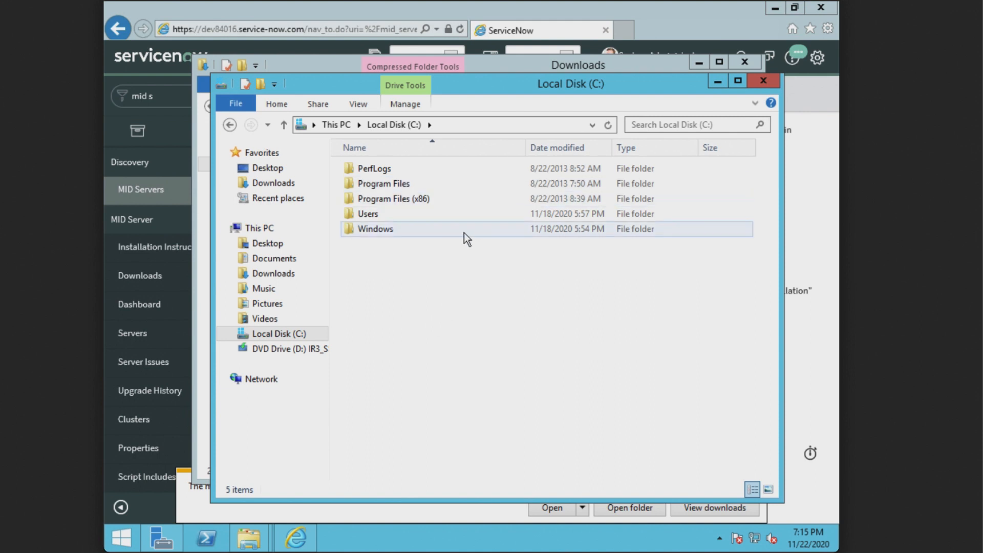
right_click(392, 255)
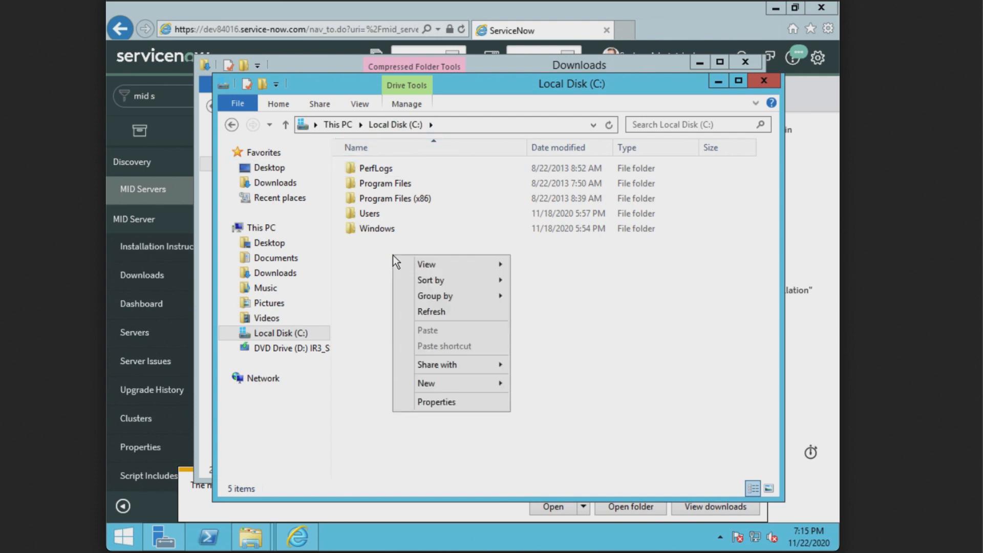
mouse_move(454, 383)
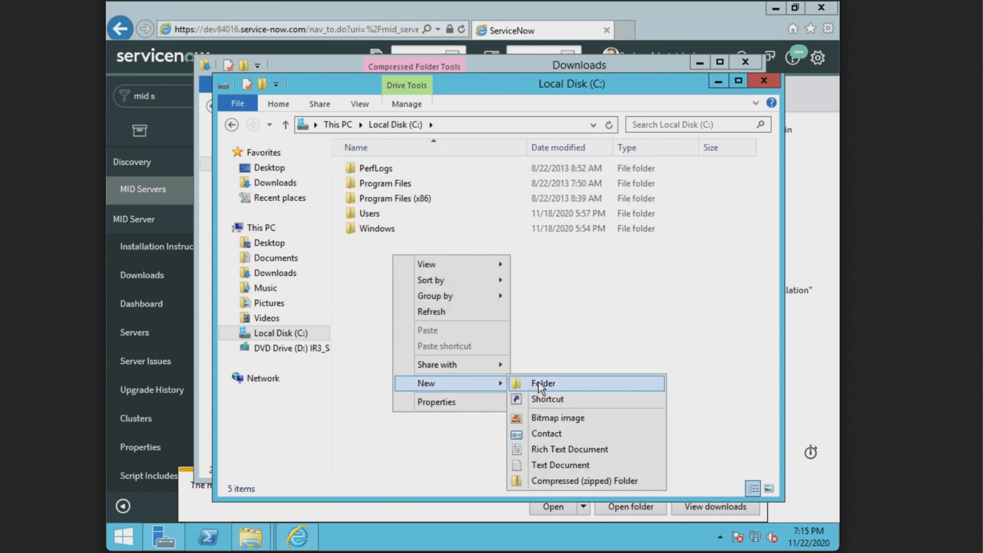
left_click(546, 380)
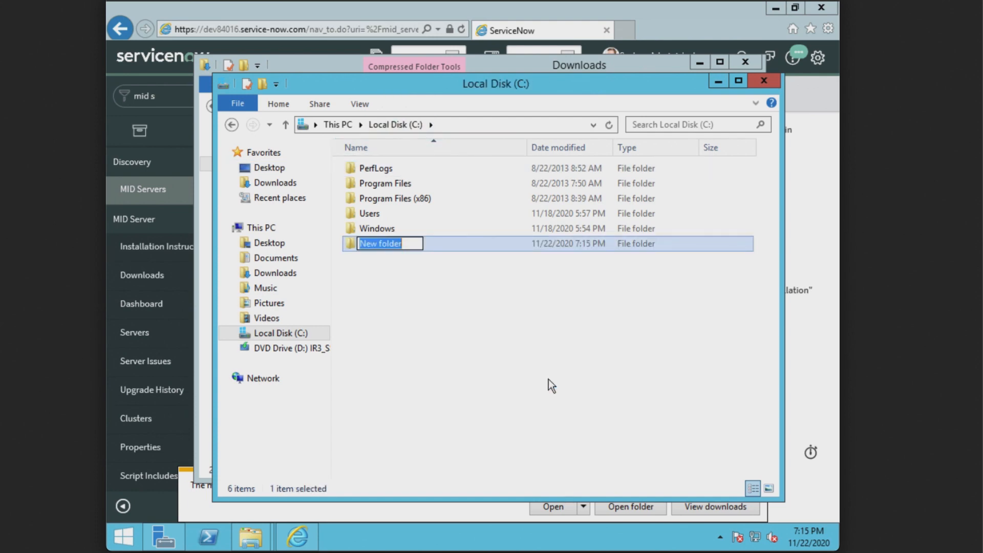
type("MID")
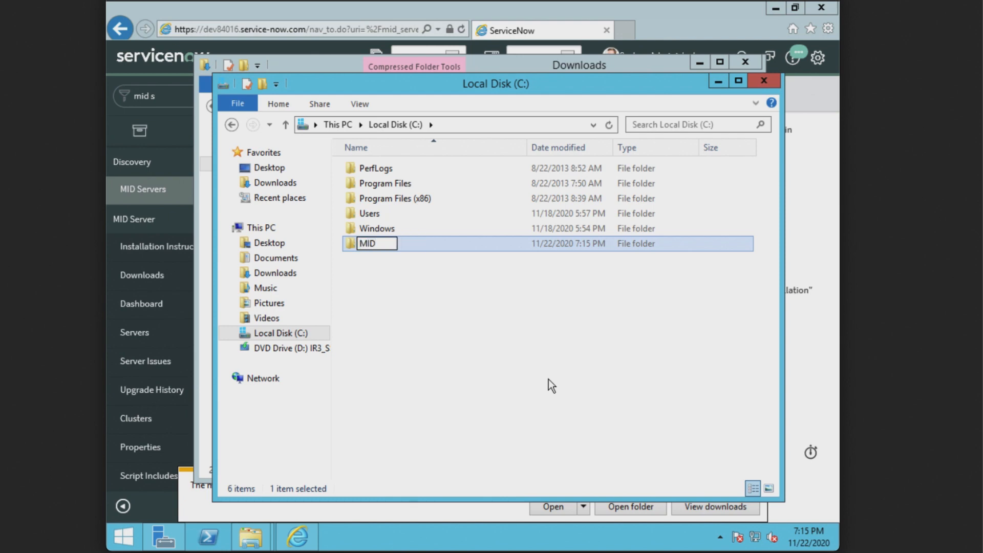
type("Server")
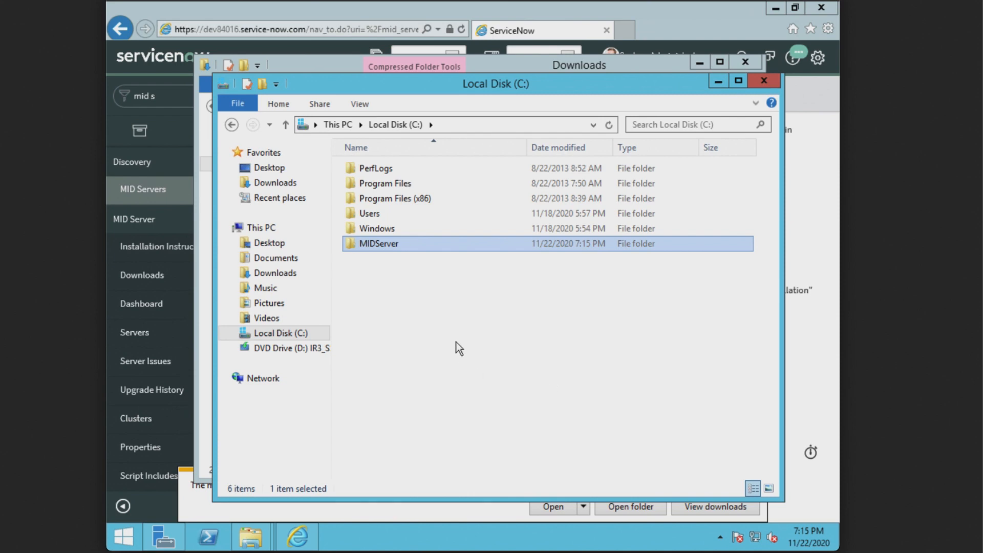
left_click(423, 270)
double_click(425, 244)
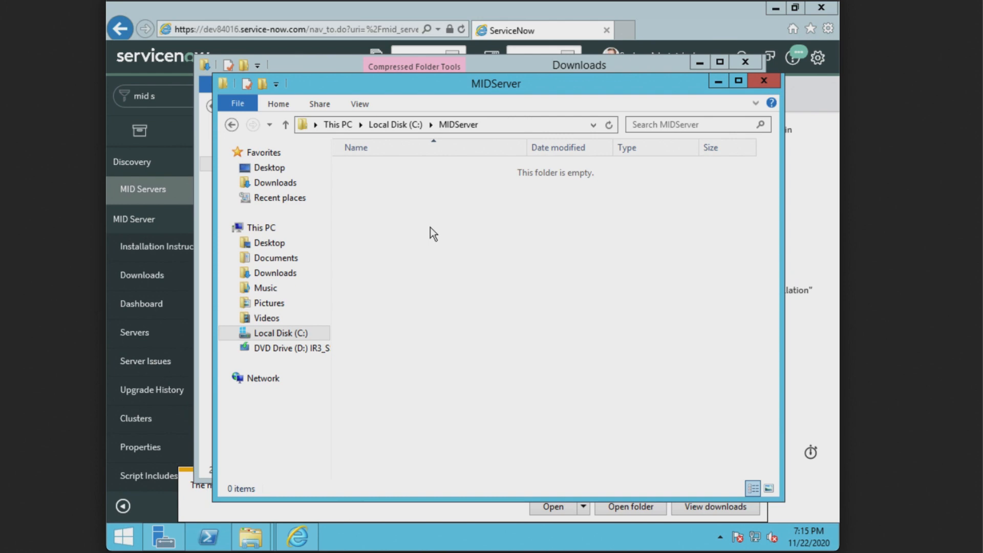
Step: Create subfolders SAASMID1 and SAASMID2 inside MIDServer
right_click(442, 216)
mouse_move(580, 382)
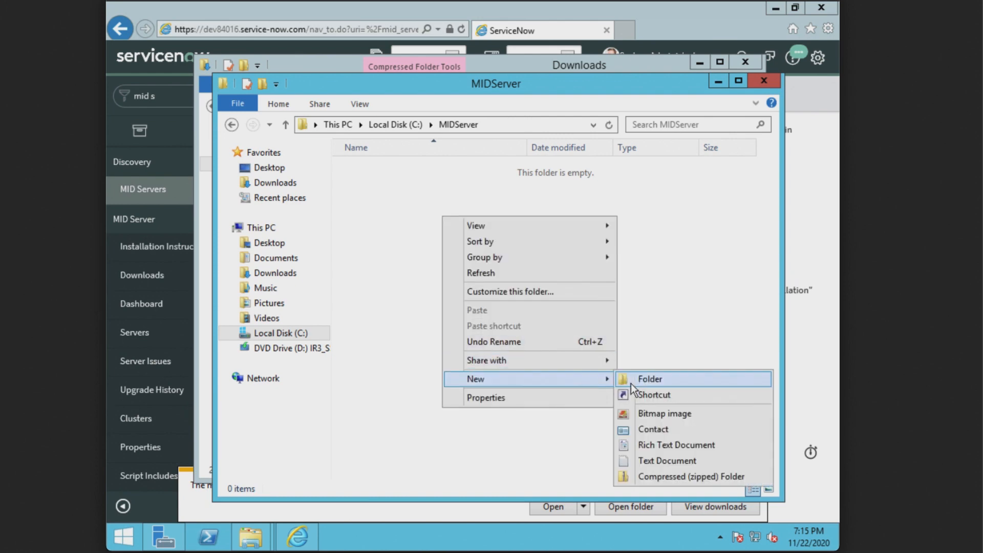
left_click(668, 382)
type("S")
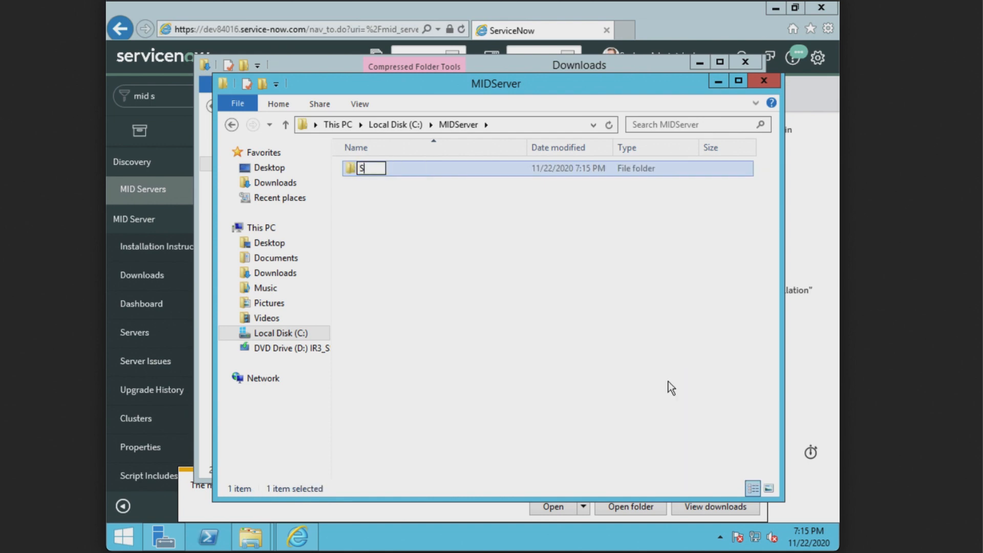
type("AASMID1")
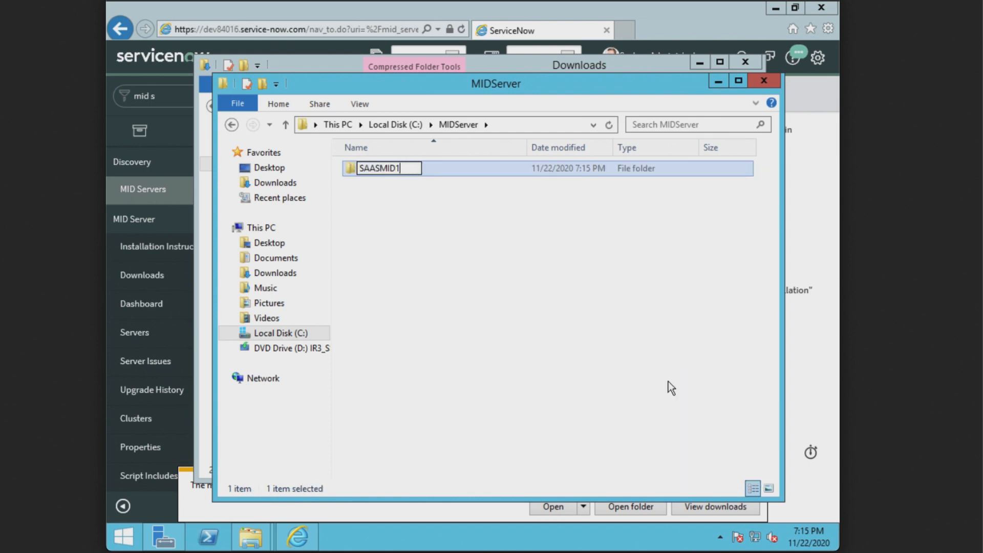
key("Return")
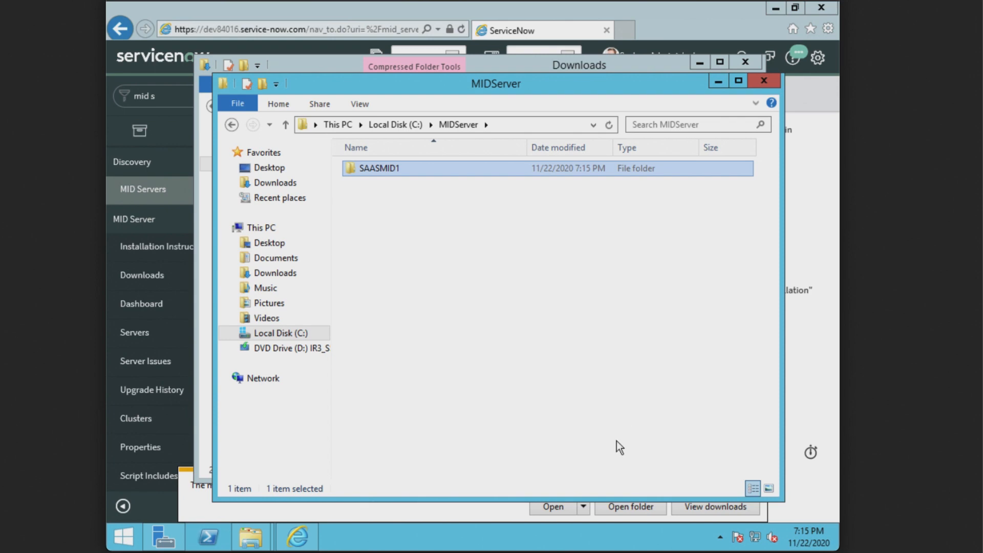
right_click(409, 206)
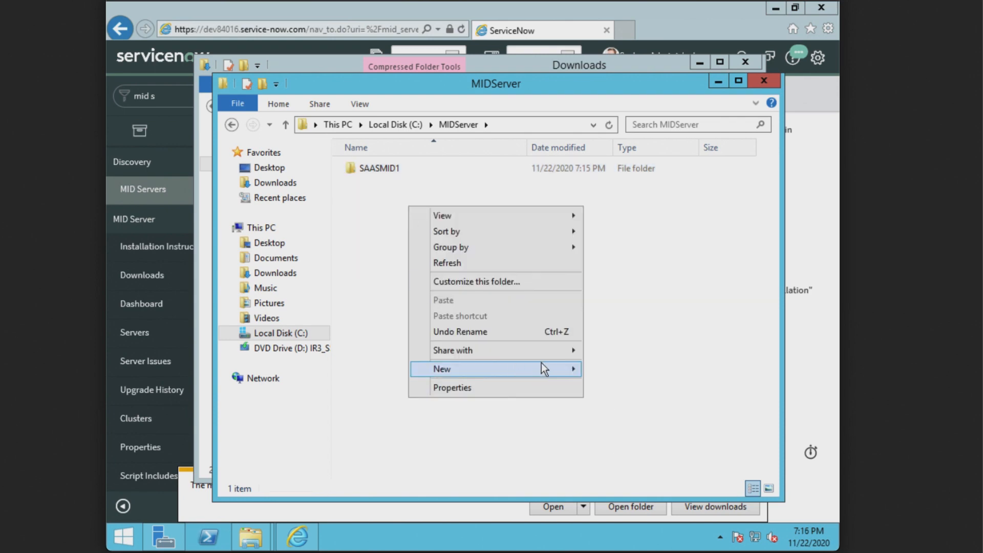
mouse_move(563, 367)
left_click(615, 368)
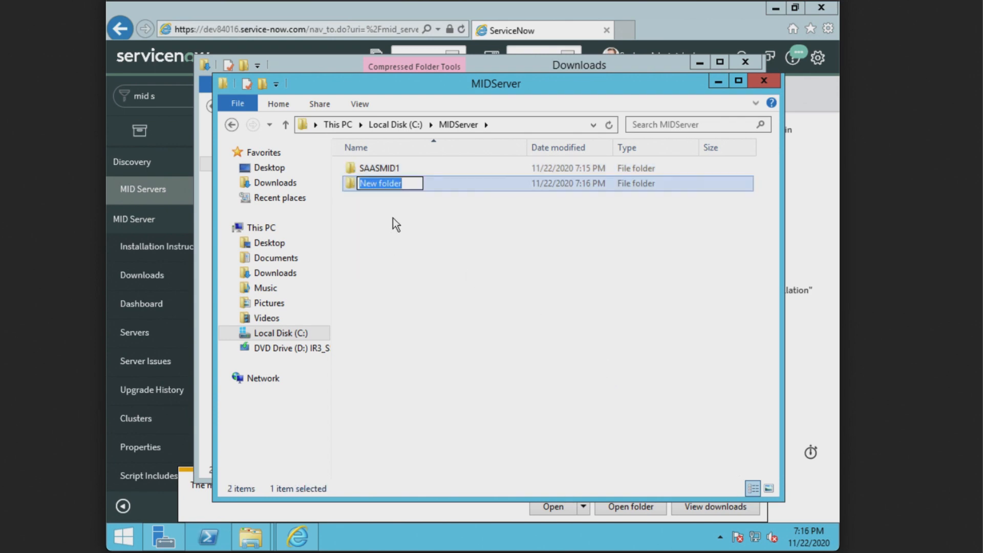
type("SAASMI")
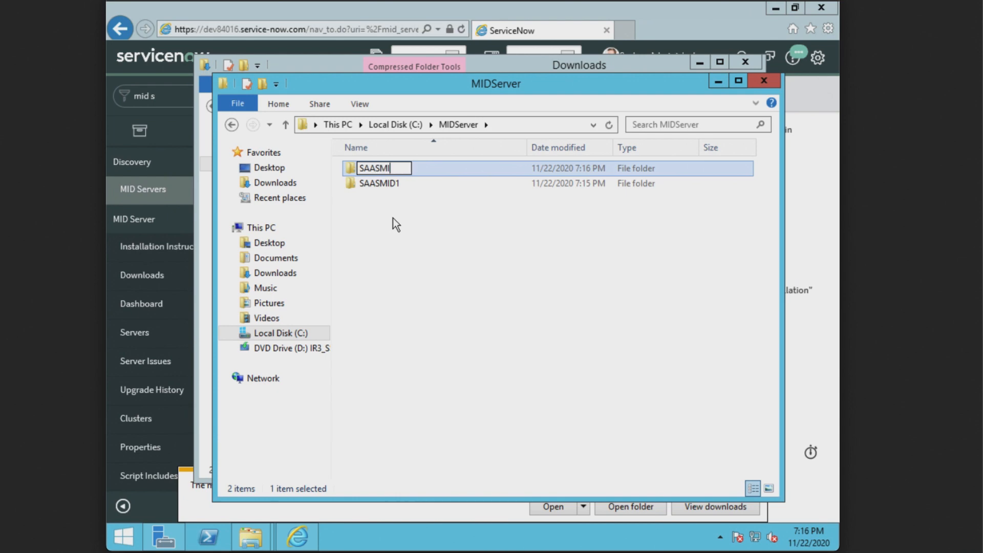
type("D2")
key("Return")
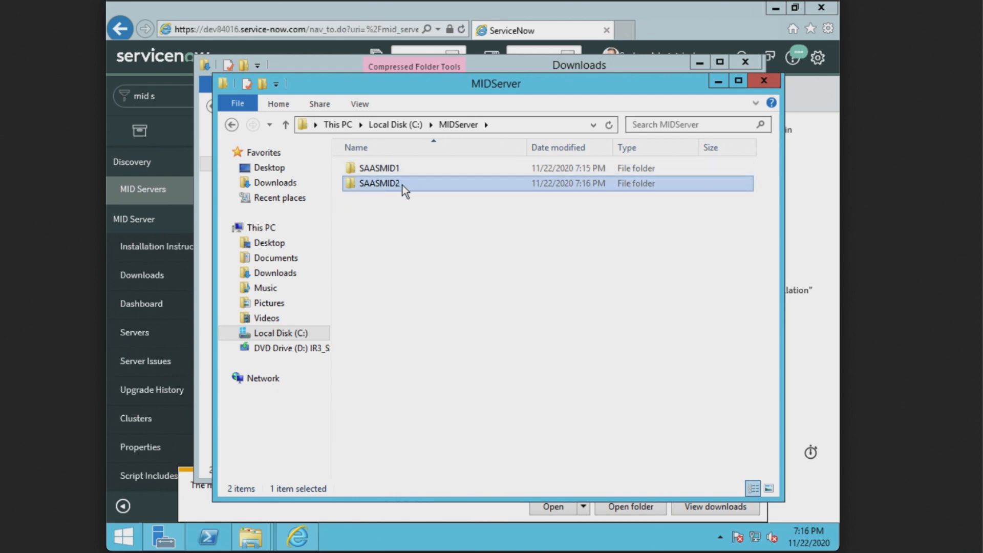
Step: Select the agent folder inside the extracted mid.paris folder in Downloads
left_click(287, 183)
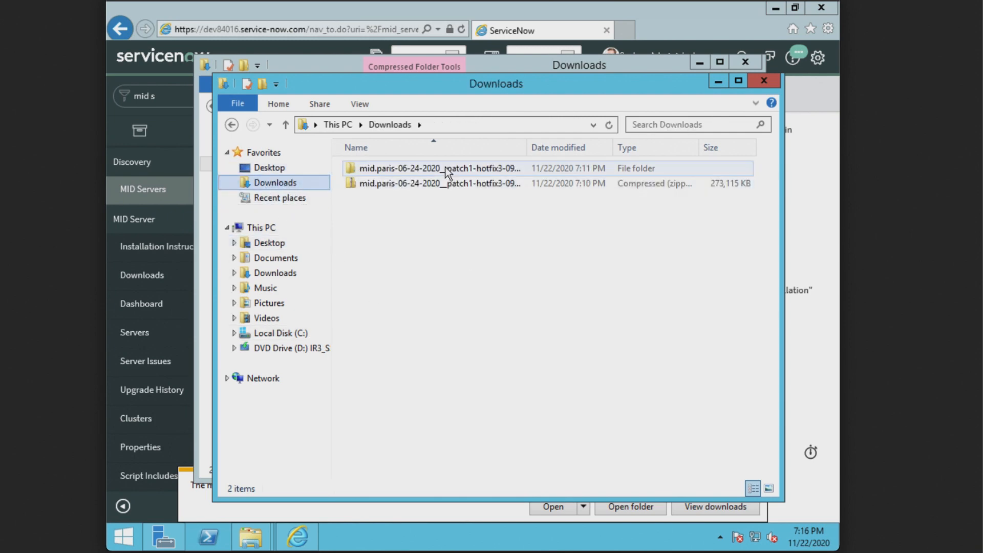
double_click(444, 168)
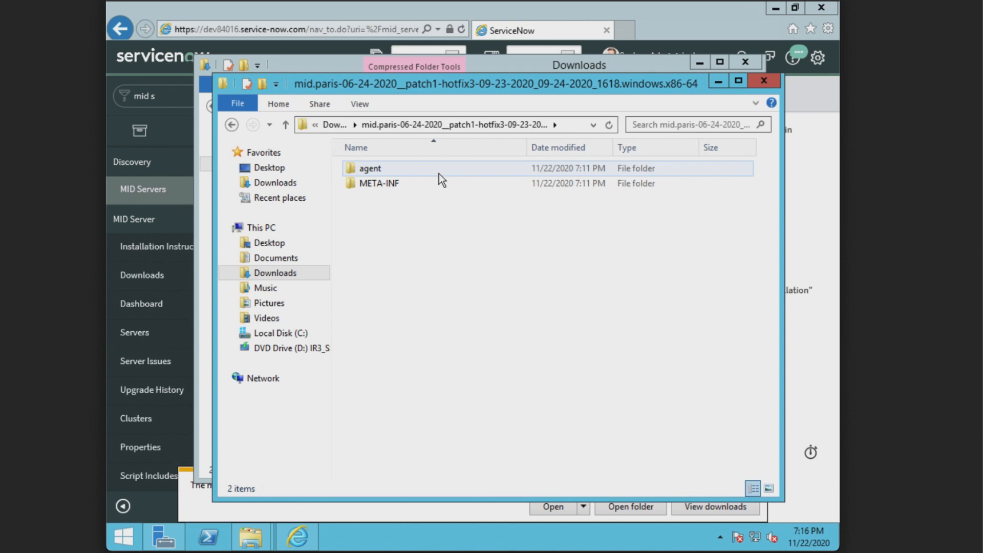
double_click(406, 168)
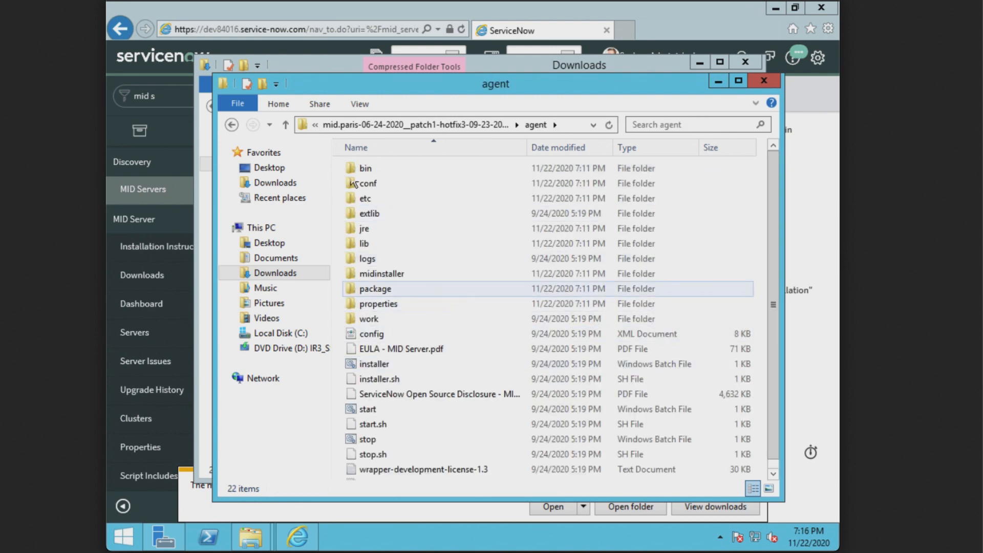
left_click(232, 125)
left_click(403, 170)
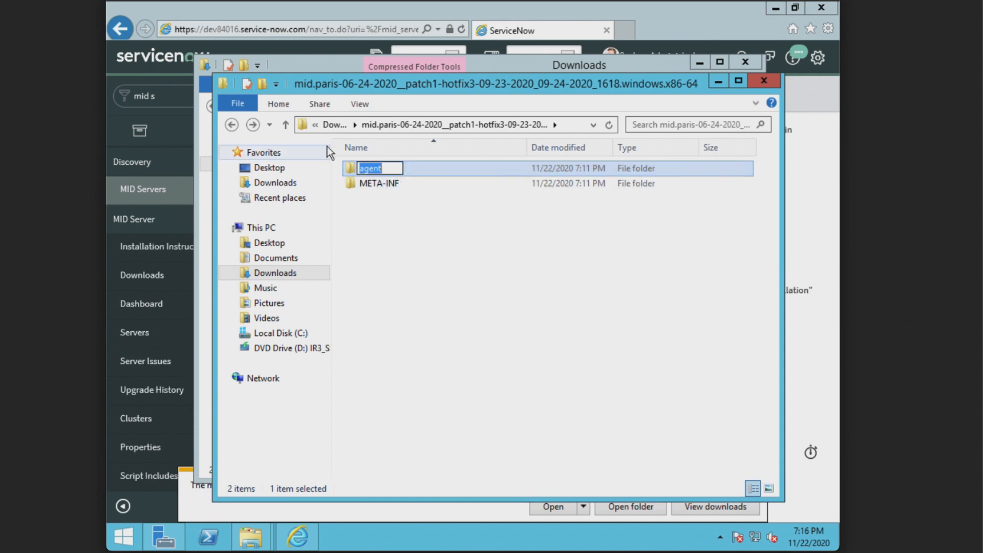
left_click(411, 175)
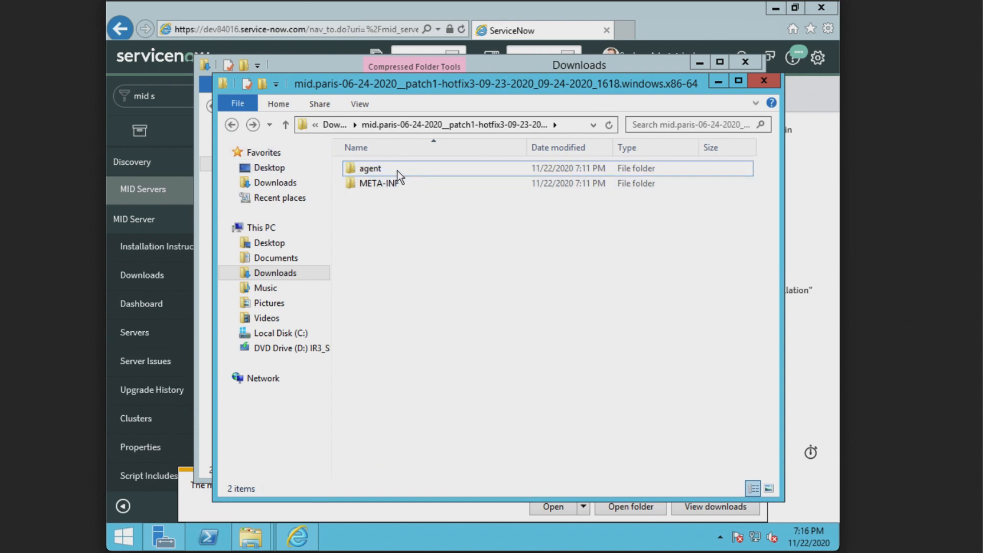
left_click(397, 170)
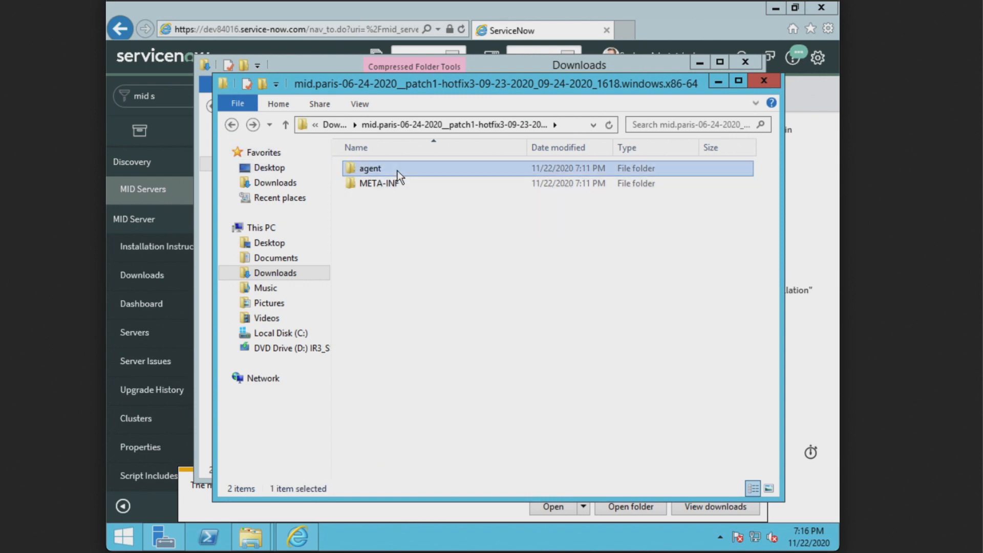
Step: Paste the agent folder into both C:\MIDServer\SAASMID1 and SAASMID2
left_click(277, 334)
left_click(281, 348)
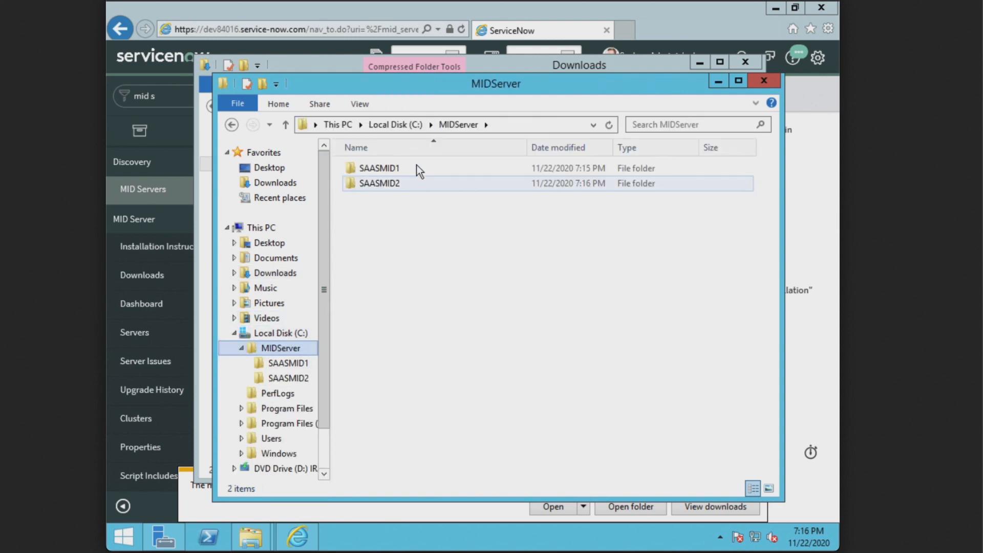
double_click(393, 167)
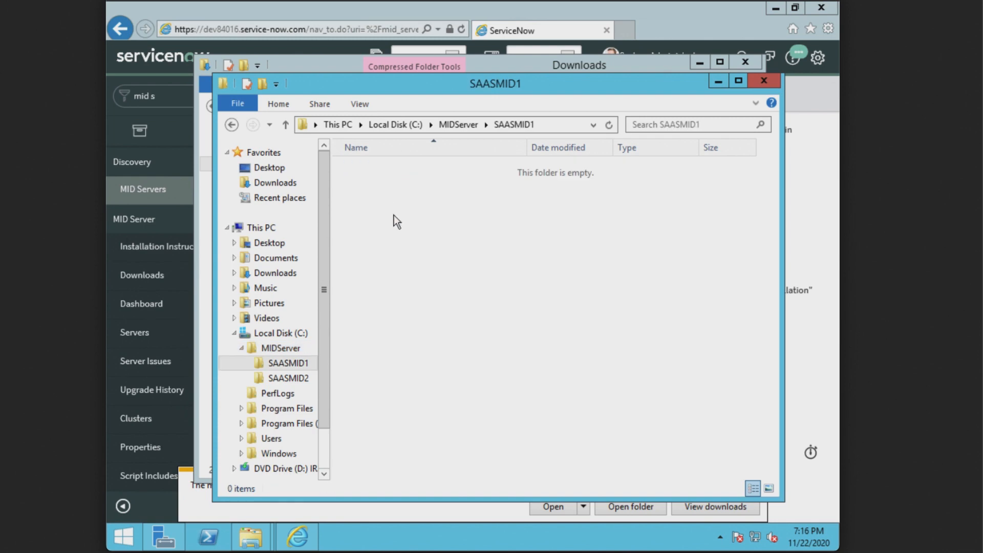
key("ctrl+v")
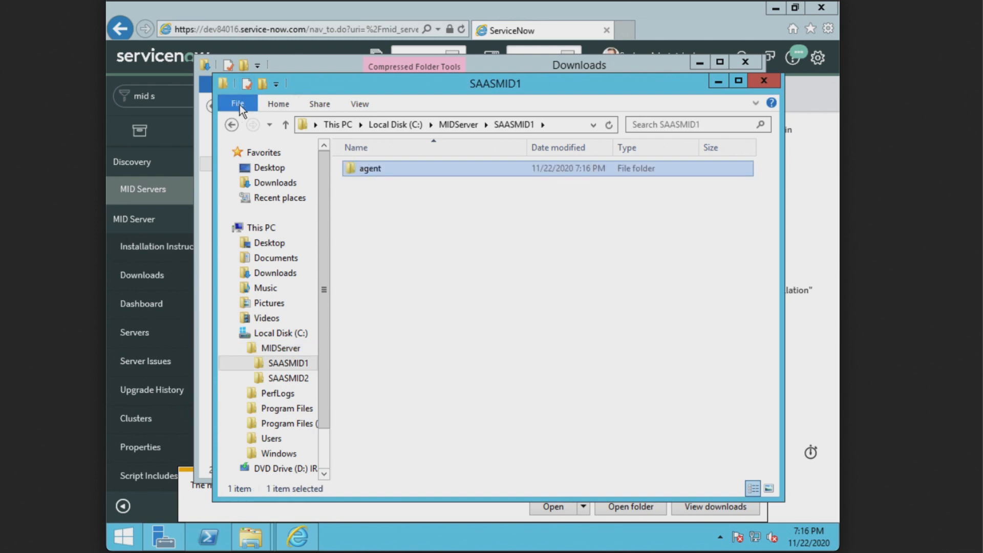
left_click(235, 125)
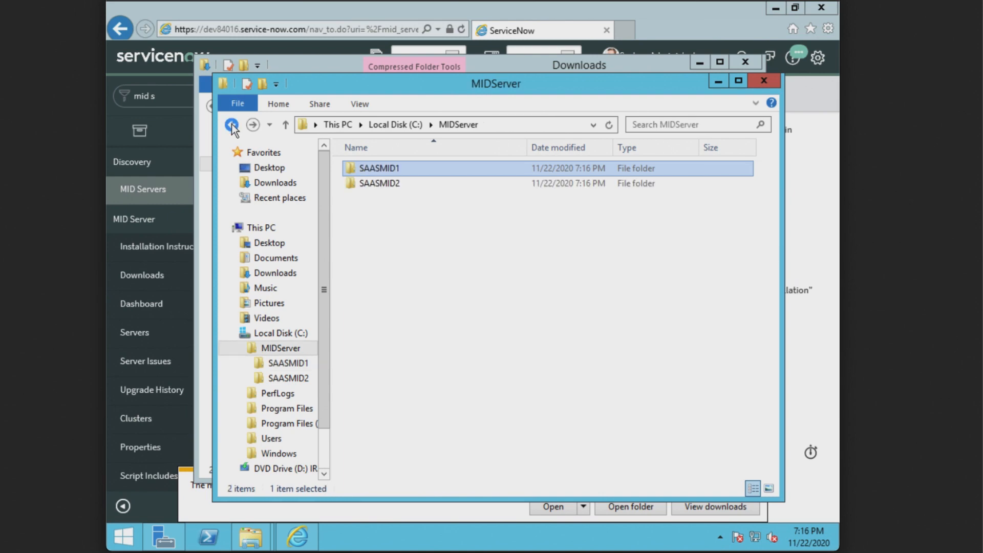
double_click(389, 185)
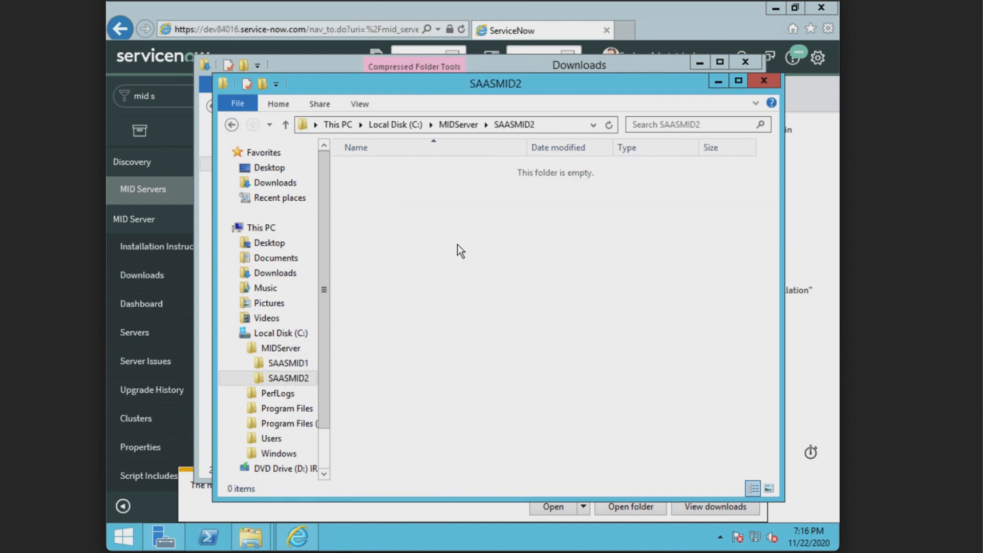
key("ctrl+v")
Step: Check that SAASMID1 and SAASMID2 each contain the agent folder
left_click(236, 127)
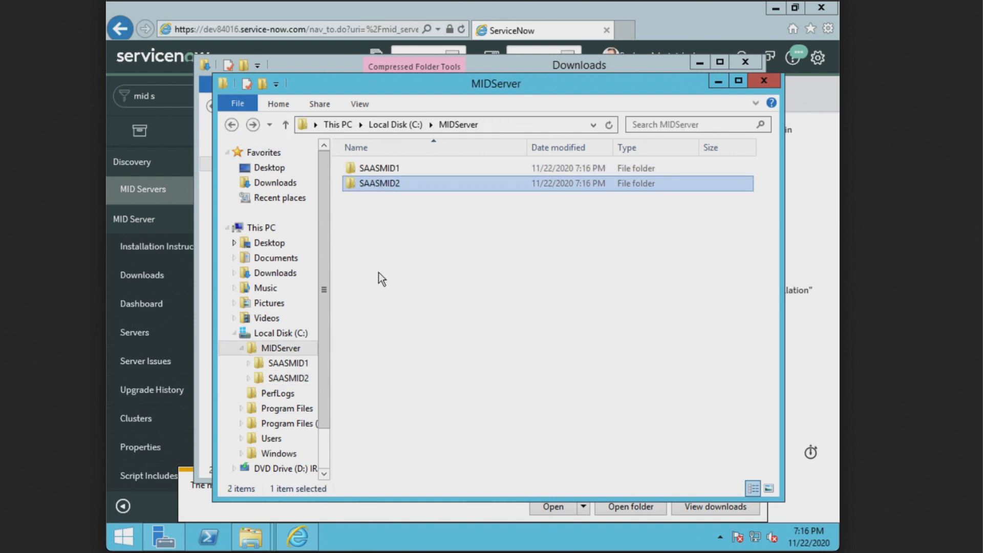
double_click(409, 168)
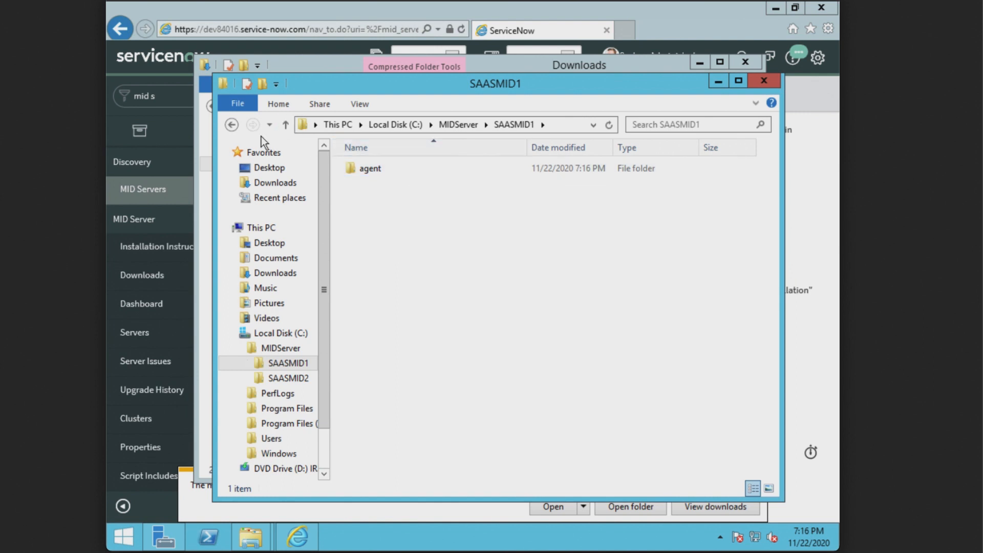
left_click(232, 124)
double_click(385, 184)
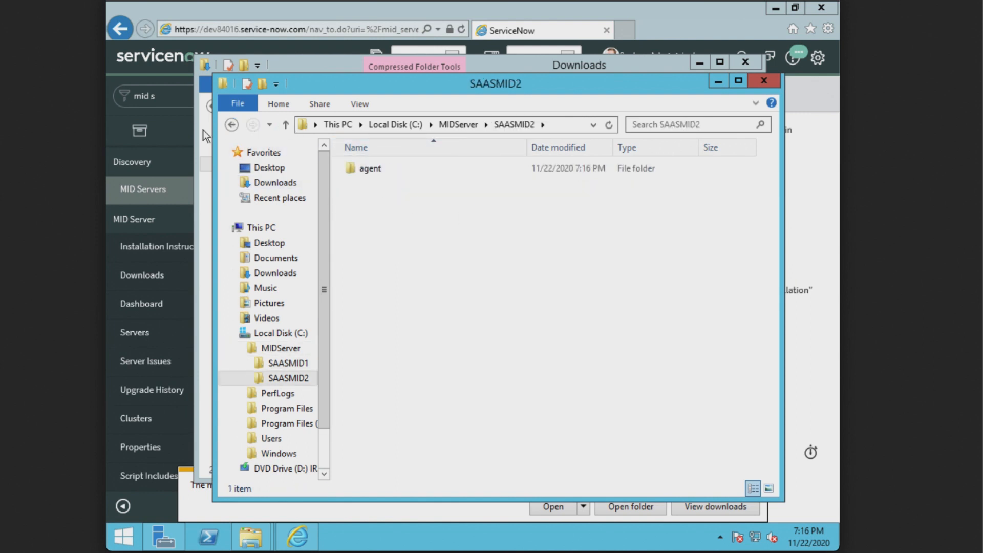
left_click(226, 127)
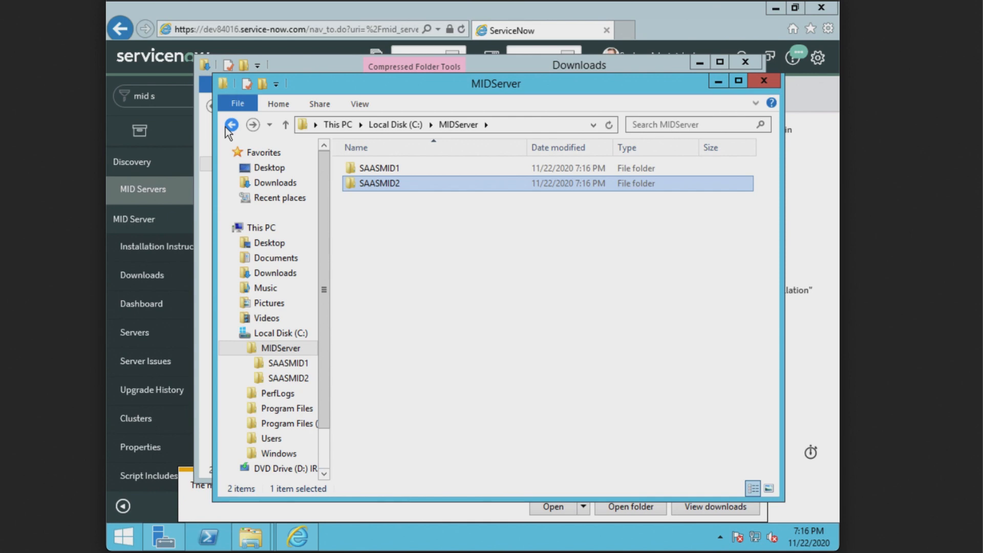
Step: Run the installer batch file in SAASMID1's agent folder to start the MID Server Installer
double_click(420, 168)
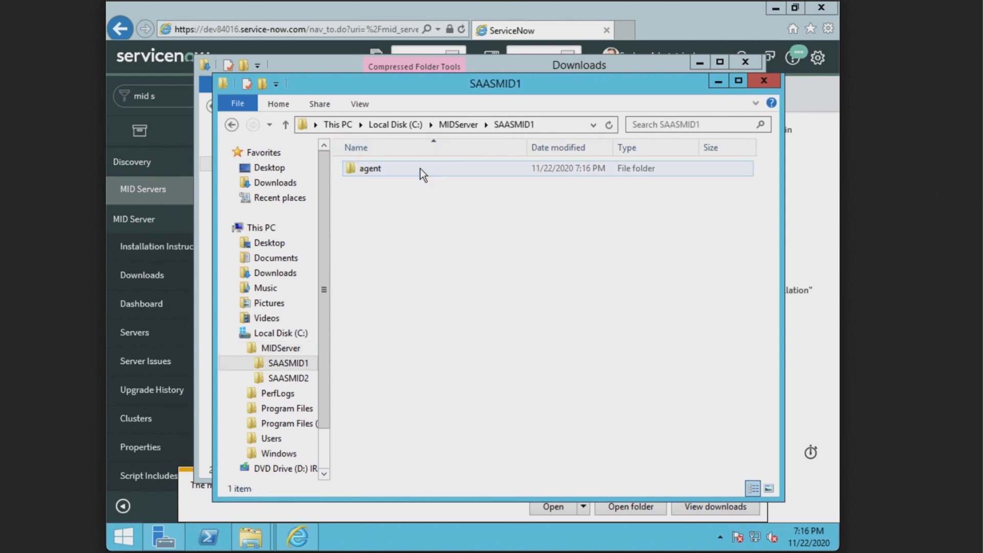
double_click(420, 168)
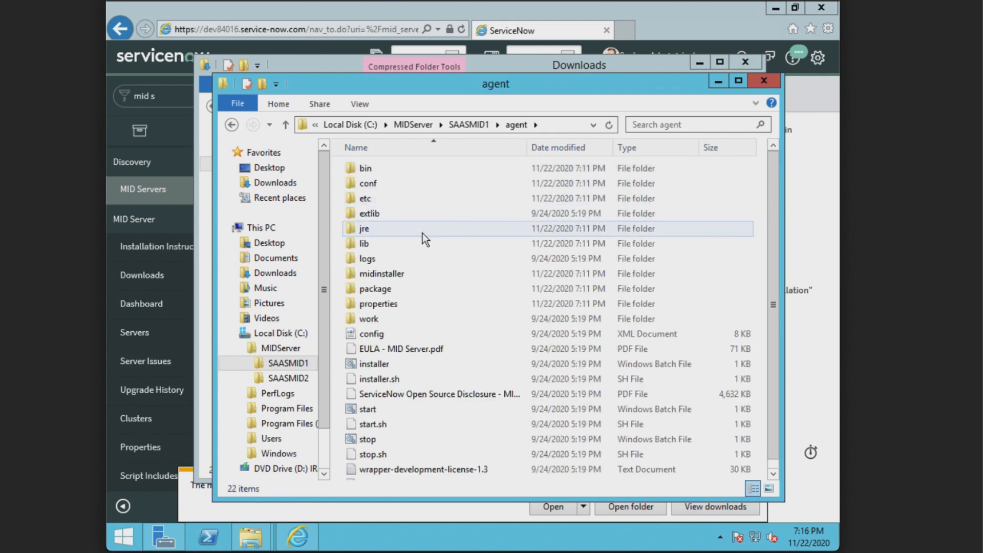
scroll(425, 232, "down", 1)
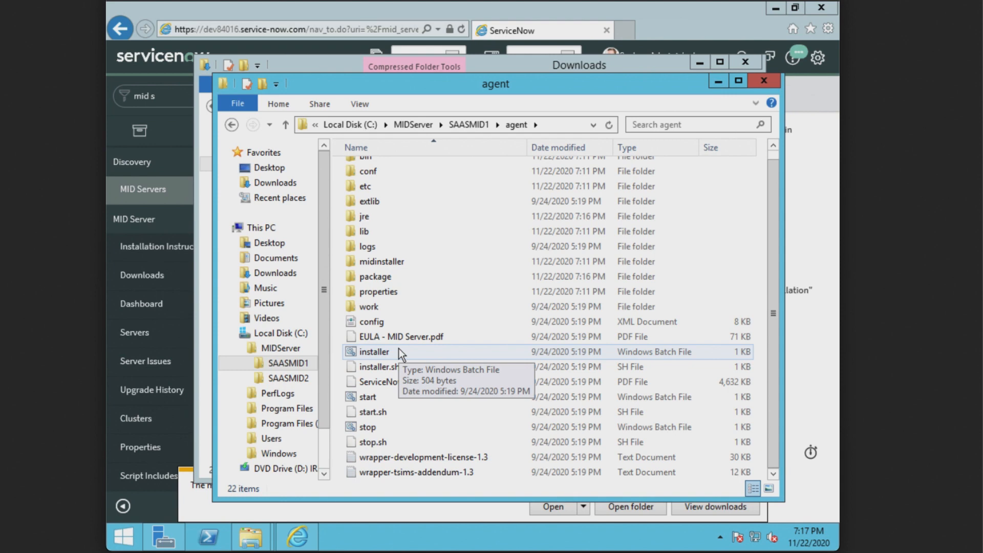
double_click(399, 349)
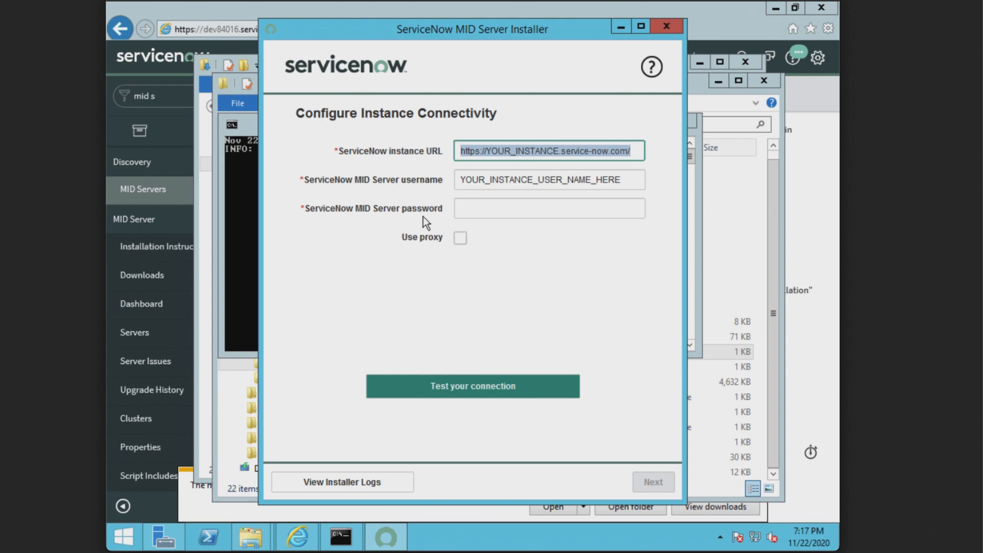
Step: Set the instance URL to dev84016, enter the saas.mid username and password, and test the connection
left_click(556, 151)
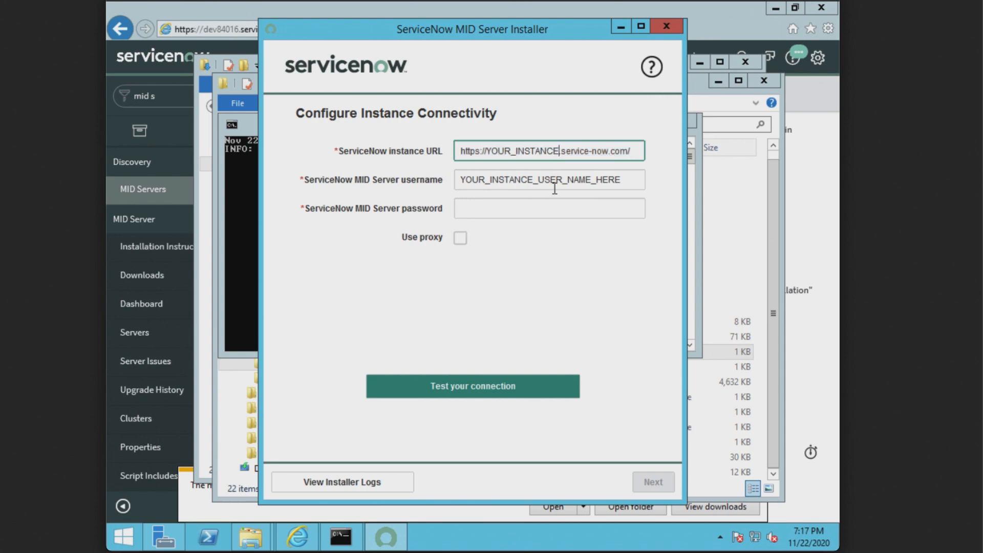
key("BackSpace")
key("BackSpace")
key("BackSpace")
key("BackSpace")
key("BackSpace")
key("BackSpace")
key("BackSpace")
key("BackSpace")
key("BackSpace")
key("BackSpace")
key("BackSpace")
key("BackSpace")
key("BackSpace")
key("BackSpace")
key("BackSpace")
key("BackSpace")
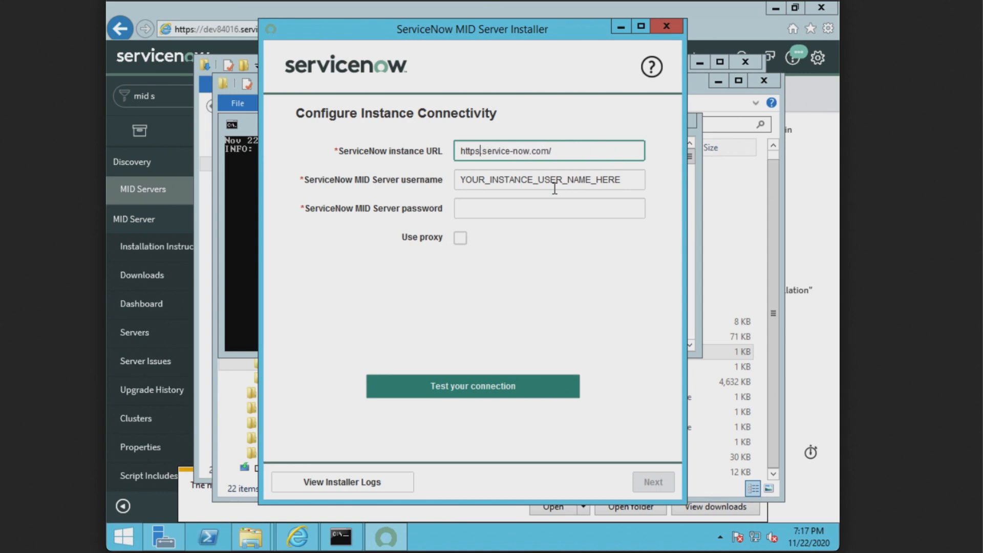
type("://dev840")
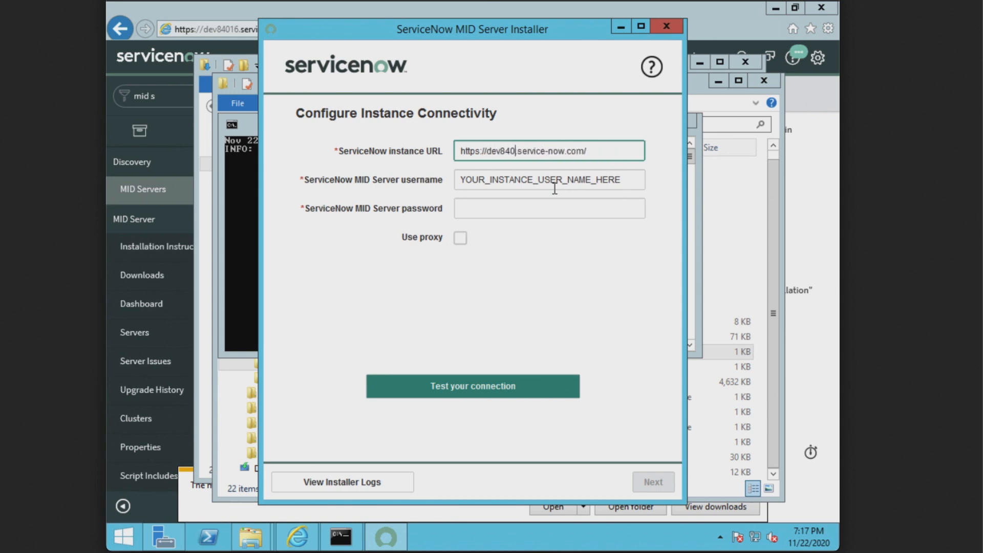
type("16")
double_click(544, 183)
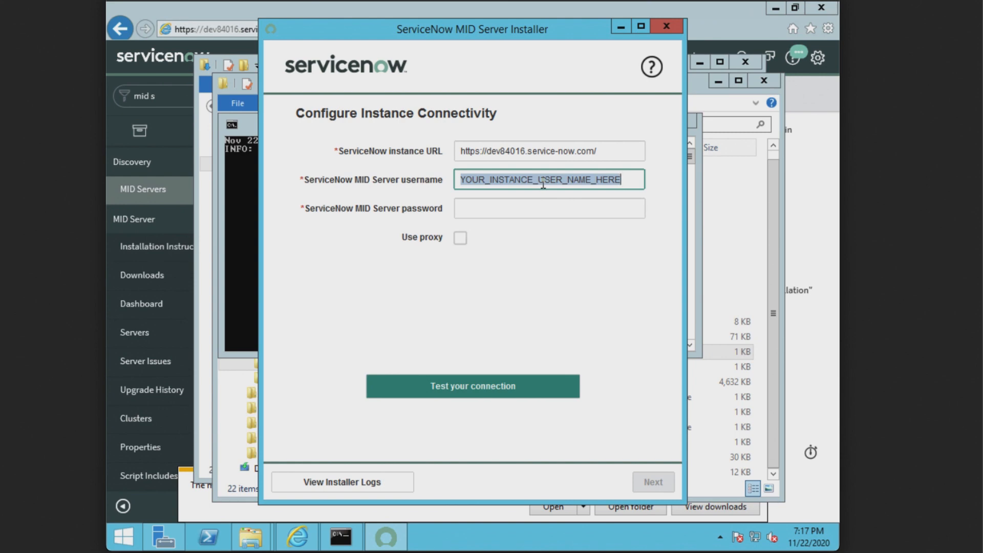
type("saas.mid")
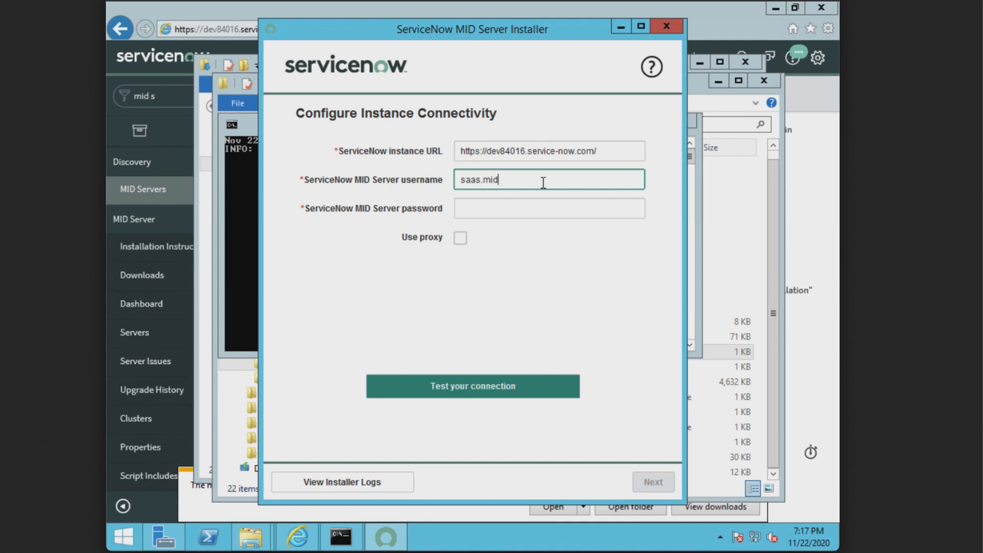
key("Tab")
type("••••••")
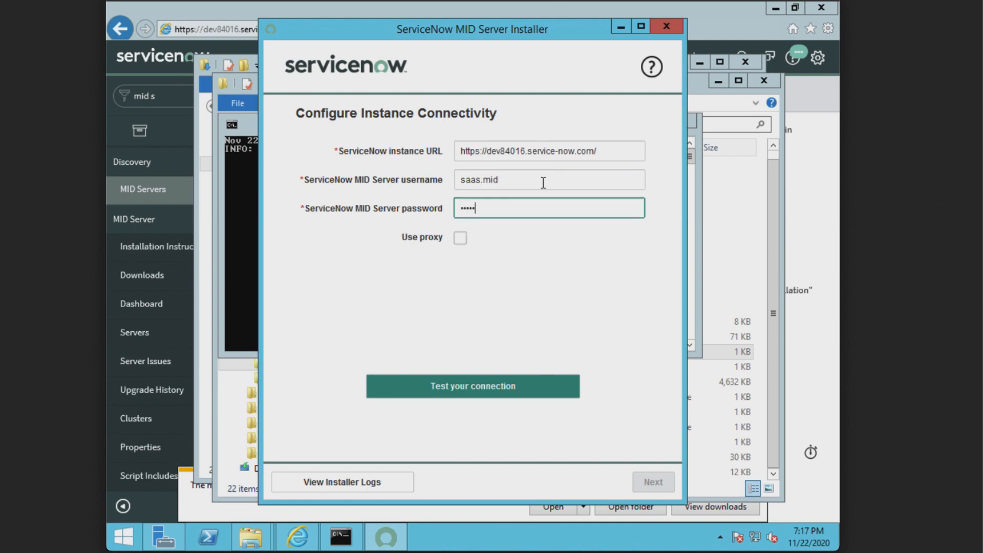
type("•••")
left_click(474, 389)
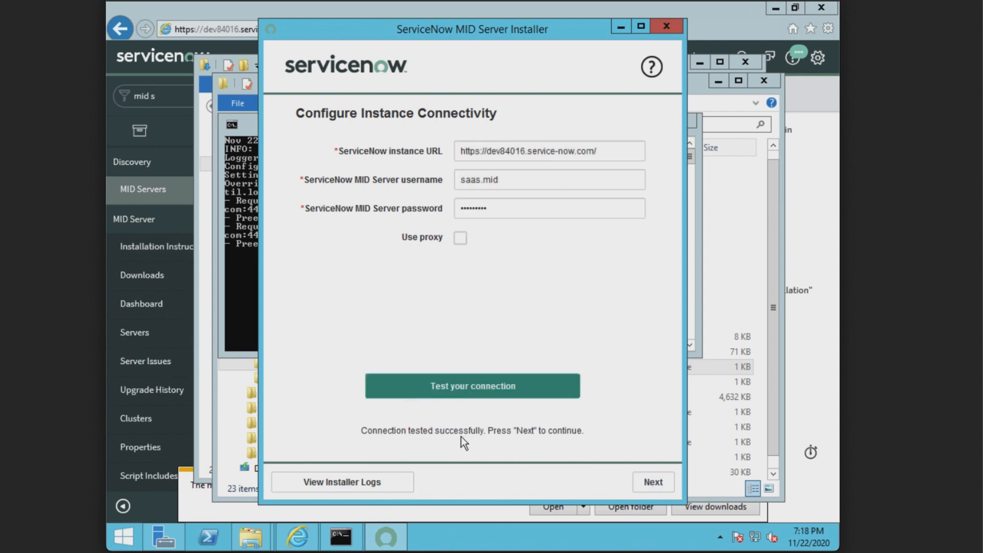
Step: Name the MID Server SAASMIDServer1 and continue to the Configuration Summary
left_click(658, 481)
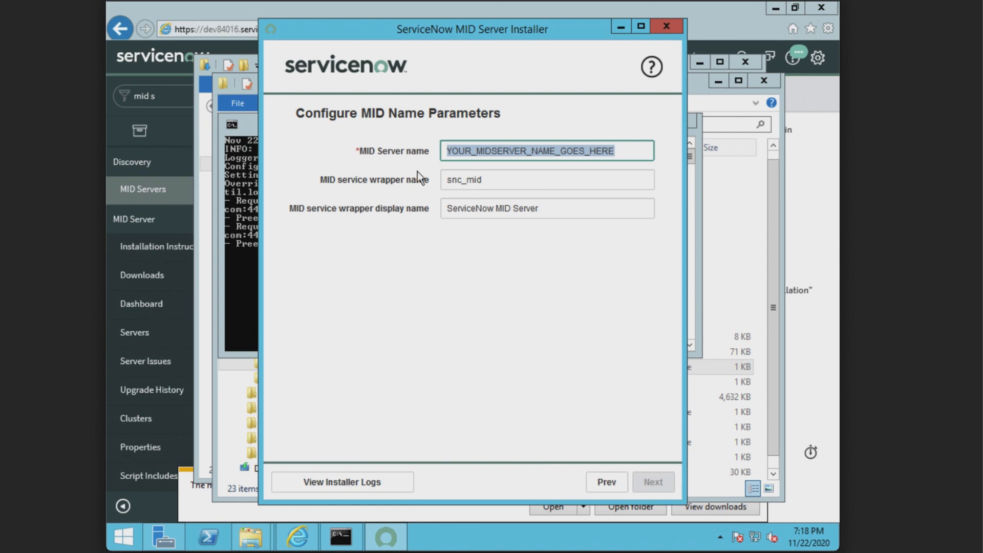
type("SAAS")
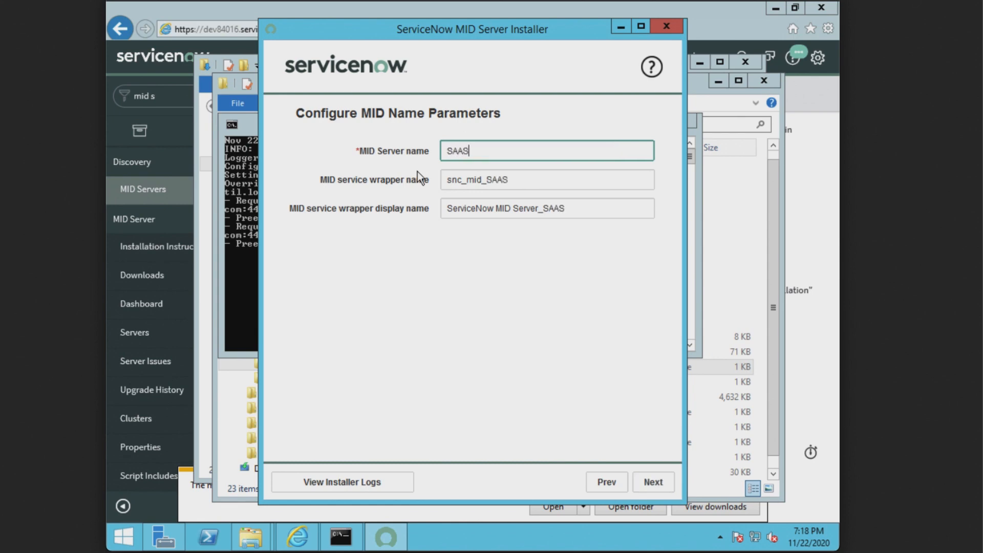
type("MIDServer")
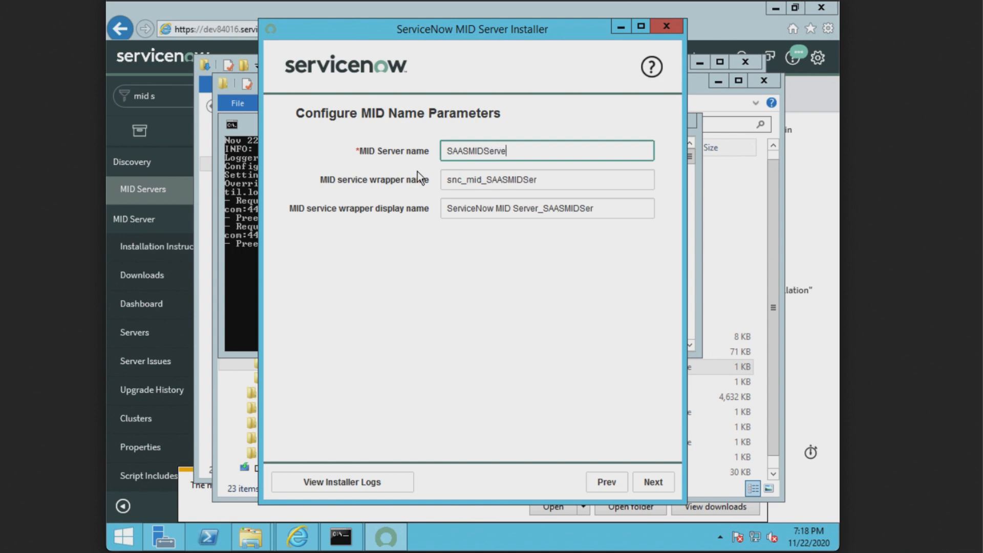
type("1")
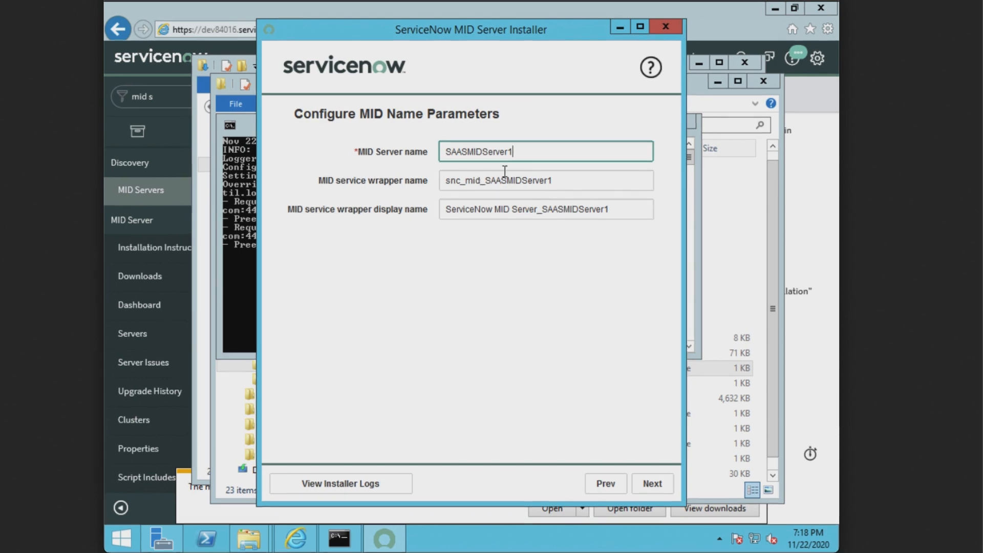
left_click_drag(520, 151, 428, 145)
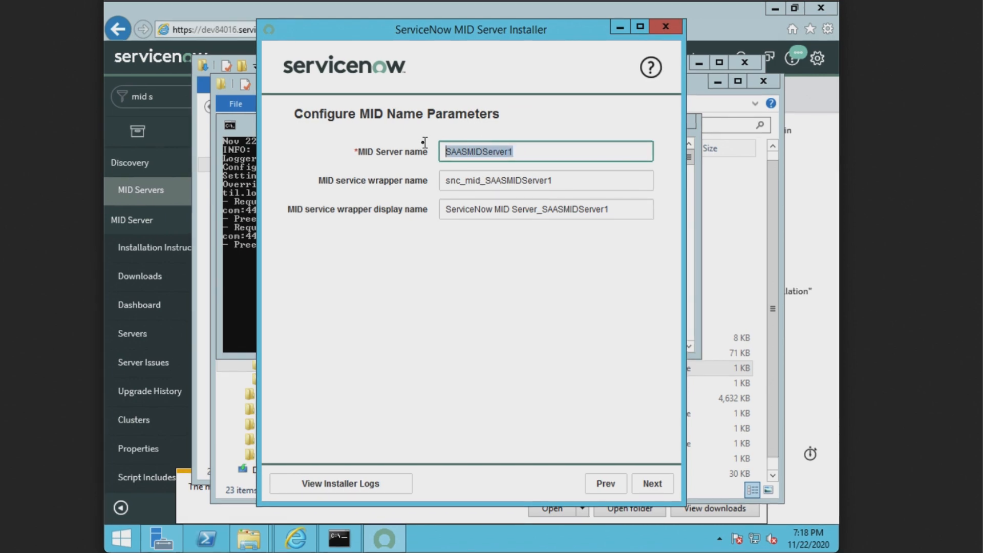
left_click(541, 153)
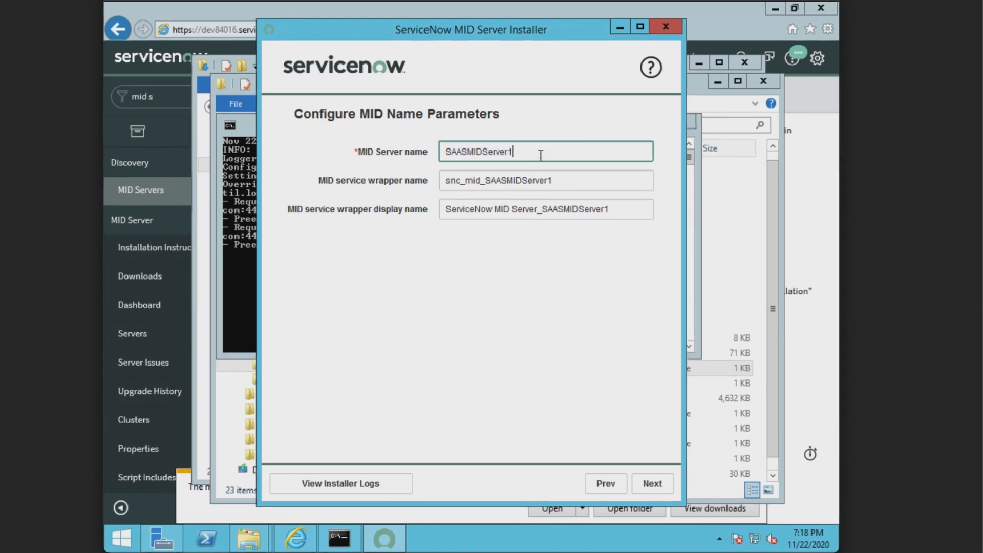
left_click(652, 484)
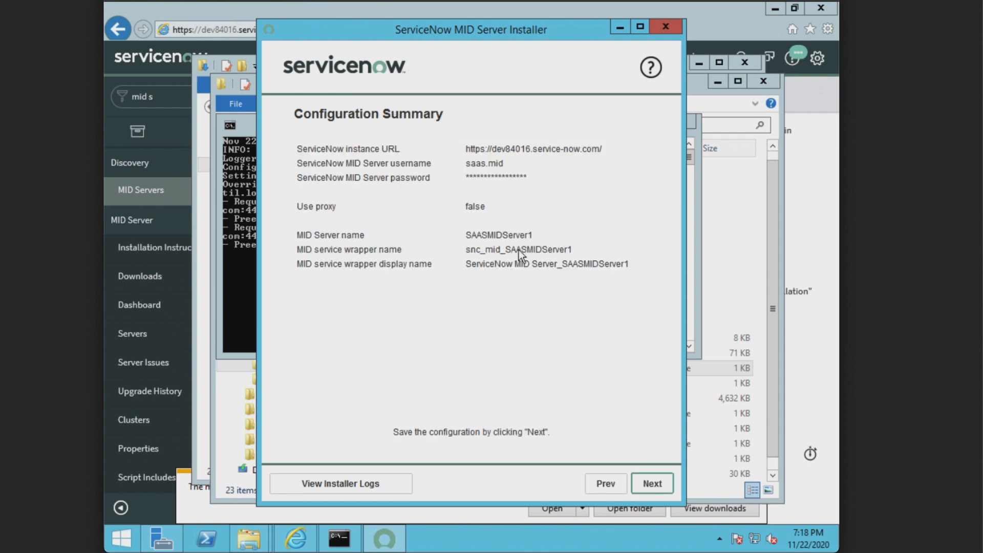
Step: Save the SAASMIDServer1 configuration, start the MID Server, and exit the installer
left_click(652, 484)
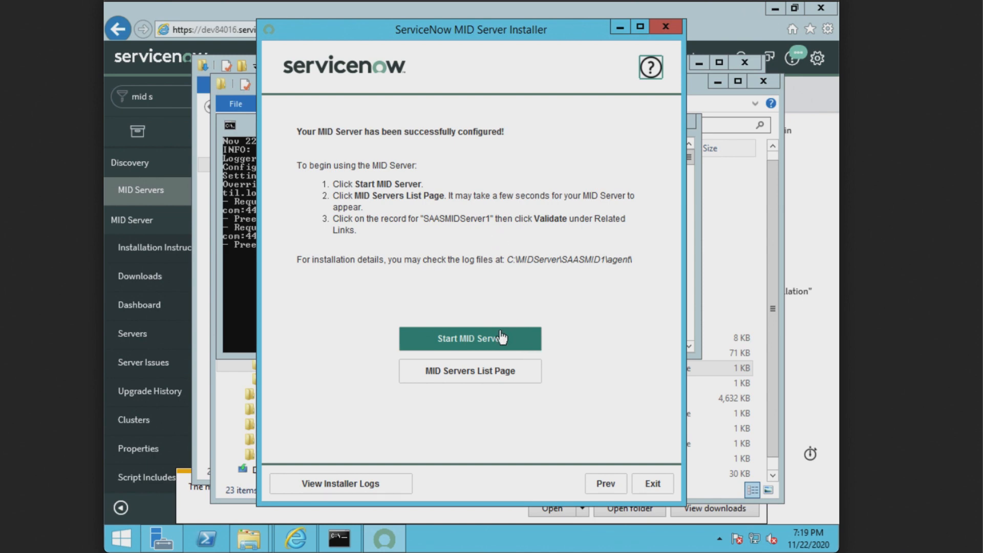
left_click(477, 340)
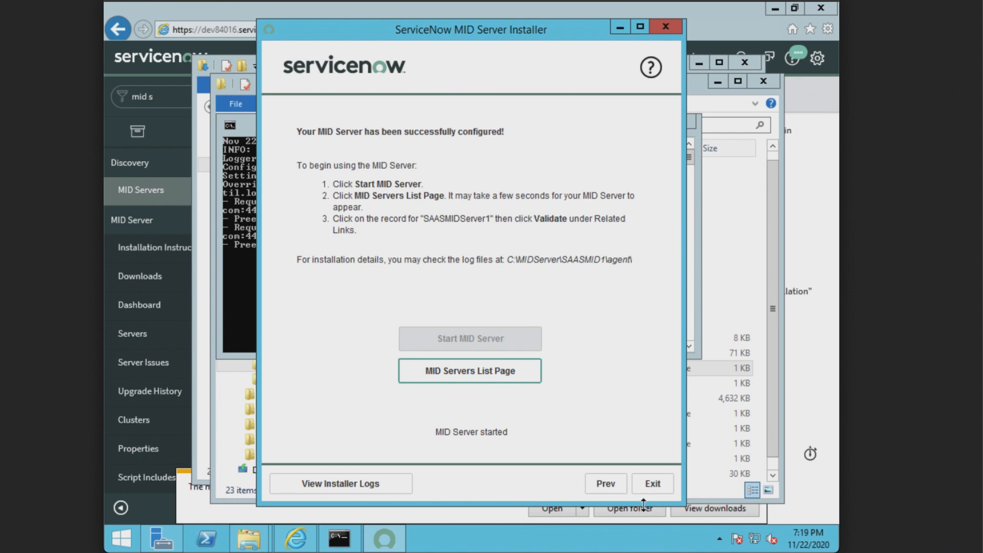
left_click(653, 485)
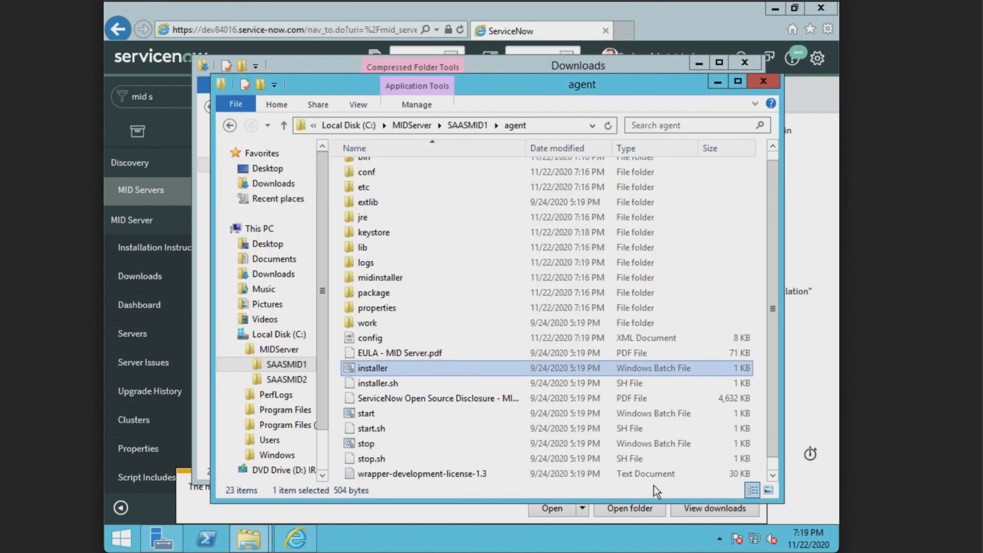
Step: Move from SAASMID1 to SAASMID2's agent folder and run installer.bat
left_click(230, 125)
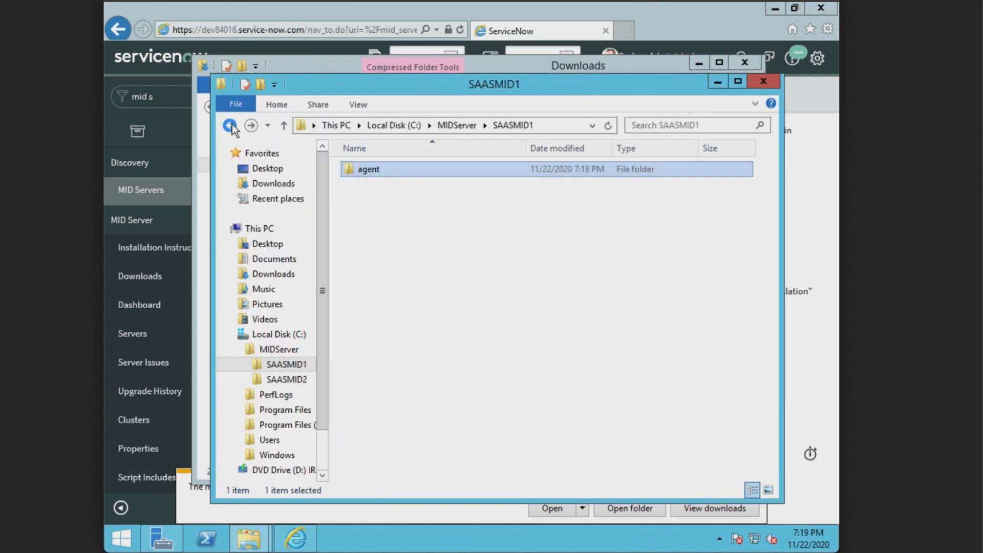
left_click(230, 125)
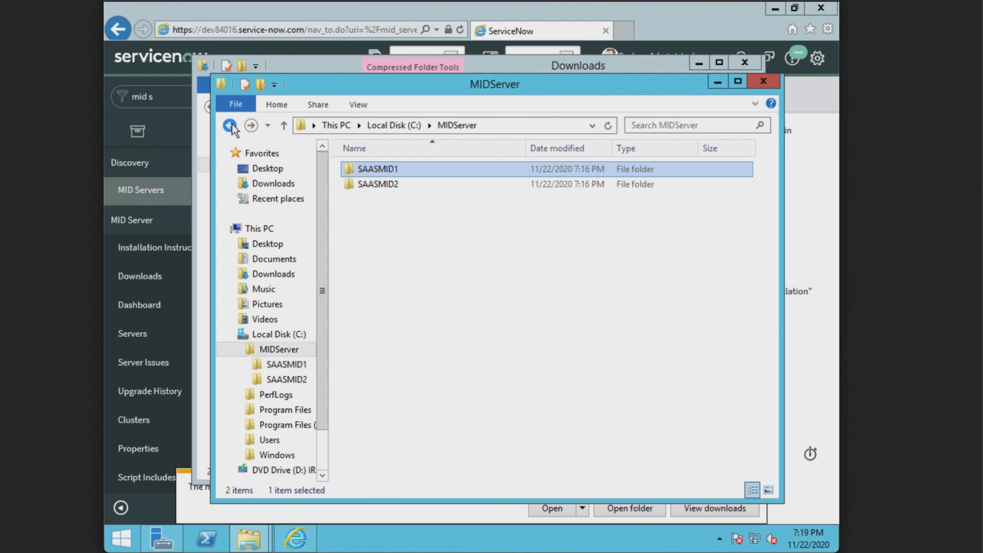
double_click(419, 184)
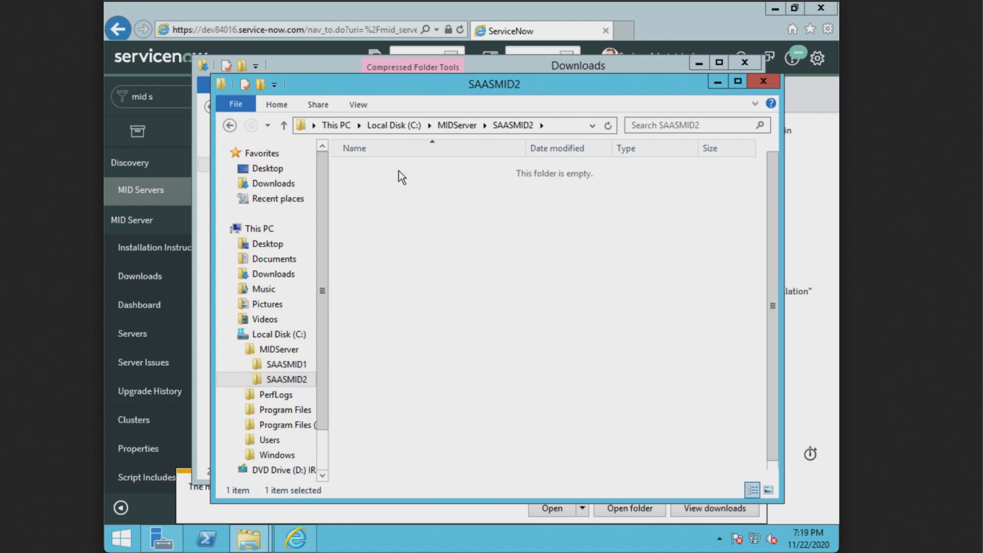
double_click(398, 171)
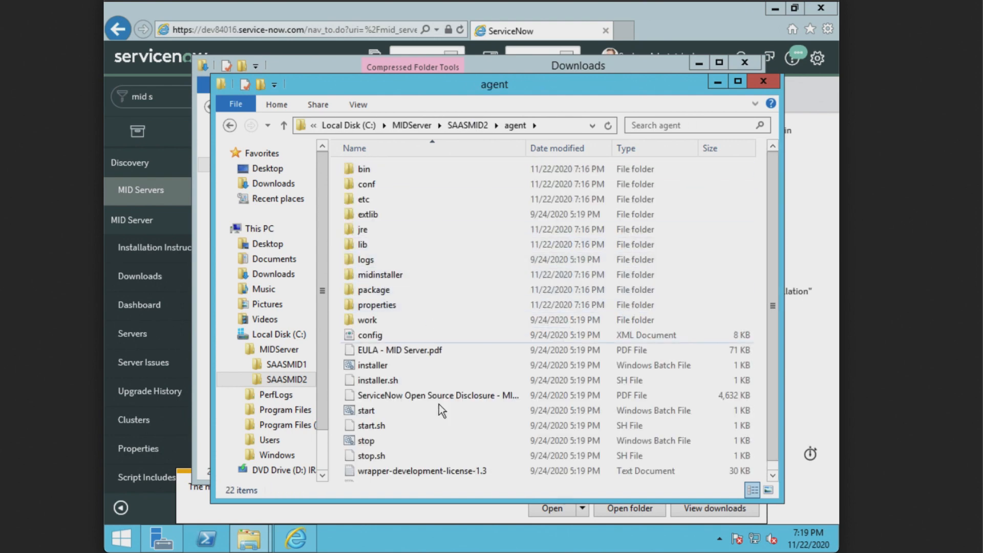
double_click(390, 366)
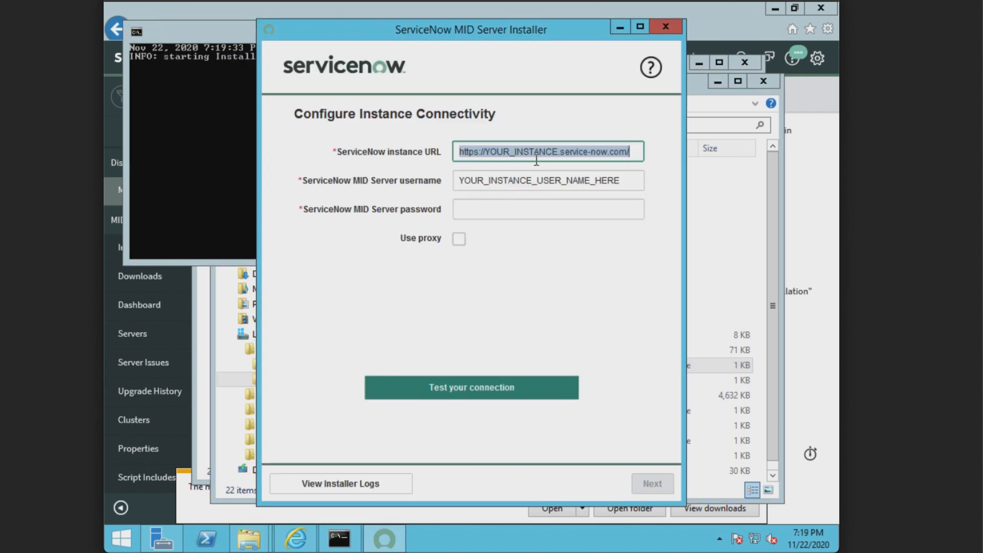
Step: Connect SAASMID2's installer to dev84016 with the saas.mid credentials, test successfully, and continue to naming
left_click(557, 152)
key("BackSpace")
key("BackSpace")
key("BackSpace")
key("BackSpace")
key("BackSpace")
key("BackSpace")
key("BackSpace")
key("BackSpace")
key("BackSpace")
key("BackSpace")
key("BackSpace")
key("BackSpace")
key("BackSpace")
key("BackSpace")
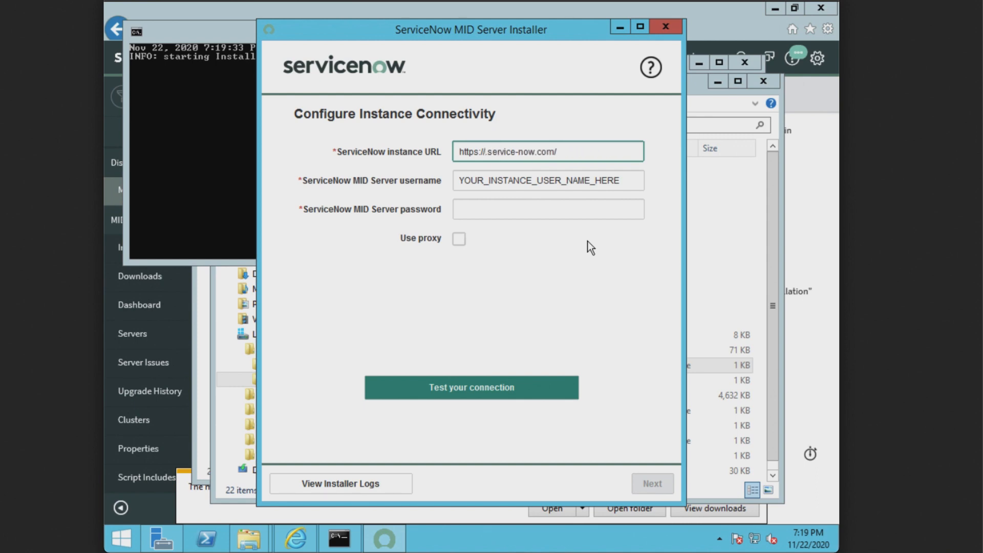
type("dev84016")
key("Tab")
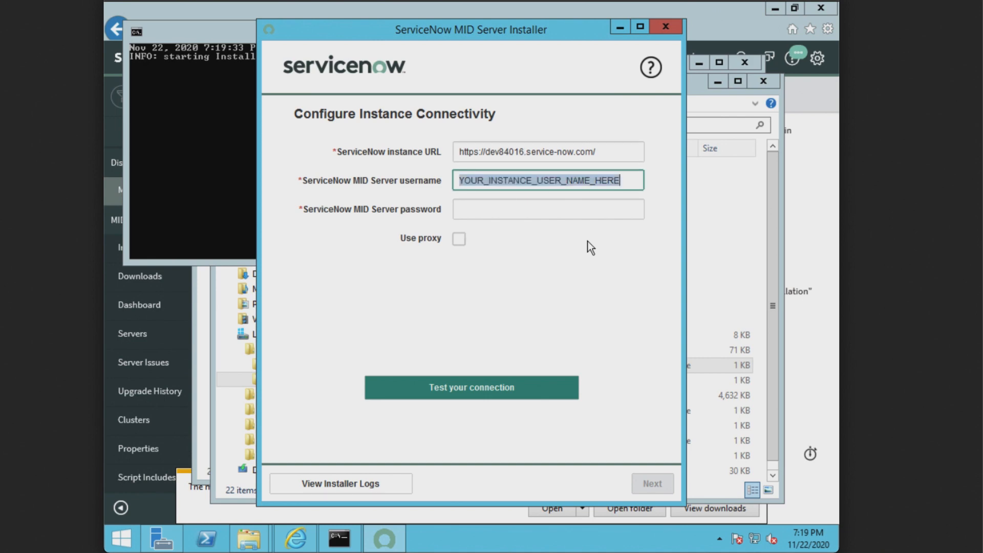
type("saas.mid")
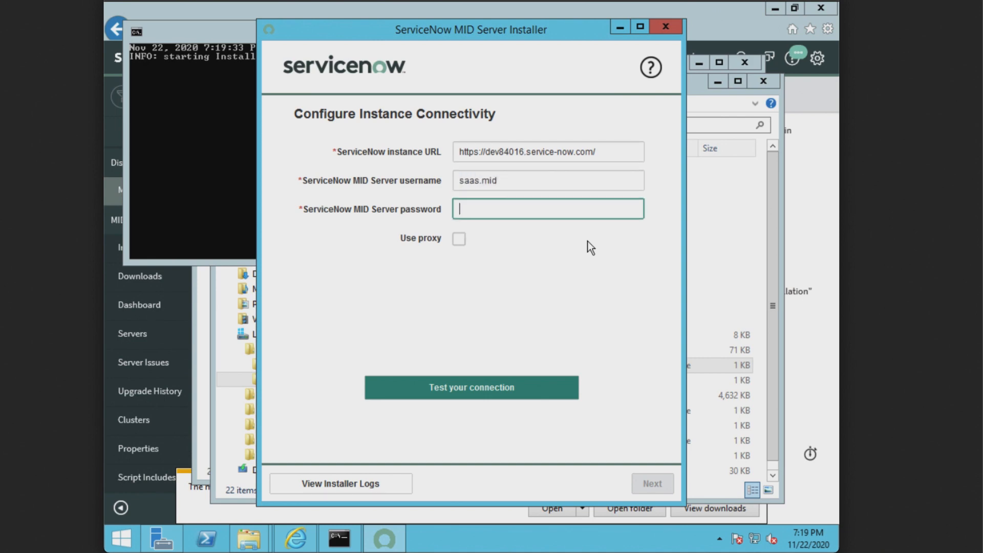
key("Tab")
type("•••••••••")
left_click(466, 390)
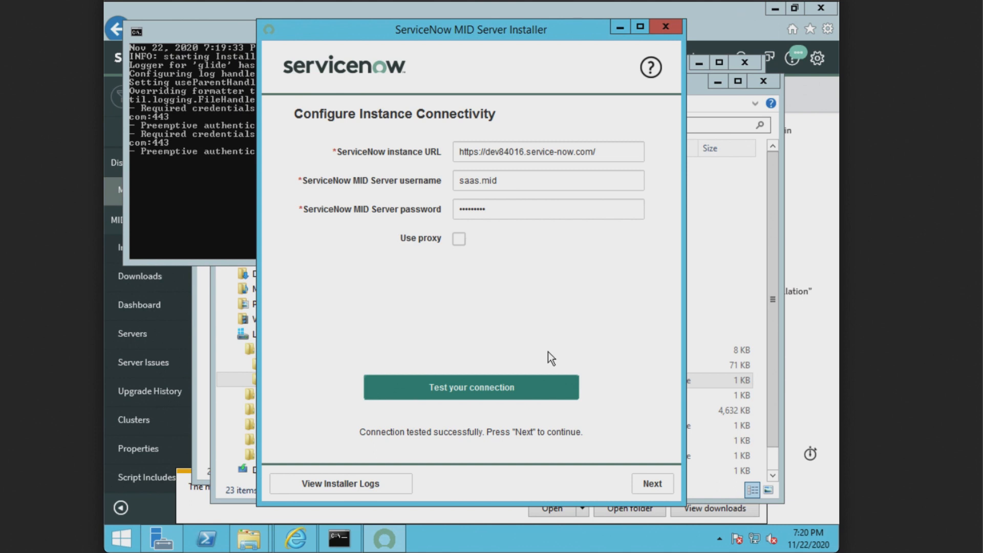
left_click(650, 483)
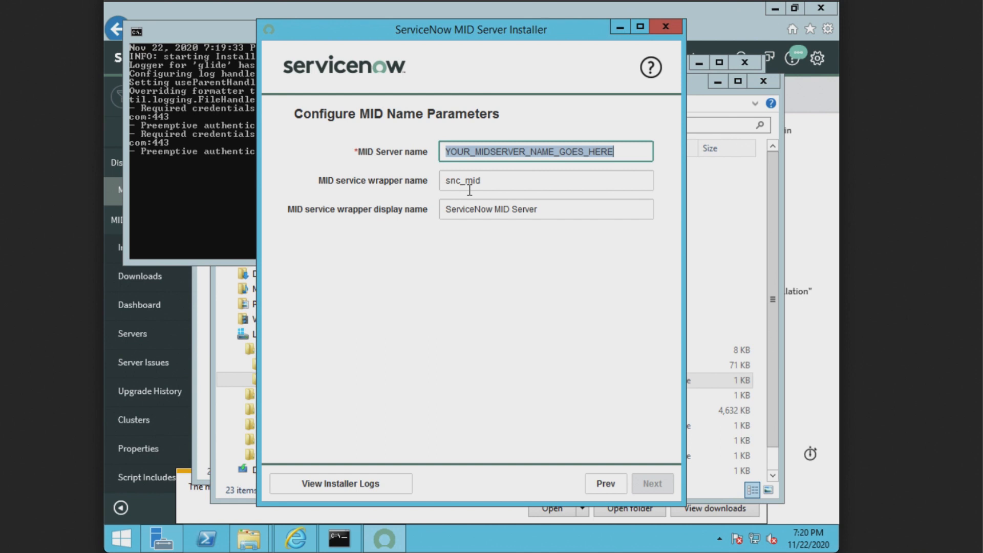
Step: Name the server SAASMIDServer2, save the configuration, start it, and exit the installer
type("SAAS")
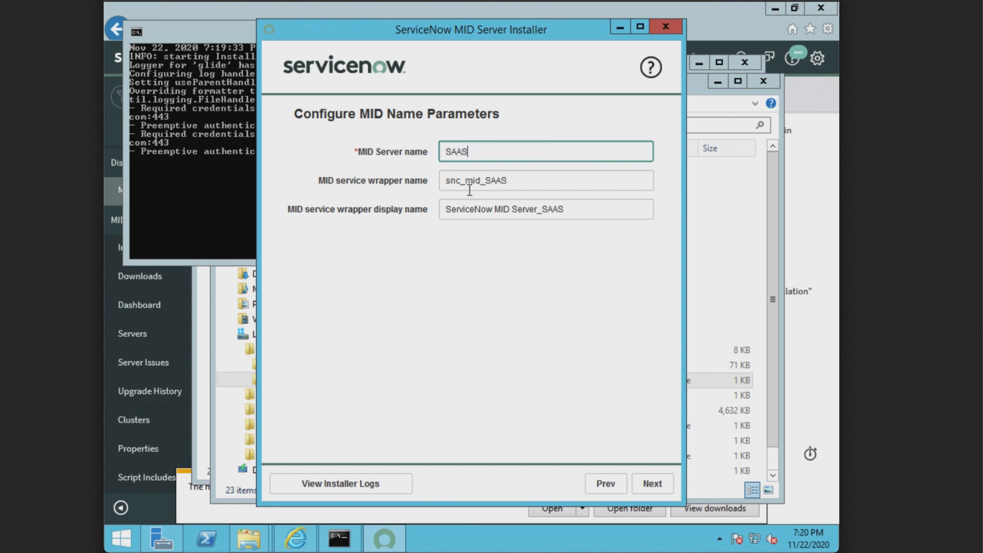
type("MIDServer")
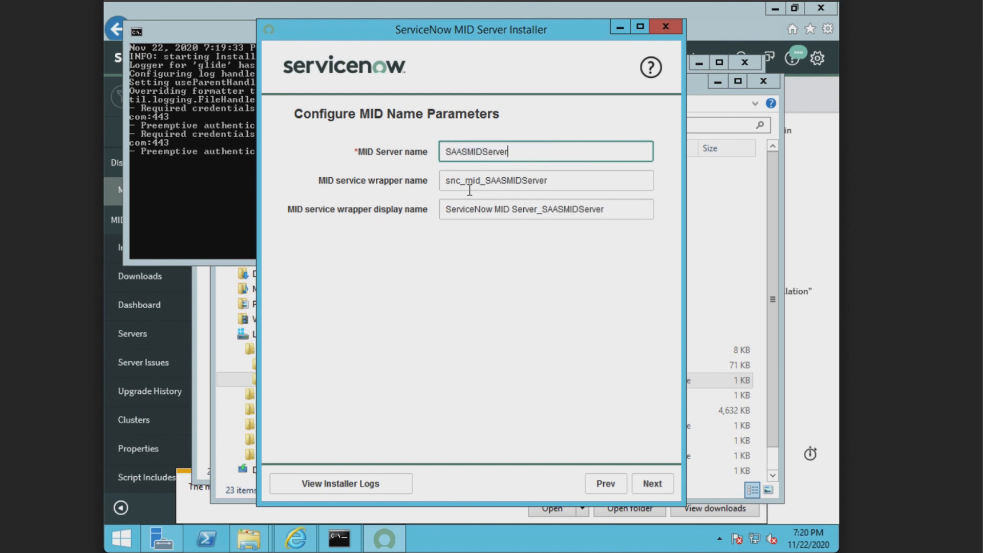
type("2")
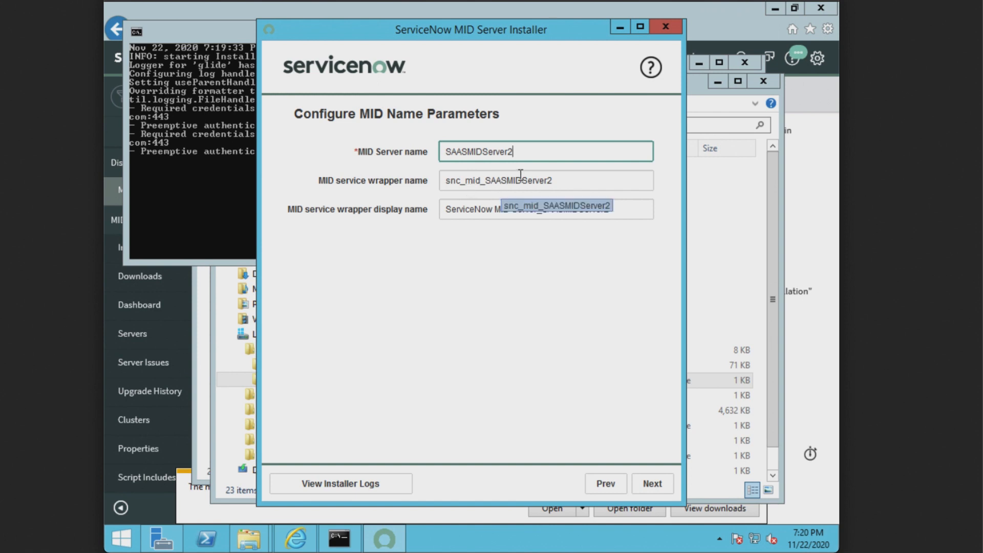
left_click(652, 487)
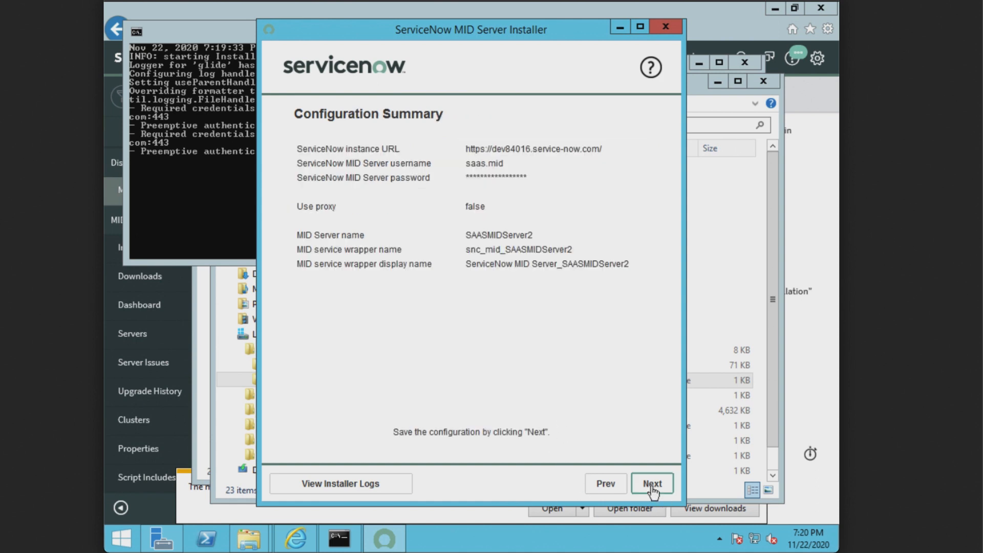
left_click(653, 486)
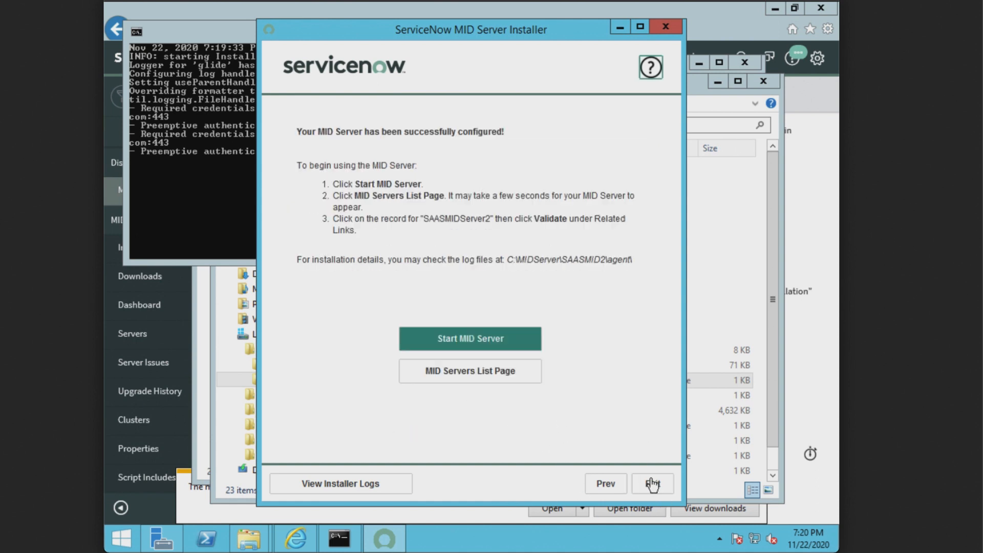
left_click(456, 337)
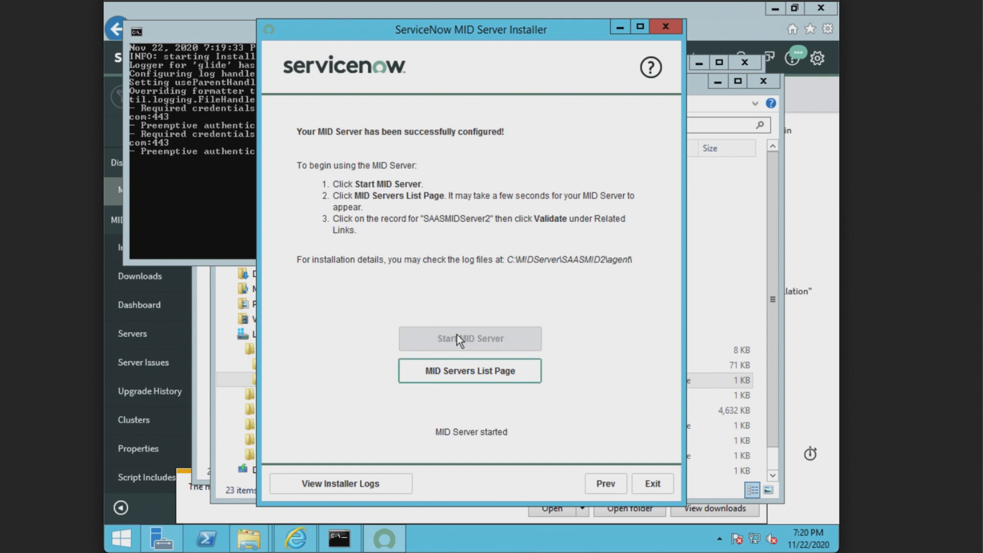
left_click(653, 485)
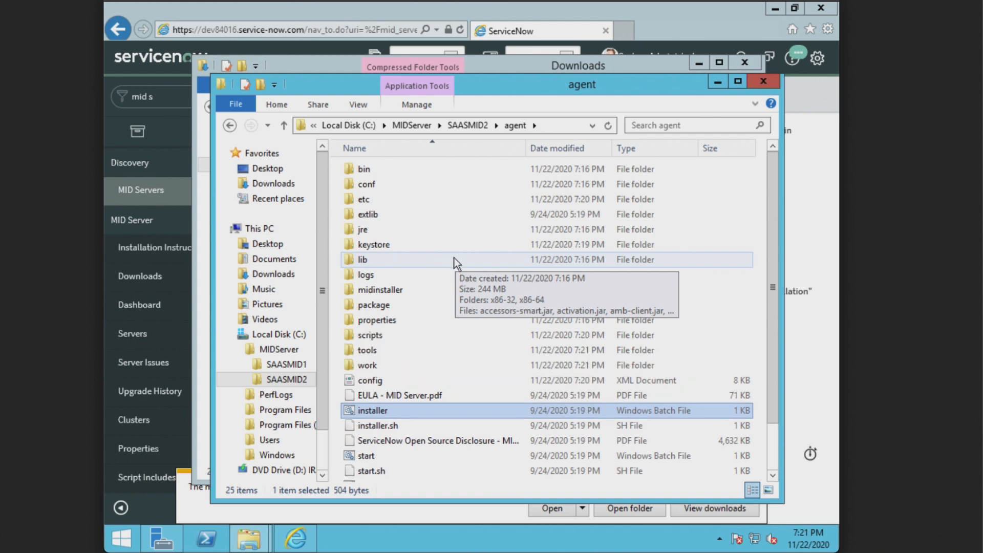
Step: Open config.xml from SAASMID2's agent folder in WordPad
left_click(382, 380)
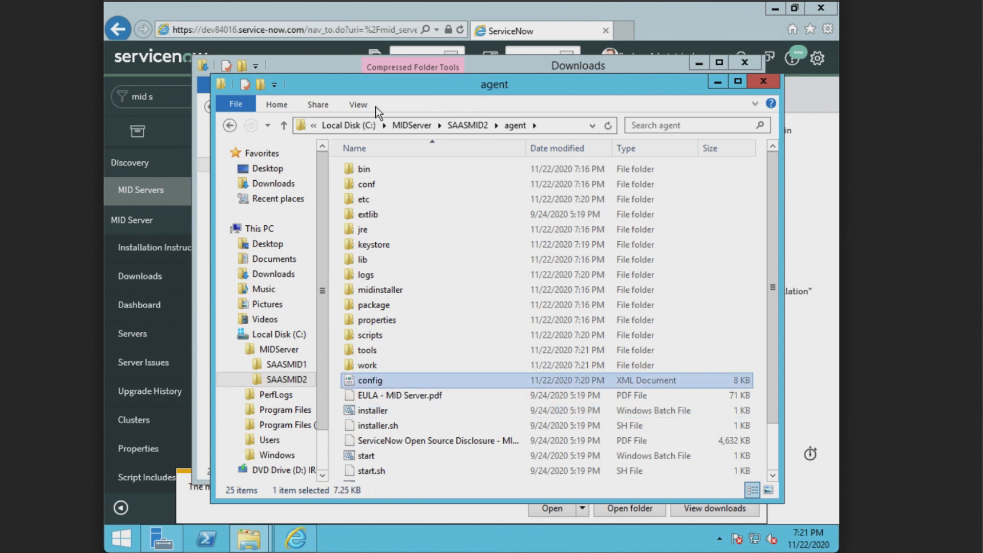
left_click(229, 126)
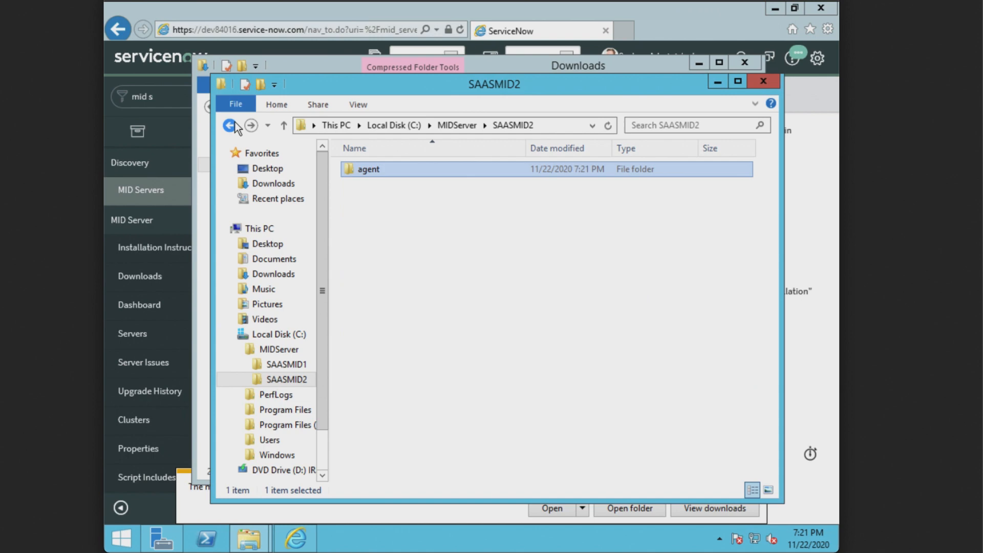
double_click(392, 170)
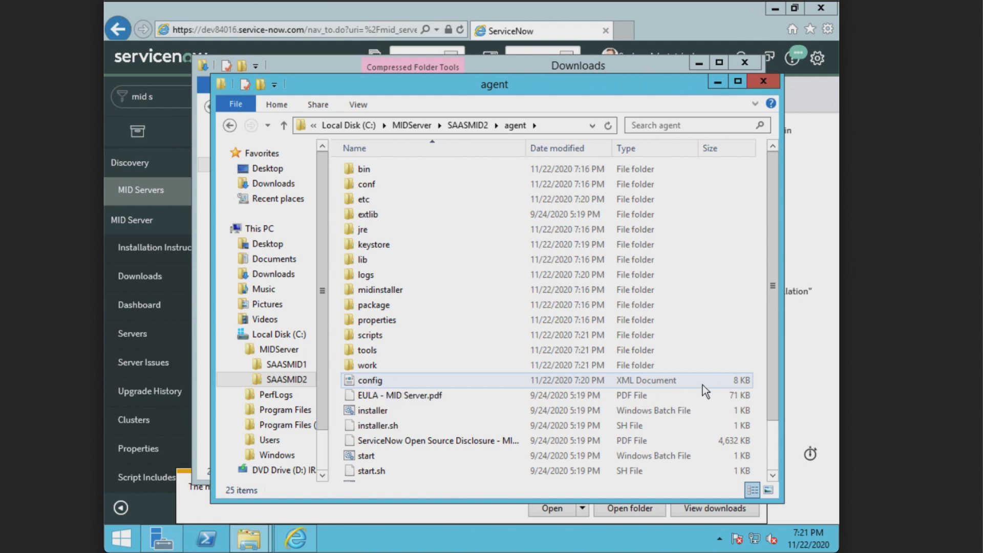
right_click(383, 379)
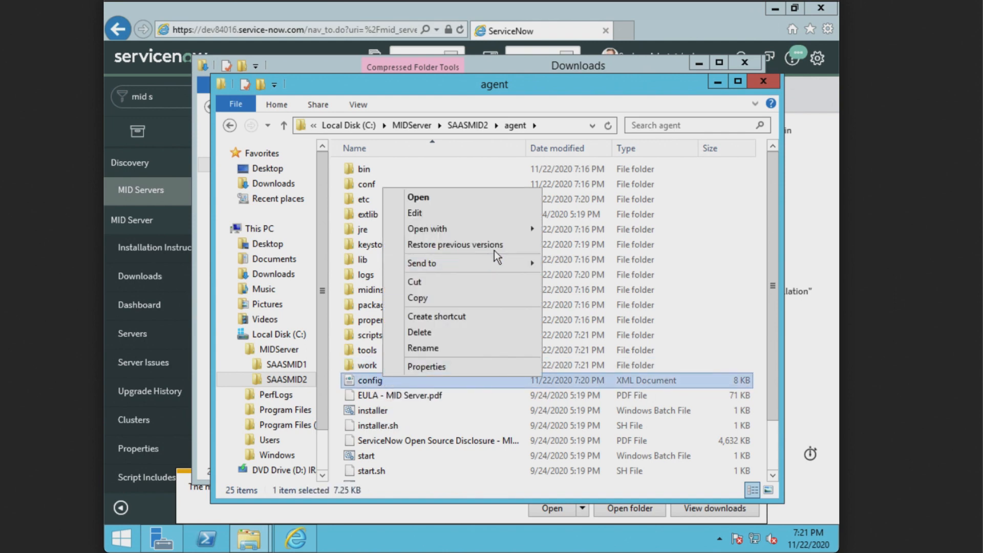
mouse_move(506, 228)
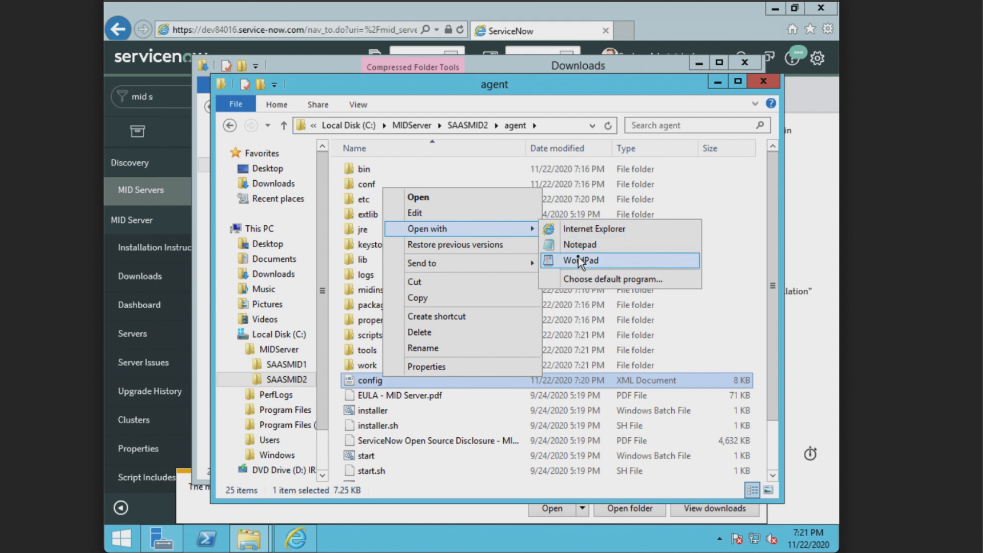
left_click(561, 259)
Step: Maximize WordPad, verify the dev84016 URL and saas.mid username in config.xml, then close it
double_click(510, 49)
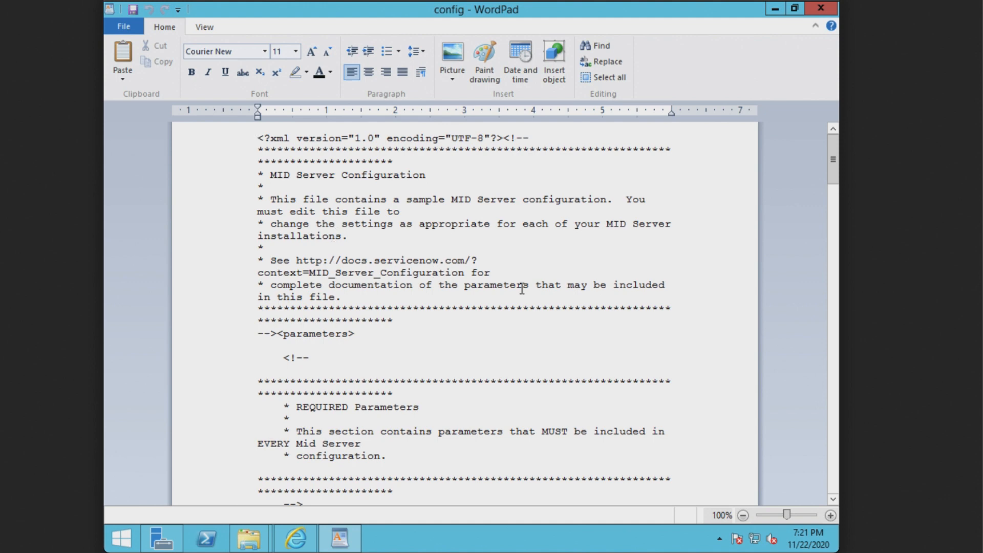
scroll(618, 265, "down", 7)
scroll(618, 265, "down", 4)
scroll(618, 265, "up", 3)
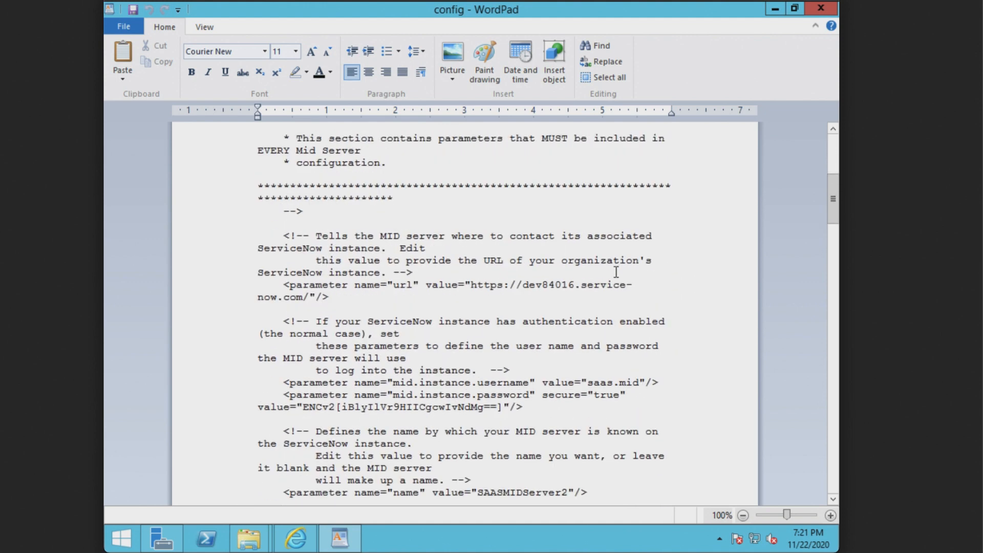
left_click_drag(472, 283, 311, 292)
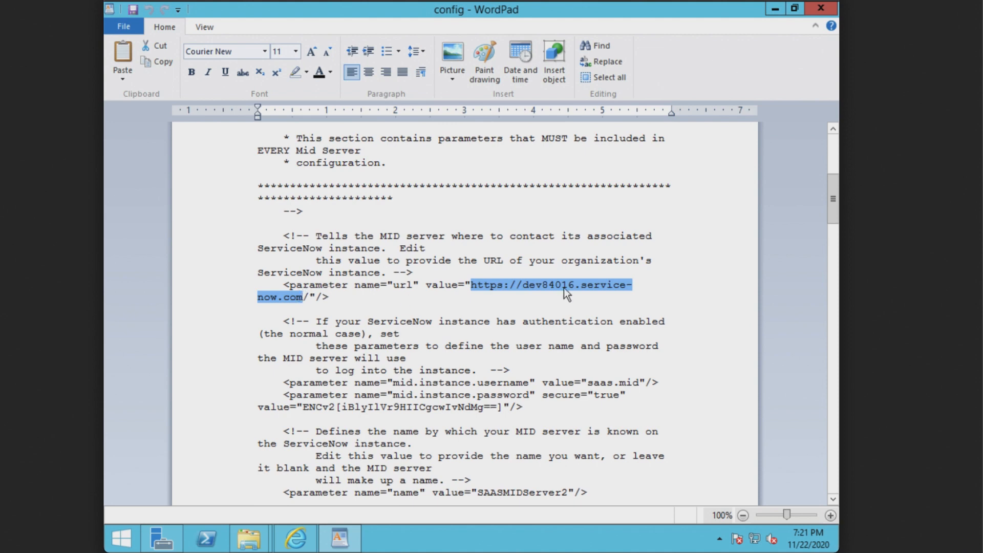
scroll(450, 317, "down", 3)
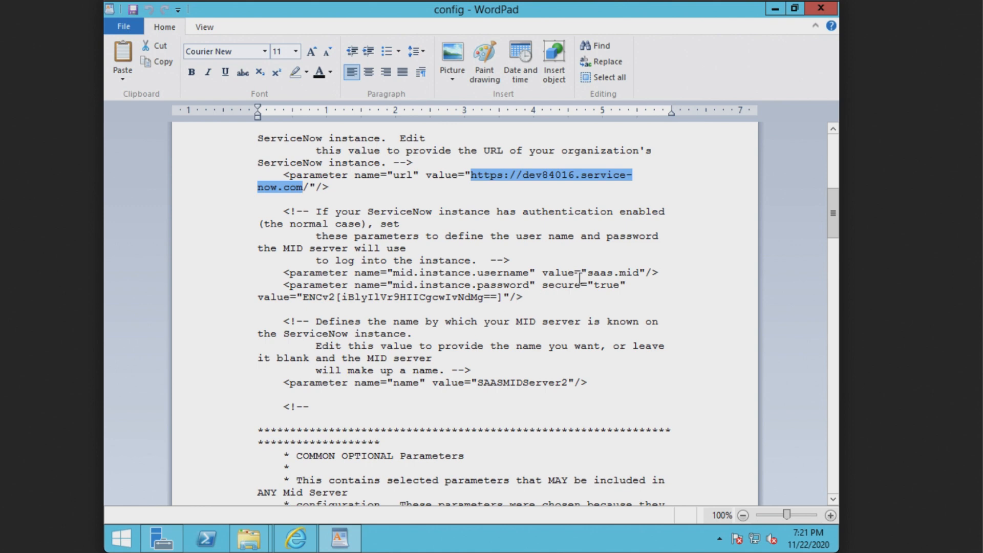
left_click_drag(588, 273, 658, 273)
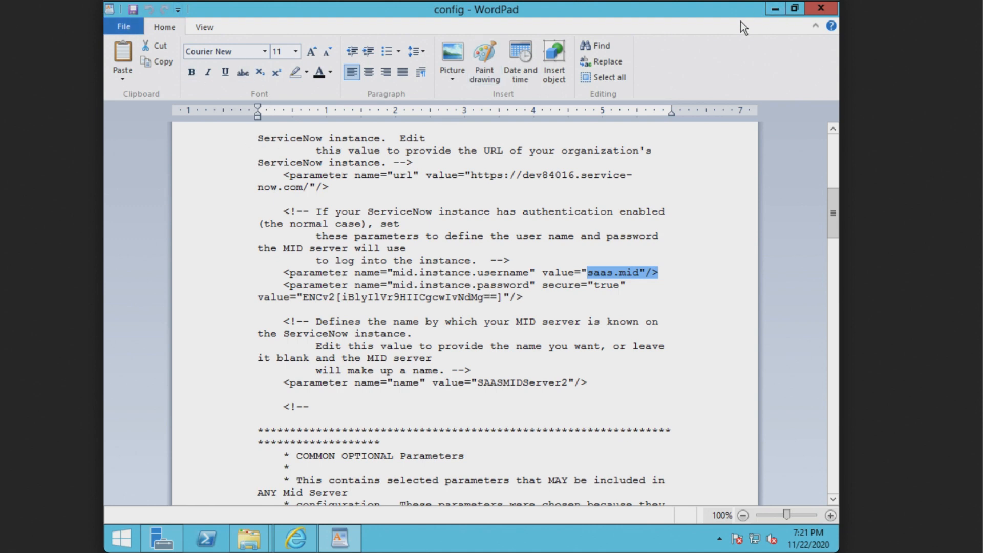
left_click(812, 9)
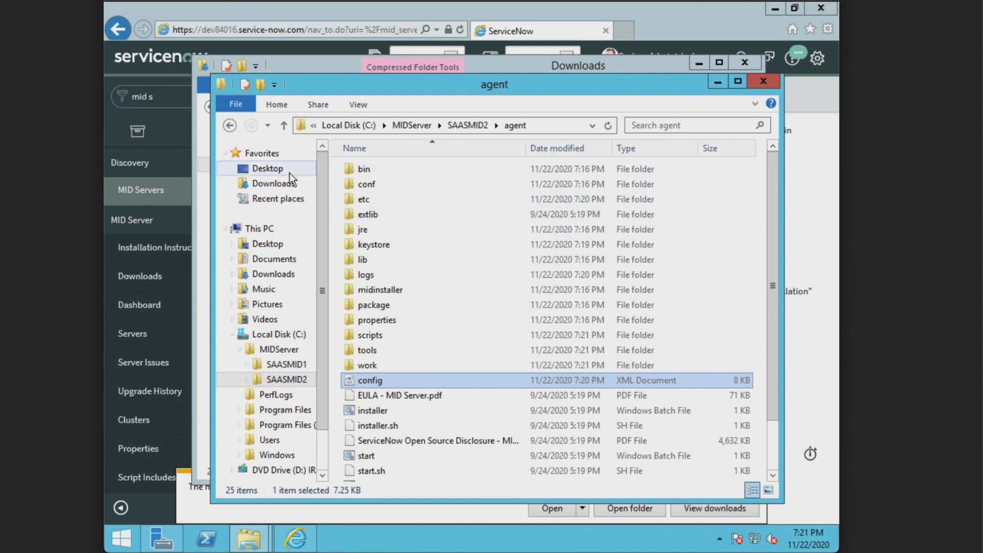
Step: Minimize the File Explorer windows and the browser to clear the desktop
left_click(234, 125)
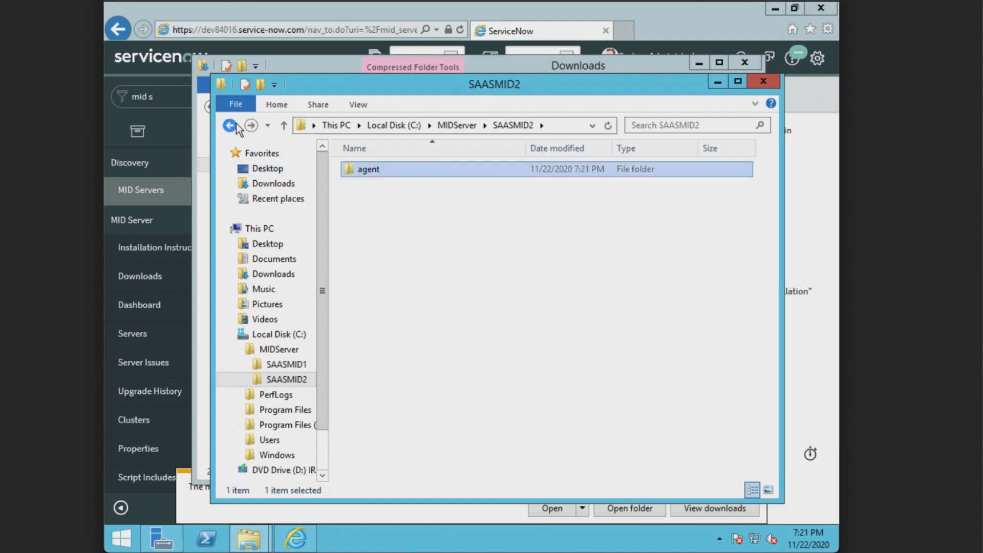
left_click(233, 126)
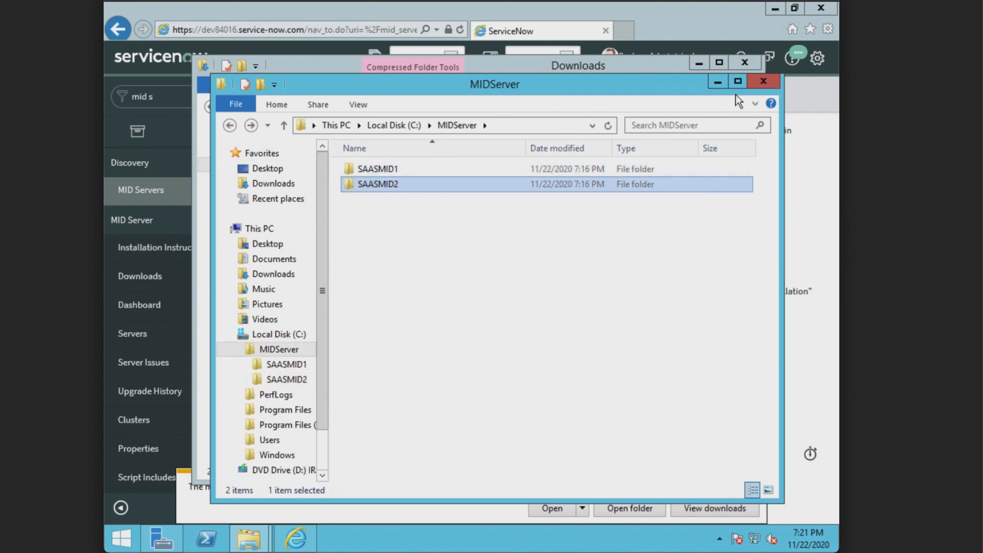
left_click(718, 81)
left_click(699, 63)
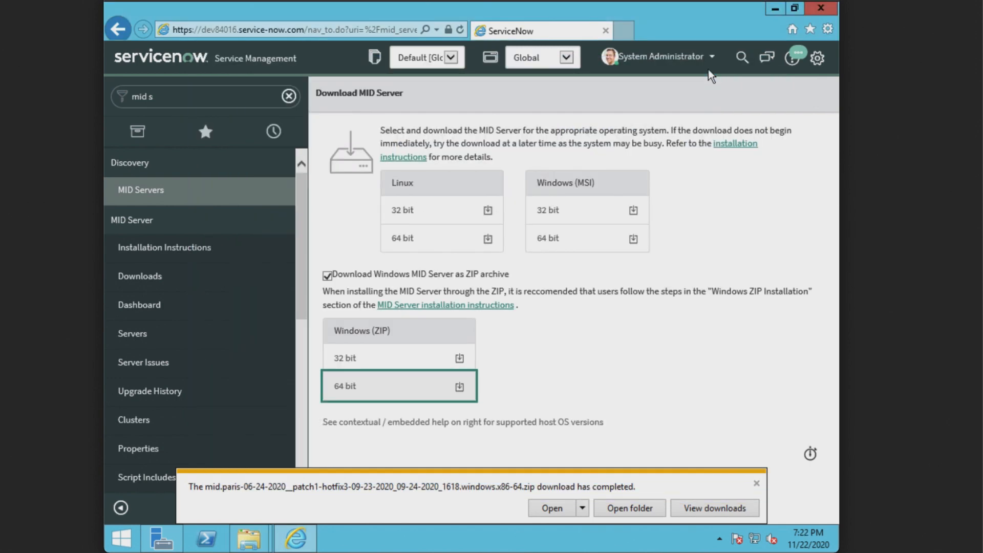
left_click(775, 9)
Step: Launch Services and display the SAASMIDServer1 and SAASMIDServer2 MID Server services with full names
key("super")
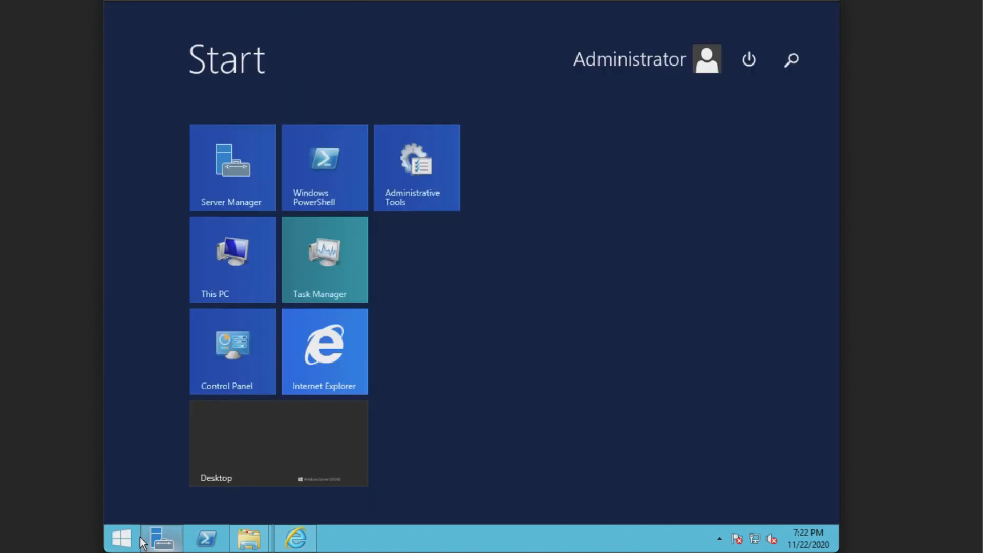
type("serv")
mouse_move(169, 540)
type("ices")
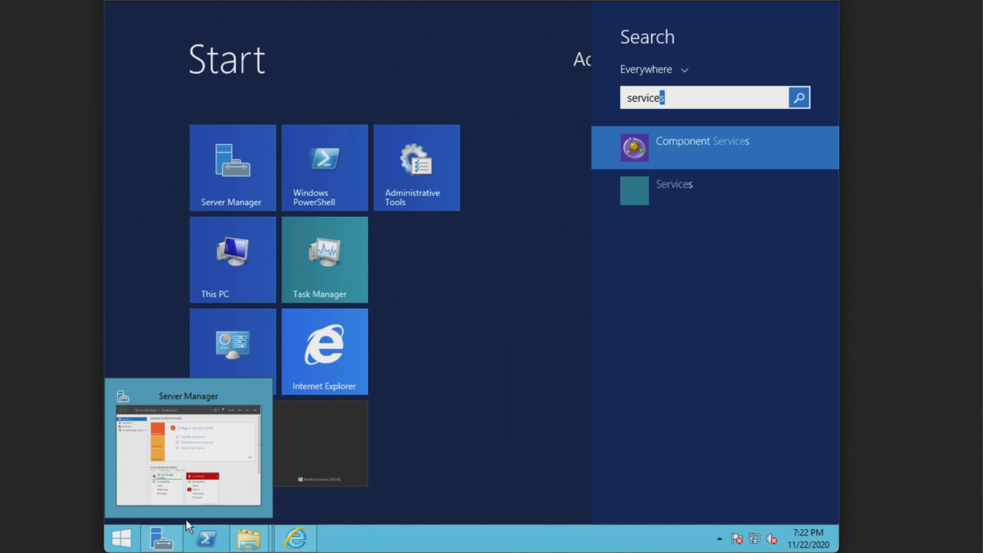
left_click(712, 183)
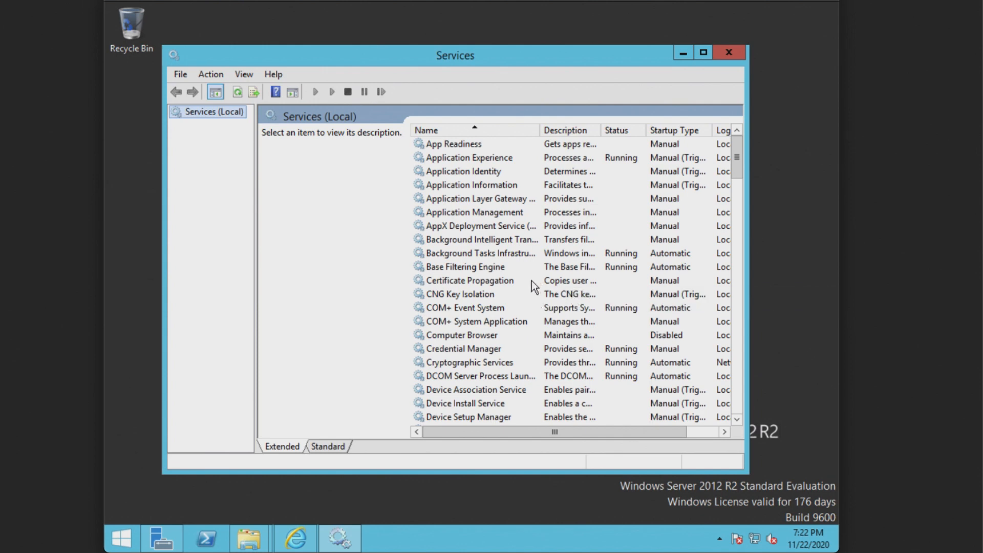
left_click_drag(731, 166, 732, 330)
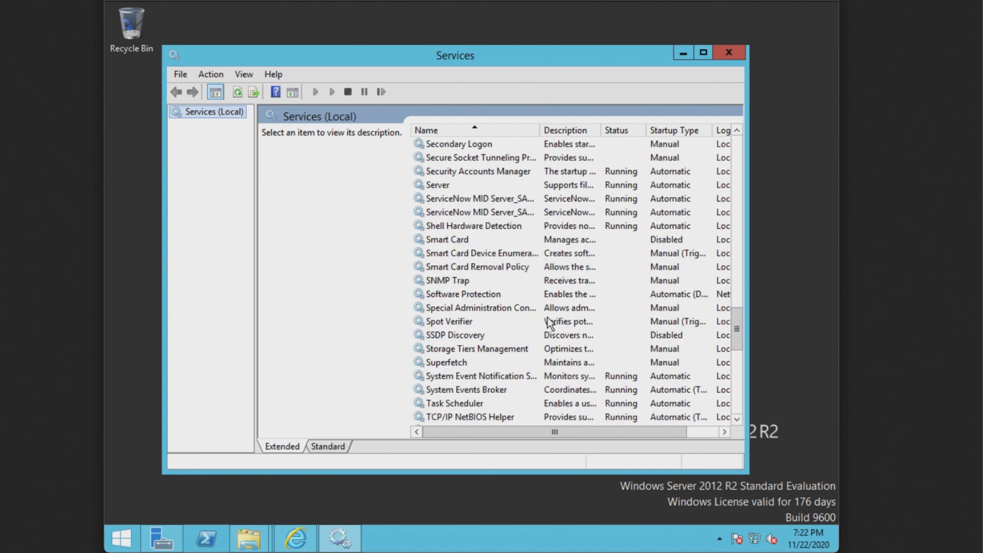
double_click(539, 130)
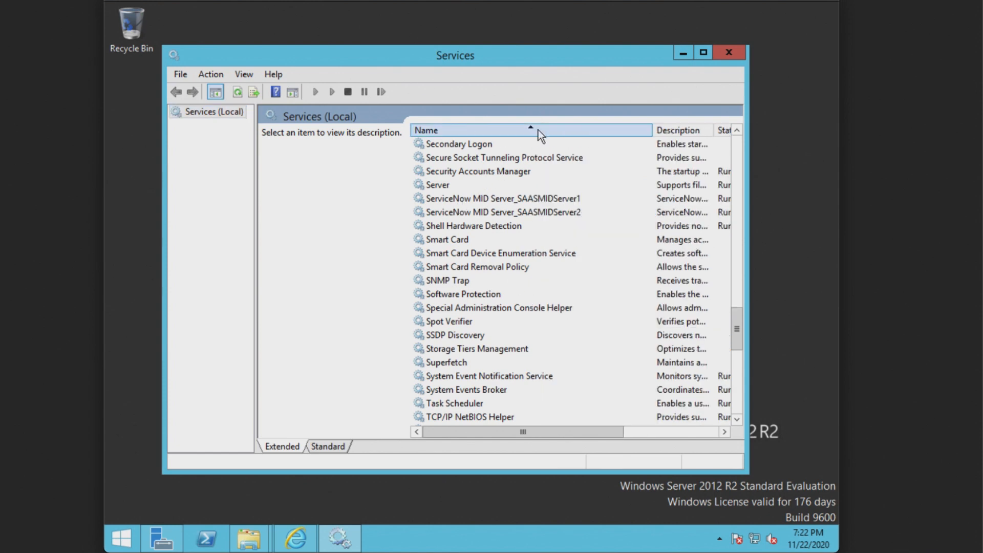
left_click(703, 53)
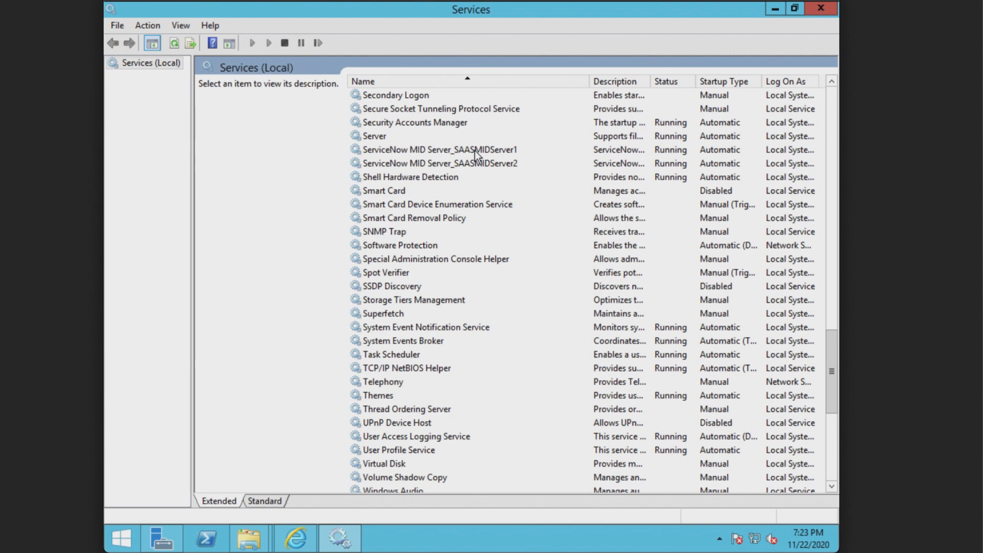
Step: Return to the ServiceNow browser, dismiss the download bar, and open MID Server > Servers
left_click(296, 539)
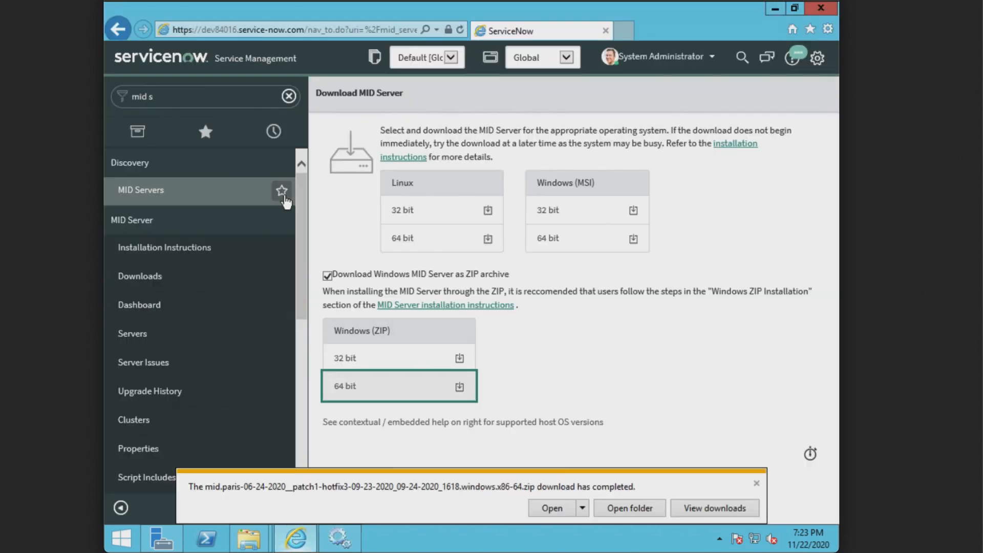
left_click(755, 485)
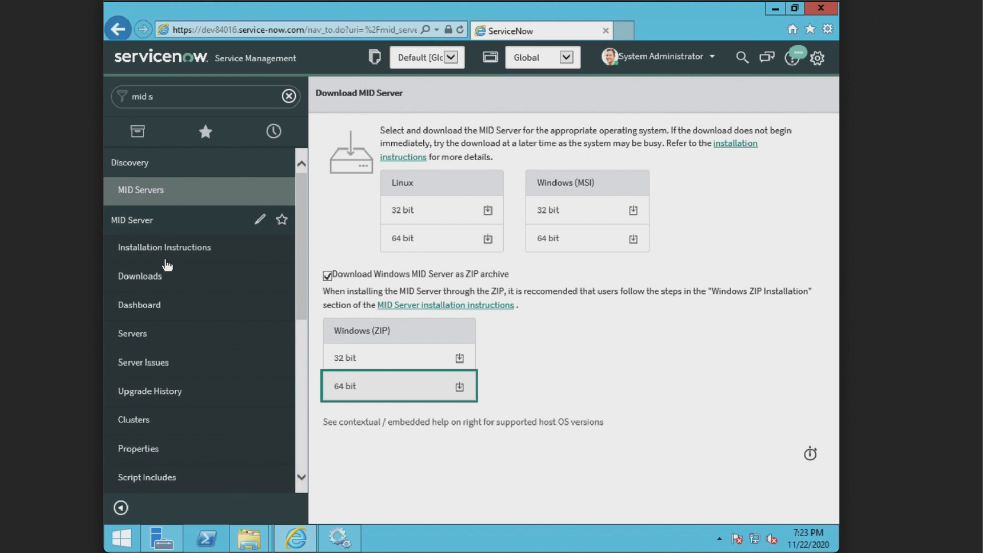
scroll(176, 305, "down", 2)
scroll(171, 295, "up", 2)
scroll(149, 315, "down", 1)
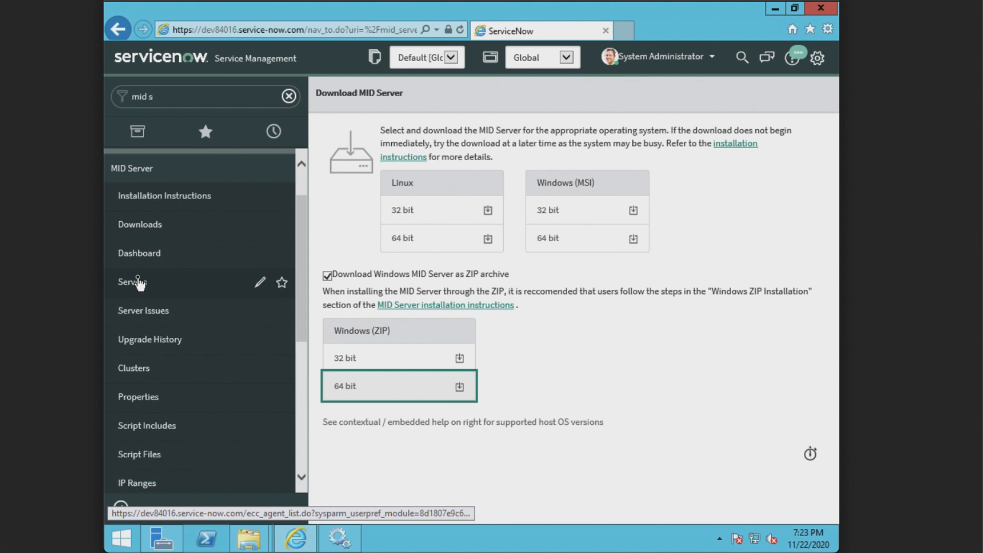
left_click(138, 282)
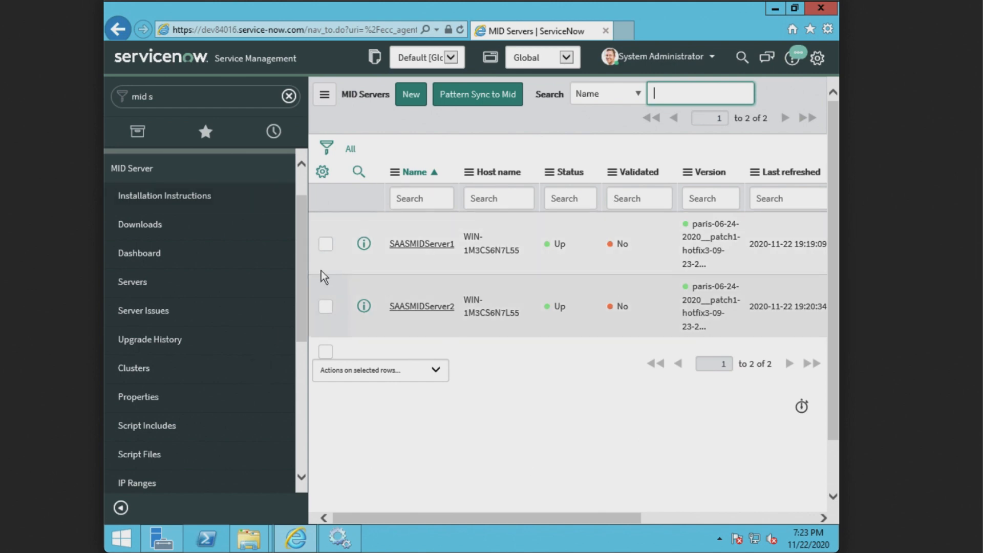
key("super+Tab")
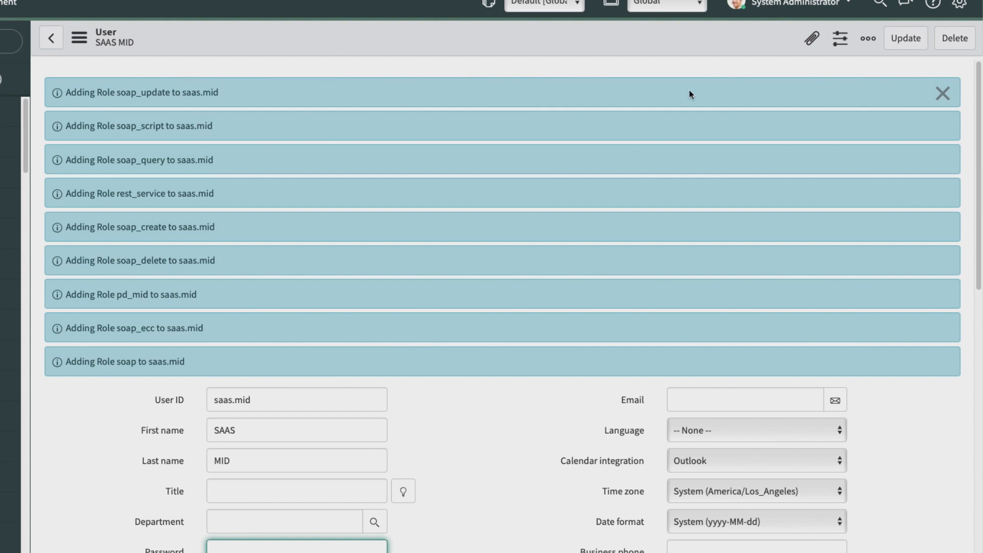
Step: Dismiss the role-added messages, filter the navigator by 'mid', and open SAASMIDServer1 from MID Servers
left_click(943, 93)
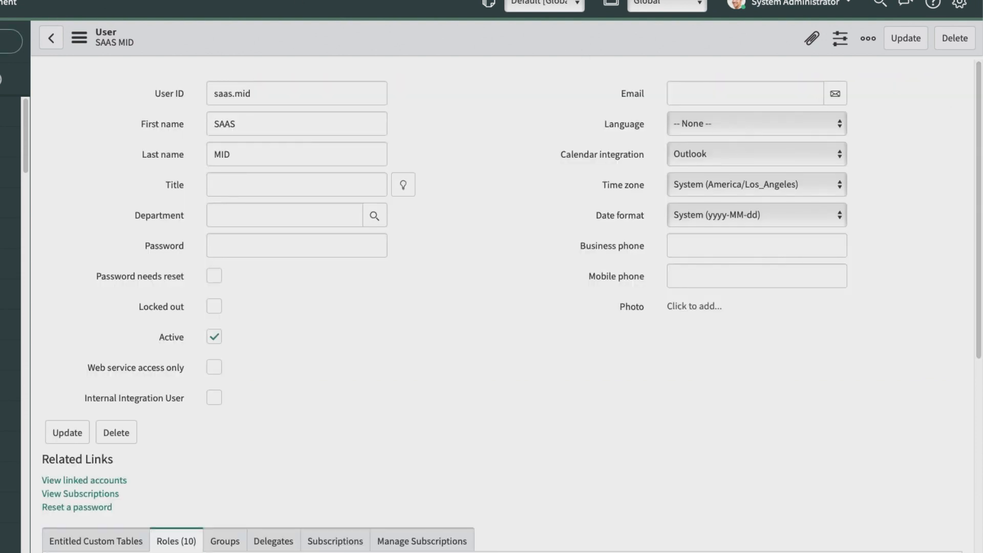
type("mid")
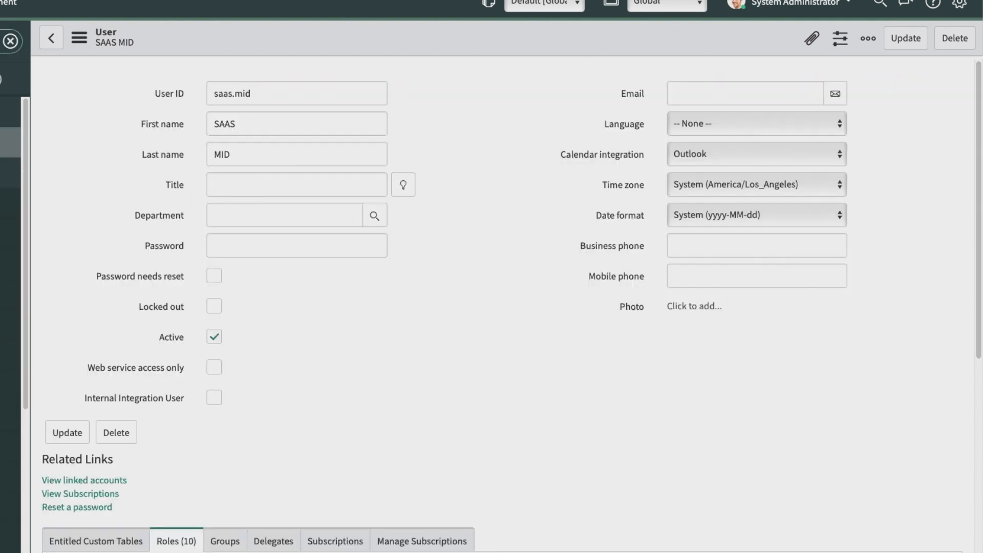
left_click(0, 294)
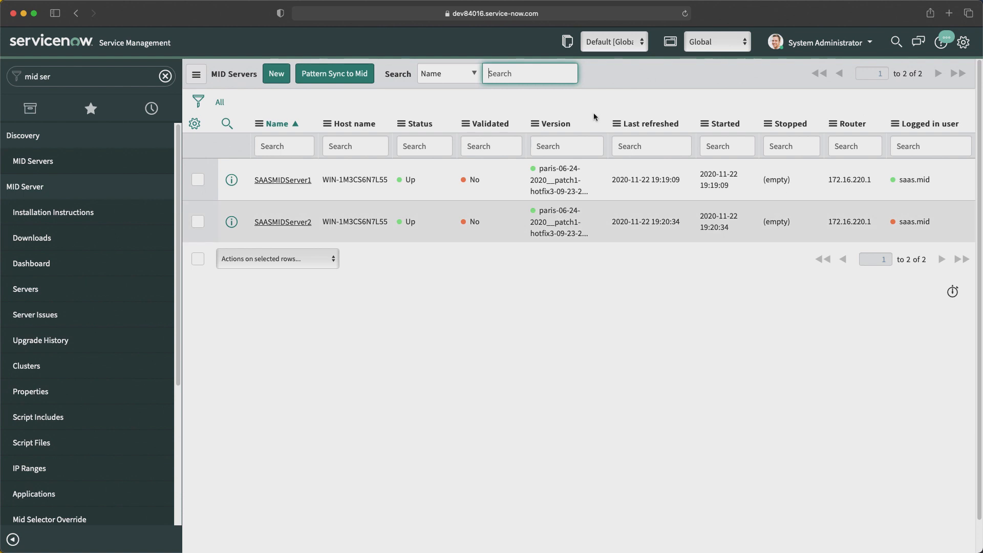
left_click(286, 183)
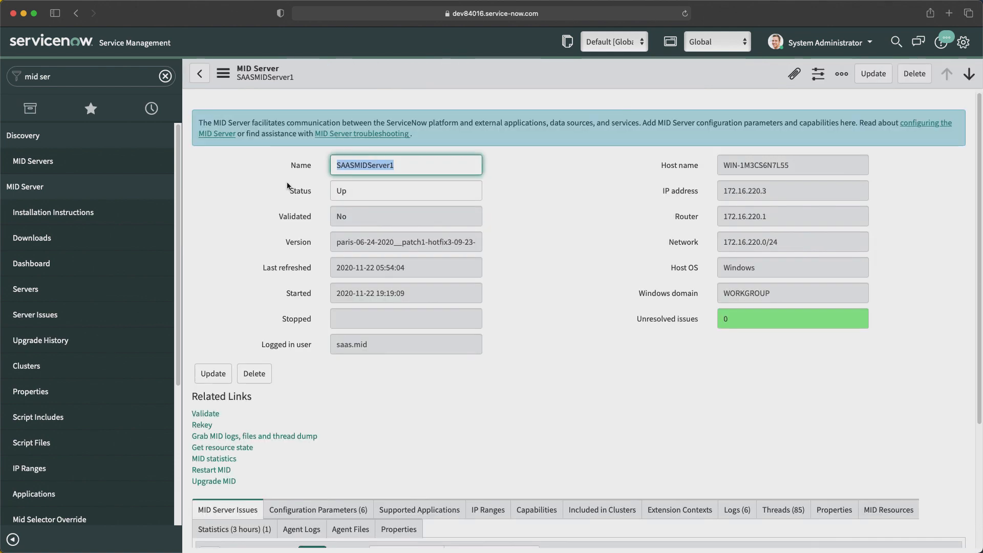
Step: Validate SAASMIDServer1 with all applications, capabilities and IP ranges allowed, then return to the list
scroll(246, 375, "down", 1)
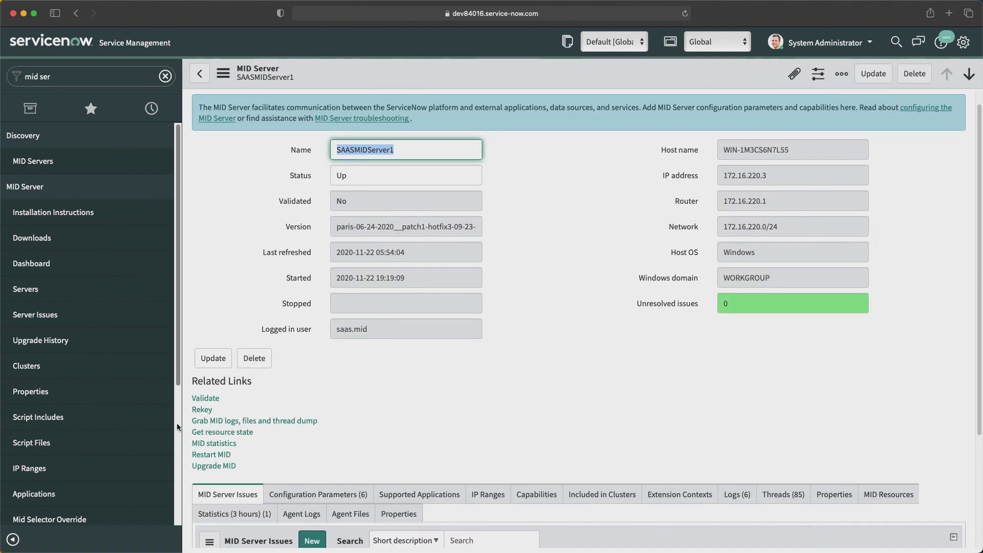
left_click(204, 398)
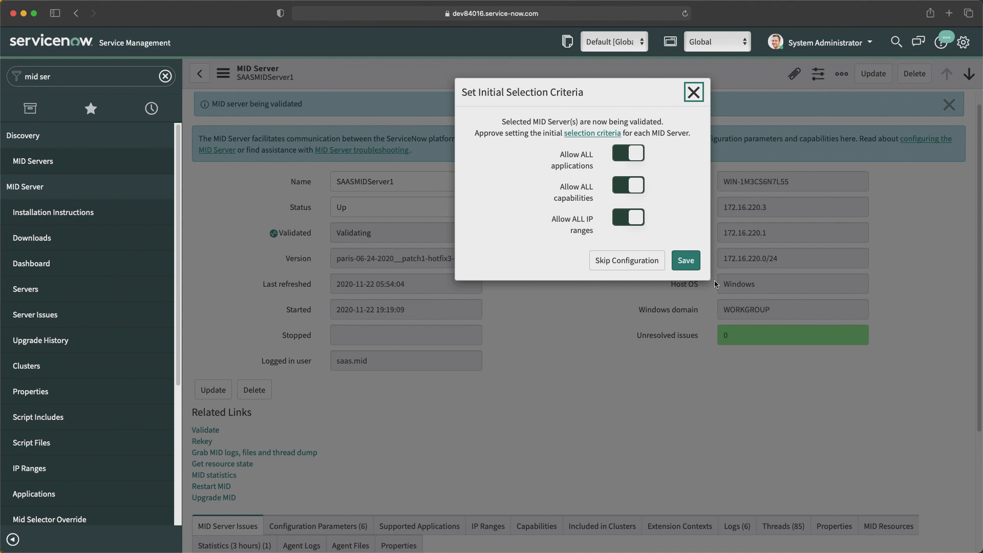
left_click(688, 261)
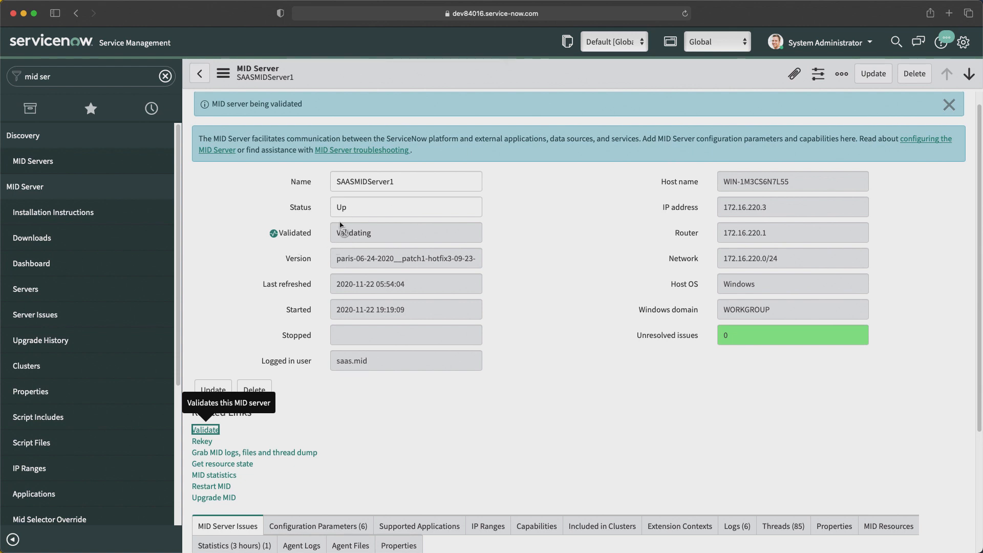
left_click(200, 75)
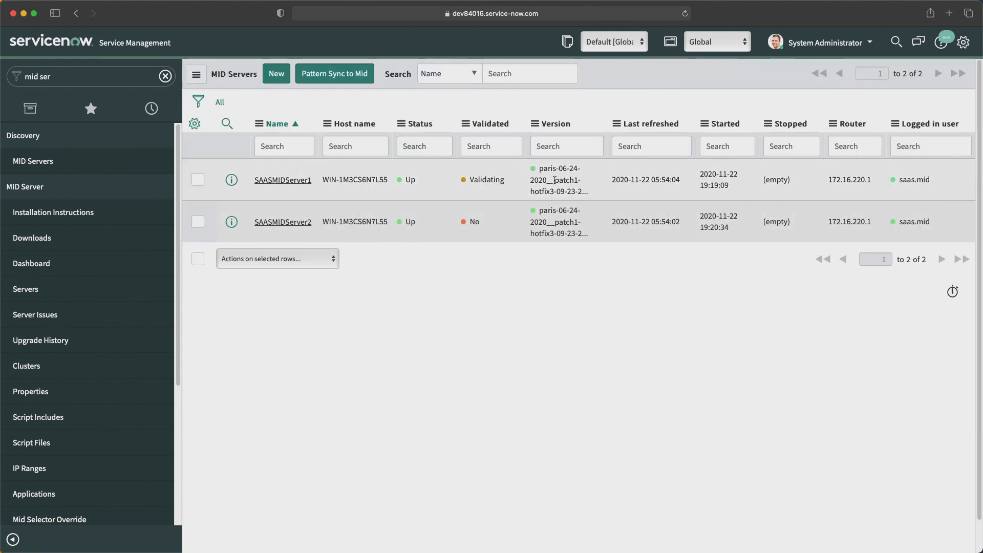
Step: Validate SAASMIDServer2 with all applications, capabilities and IP ranges allowed, then return to the list
left_click(277, 224)
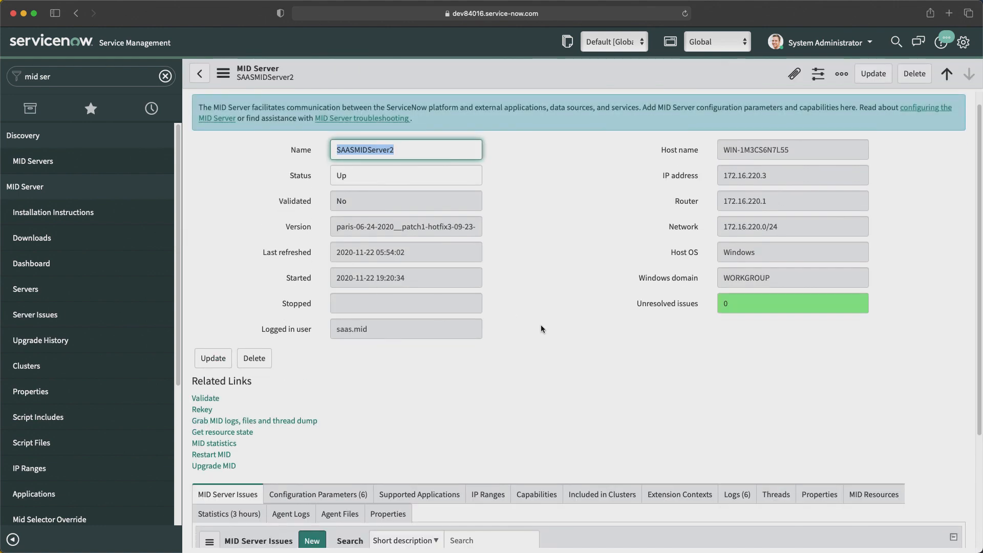
scroll(543, 329, "down", 2)
left_click(204, 363)
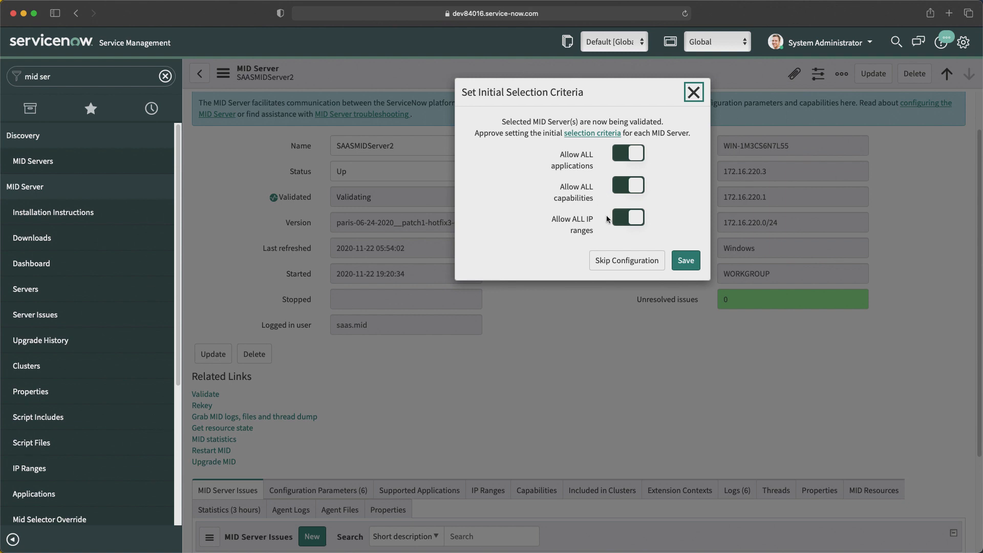
left_click(686, 260)
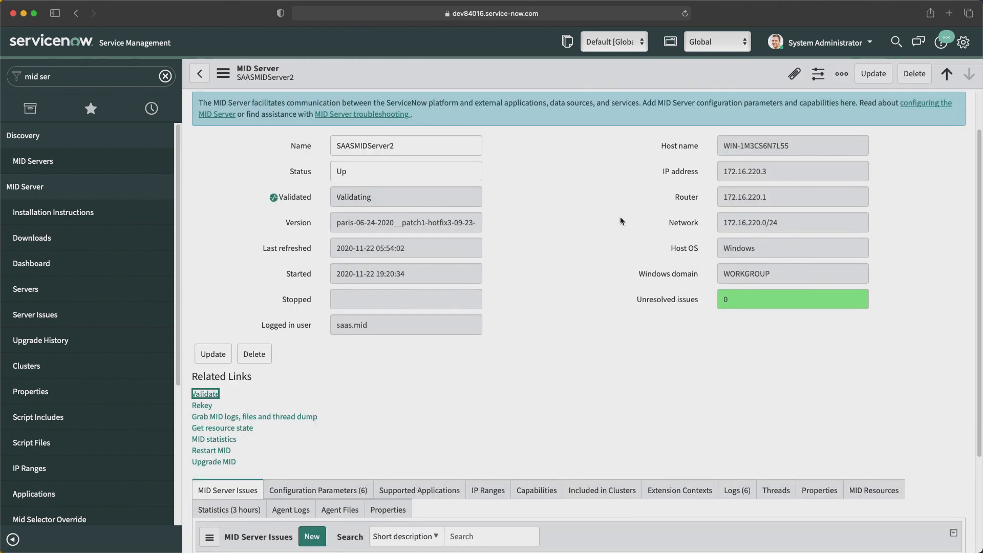
left_click(202, 76)
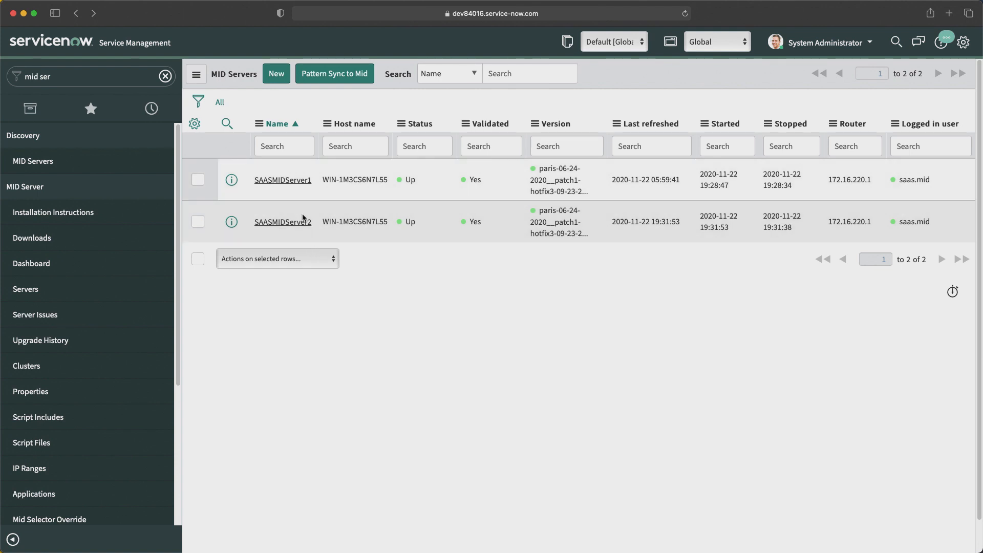
Step: Open the SAASMIDServer1 record and view its configuration parameters
left_click(282, 180)
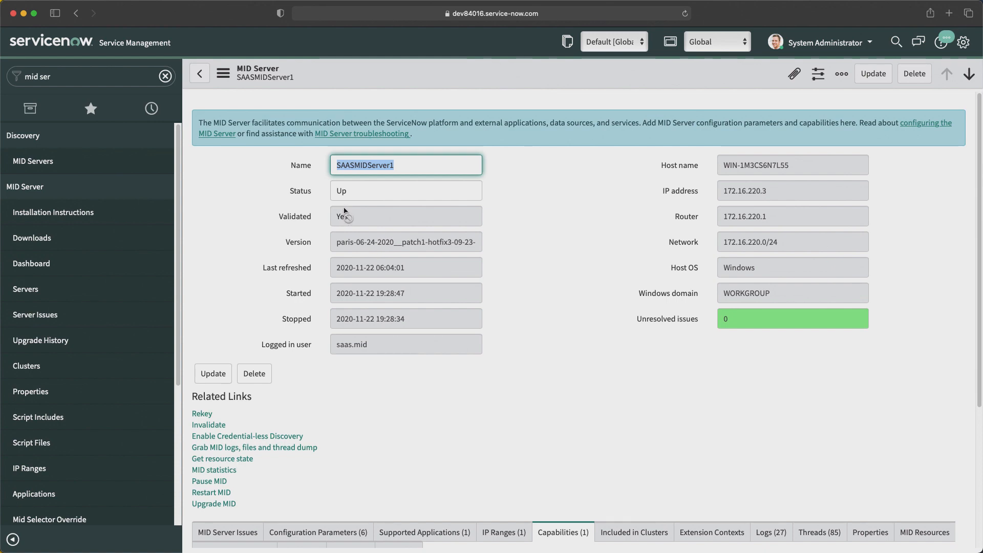
scroll(496, 453, "down", 3)
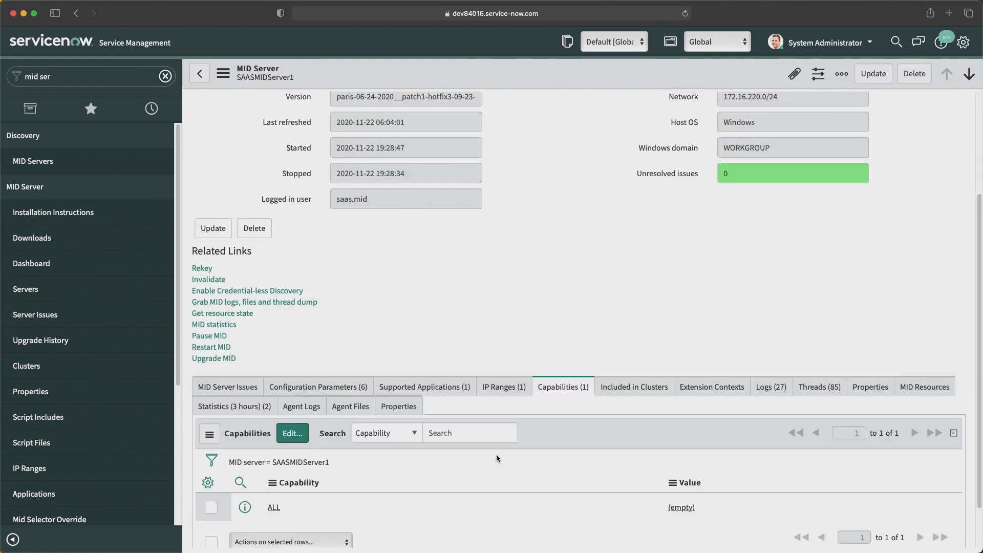
scroll(496, 454, "down", 1)
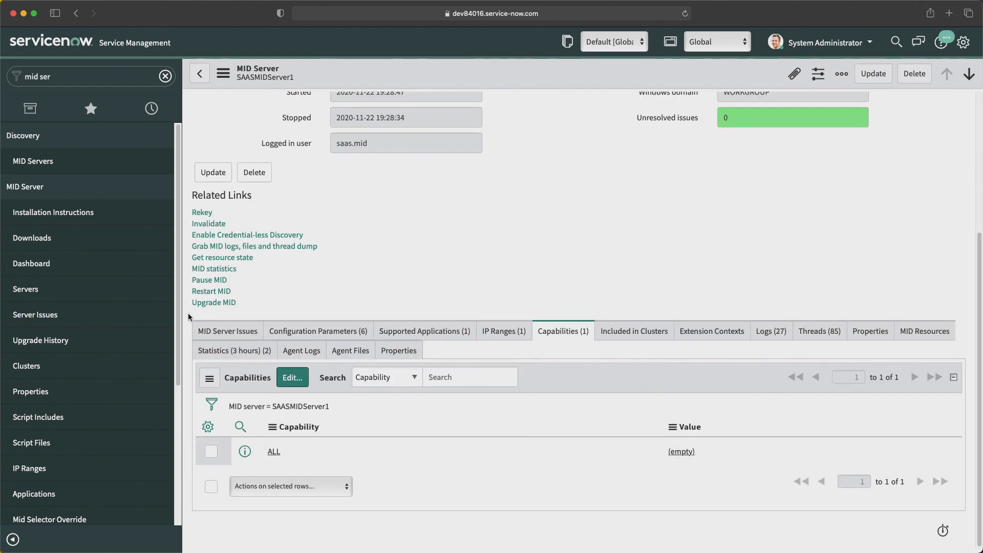
left_click(323, 331)
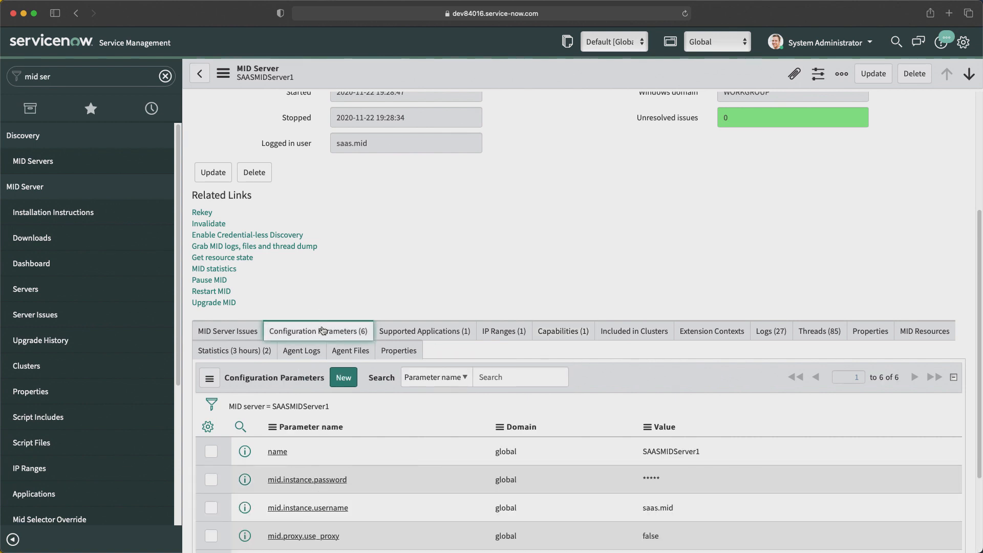
scroll(395, 394, "down", 2)
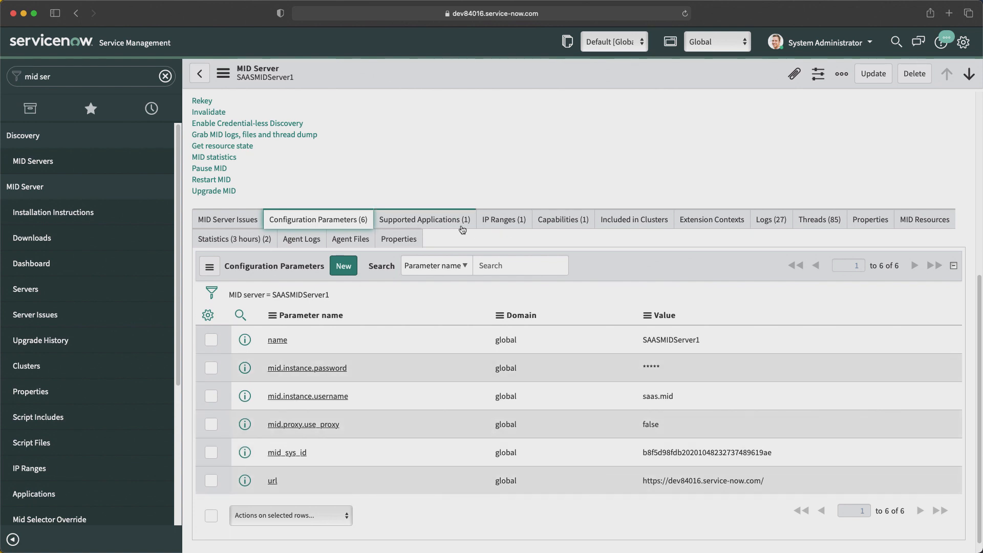
Step: Review SAASMIDServer1's supported applications in the editor, cancelling to keep ALL
left_click(425, 225)
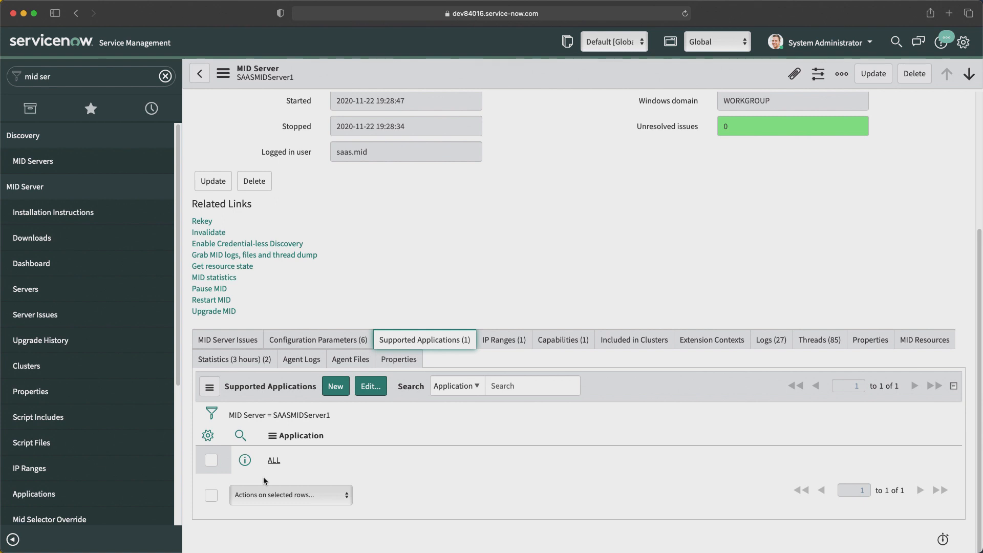
left_click(366, 389)
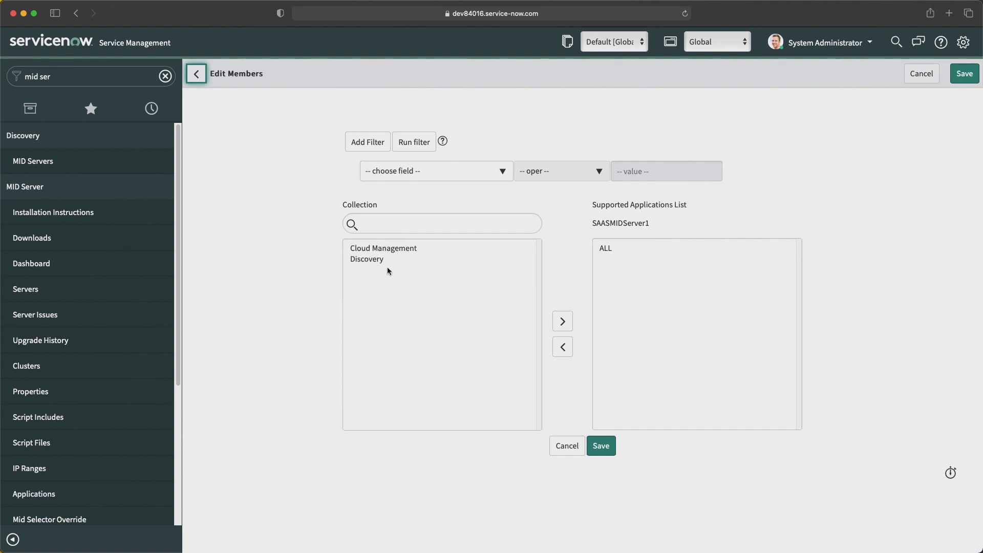
left_click(568, 446)
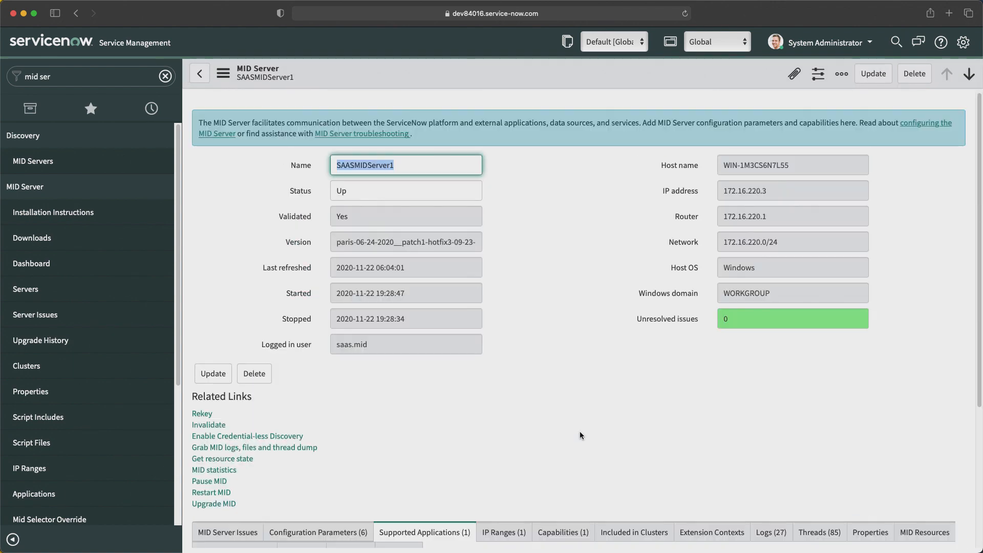
Step: Review SAASMIDServer1's IP Ranges, Capabilities and Logs tabs
scroll(580, 433, "down", 5)
left_click(520, 336)
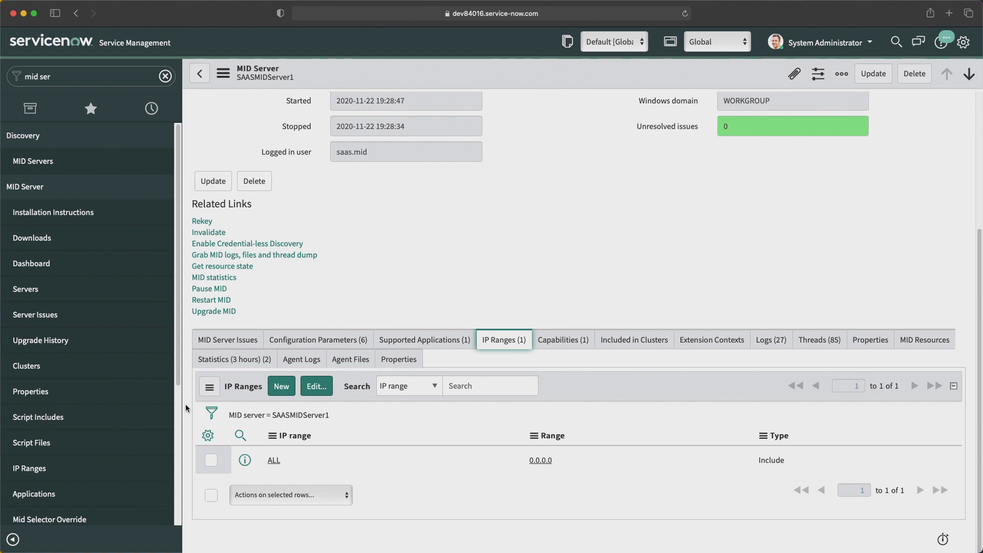
left_click(571, 347)
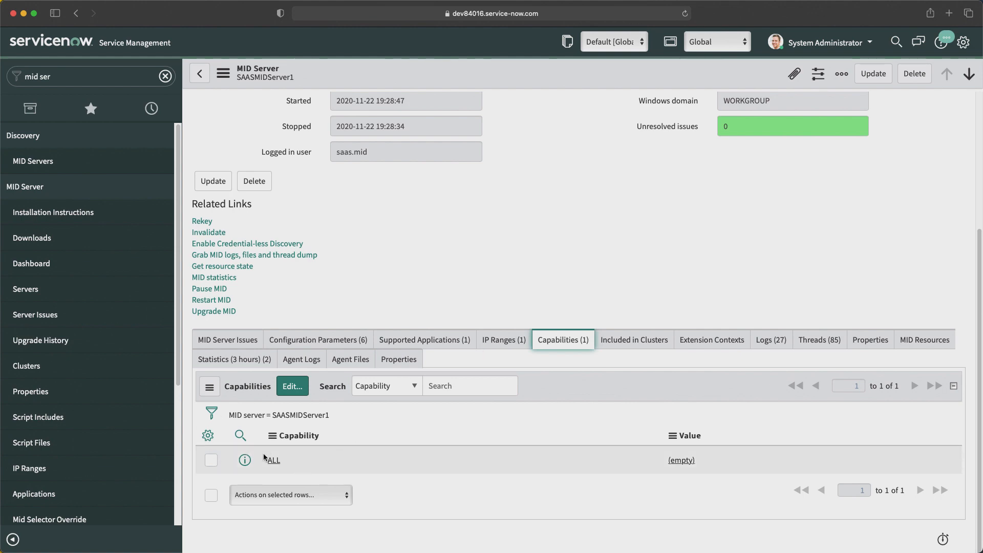
left_click(764, 340)
scroll(413, 417, "down", 4)
scroll(413, 417, "up", 7)
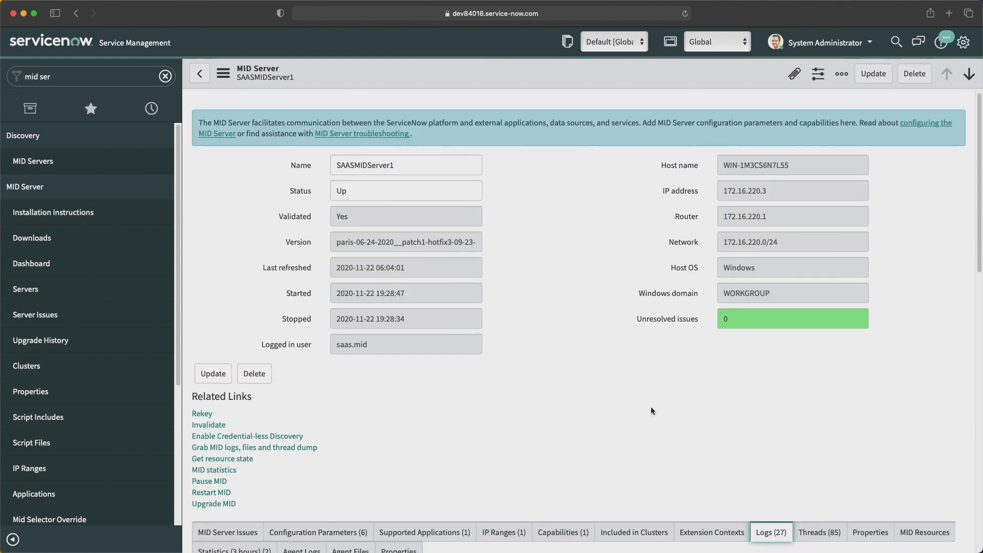
scroll(467, 384, "down", 4)
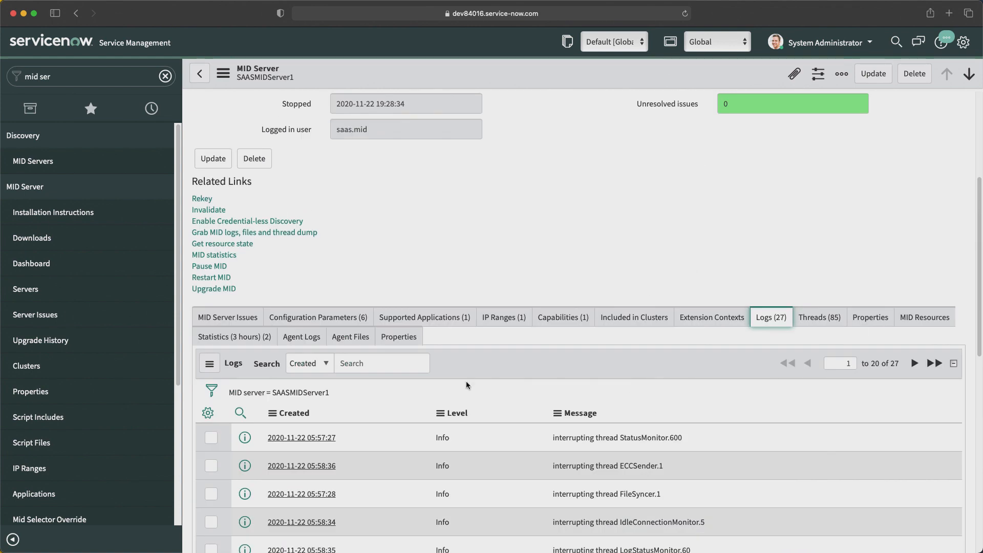
Step: Review the Threads and Statistics tabs, then switch to the Windows Server VM
left_click(825, 320)
scroll(451, 432, "down", 10)
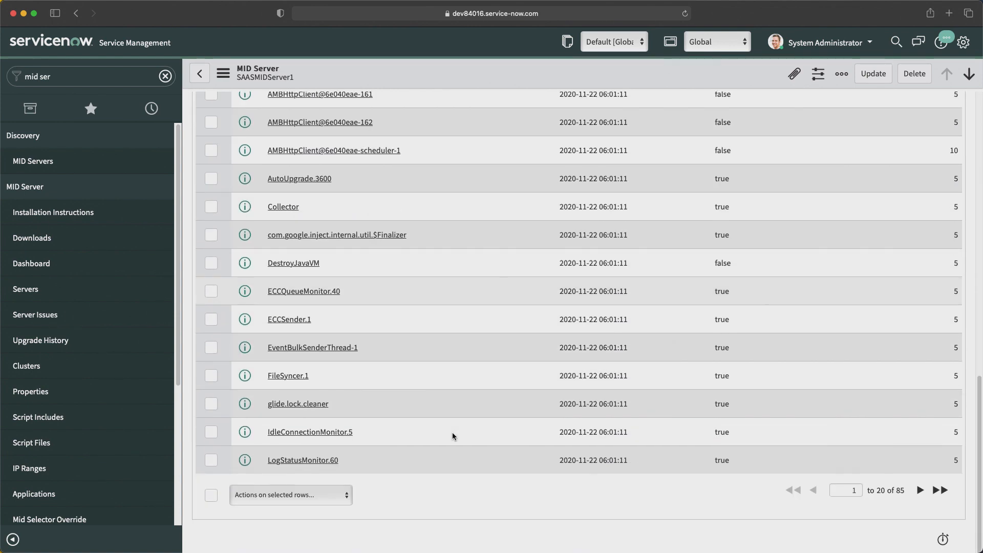
scroll(514, 306, "up", 10)
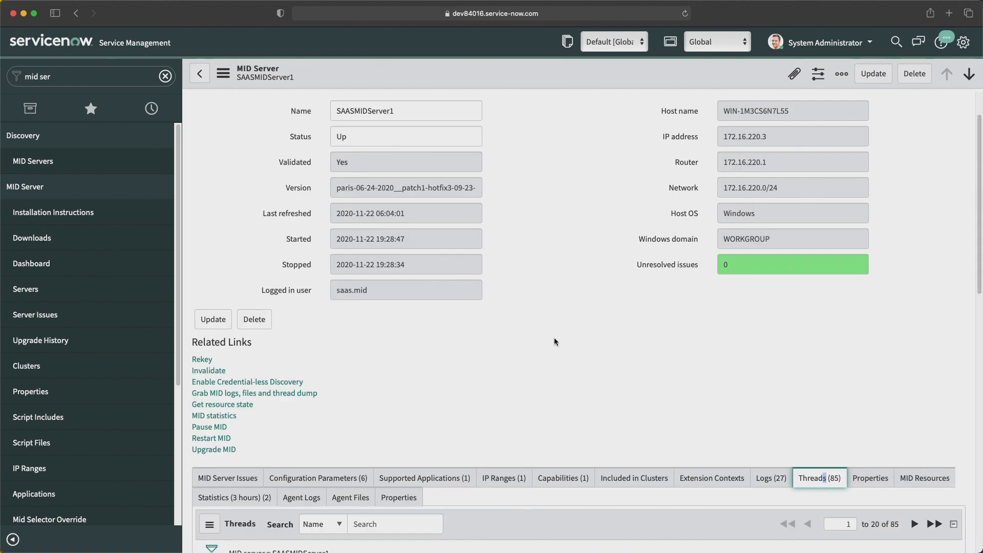
scroll(681, 403, "down", 5)
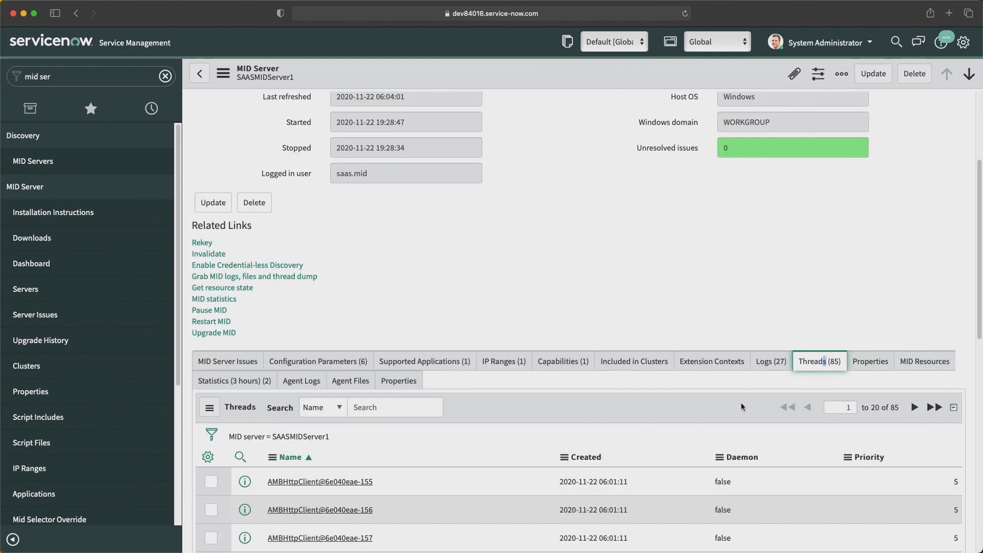
left_click(233, 380)
scroll(215, 358, "down", 2)
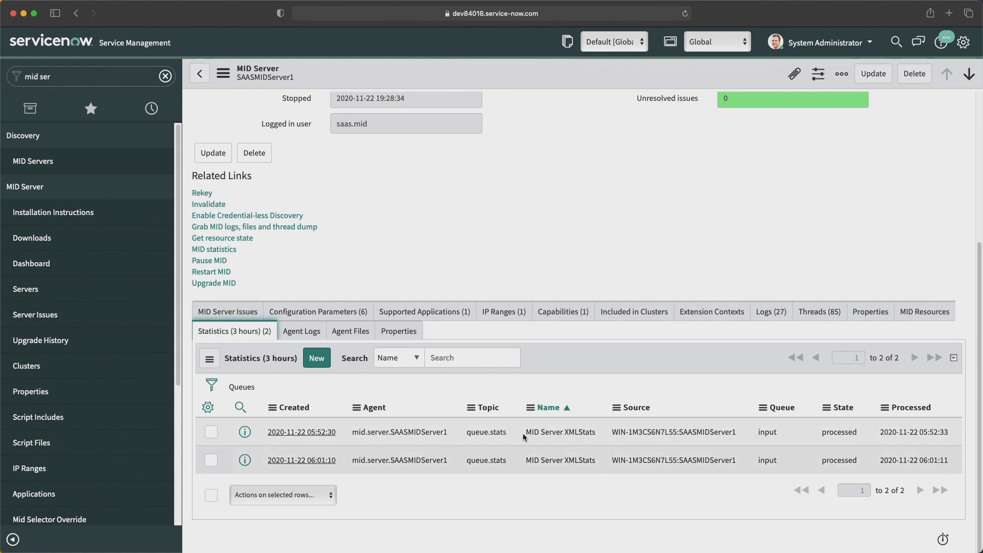
scroll(628, 394, "up", 4)
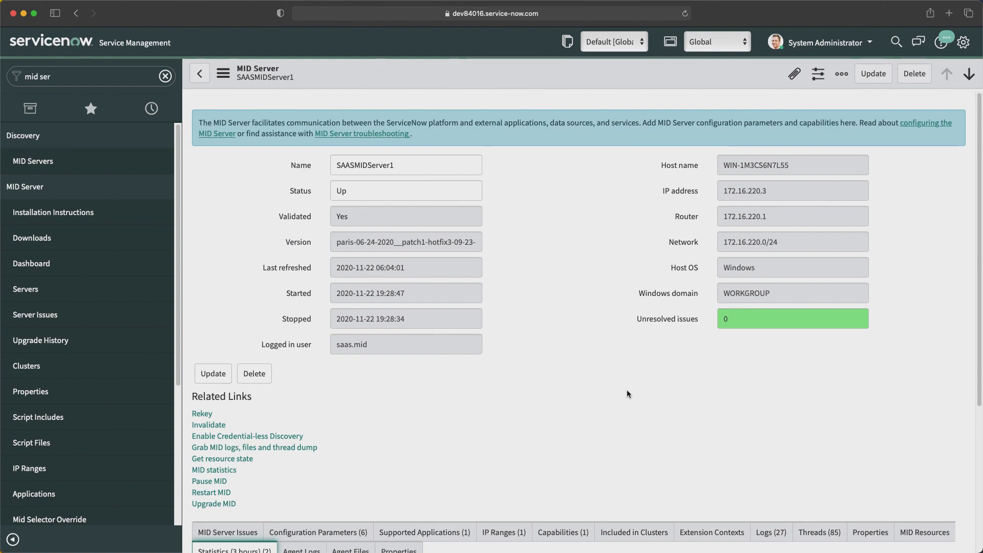
key("super+Tab")
key("super+Tab")
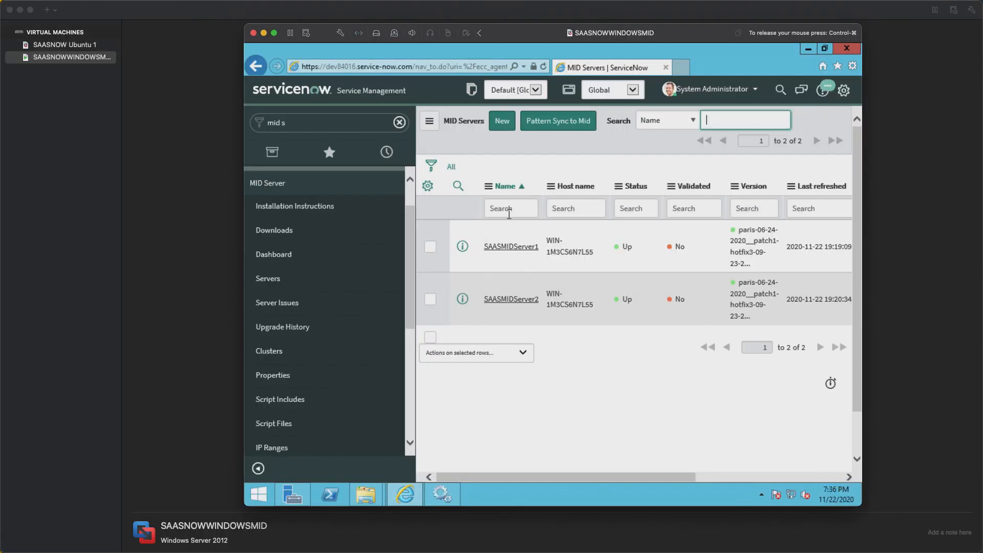
Step: In the MIDServer File Explorer window, browse into SAASMID1 > agent > logs
mouse_move(368, 494)
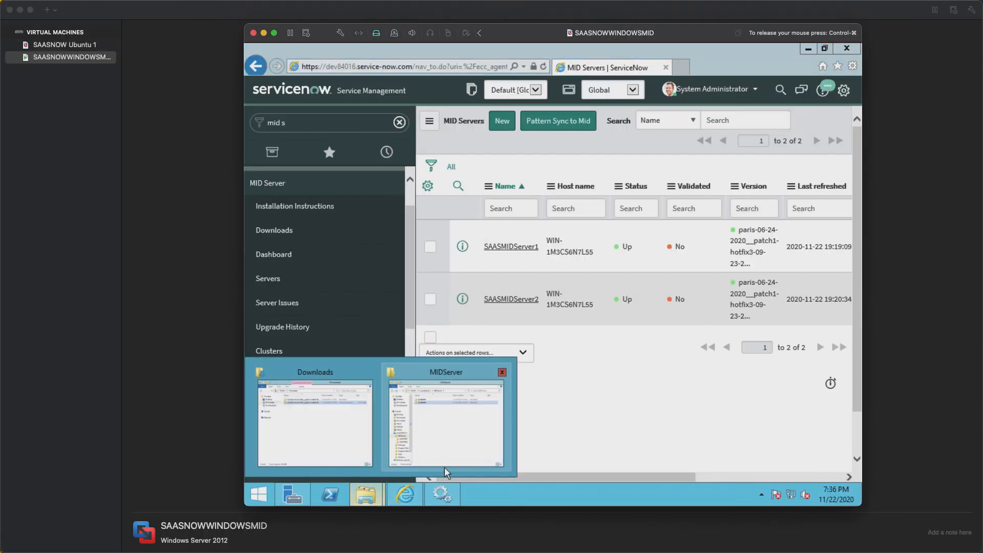
left_click(438, 421)
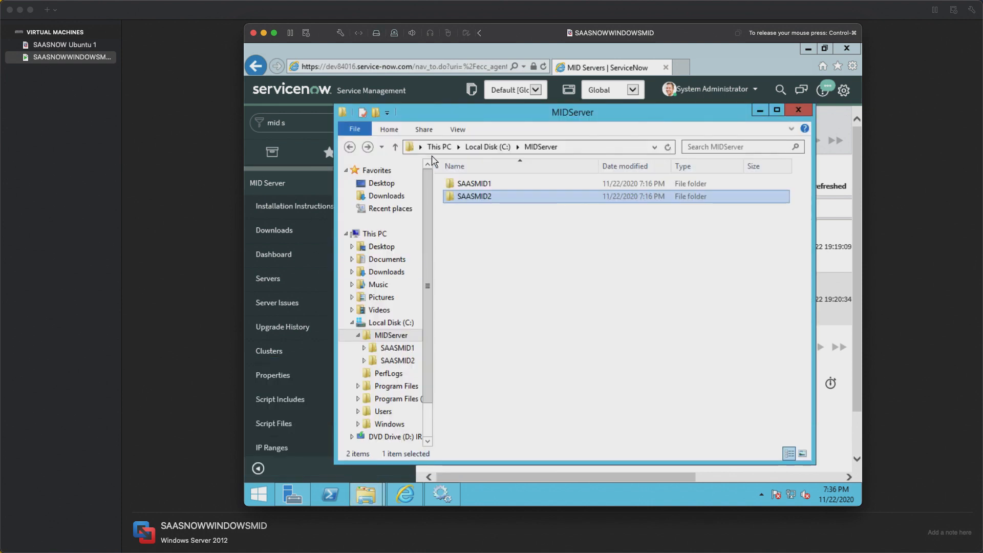
double_click(489, 184)
double_click(492, 190)
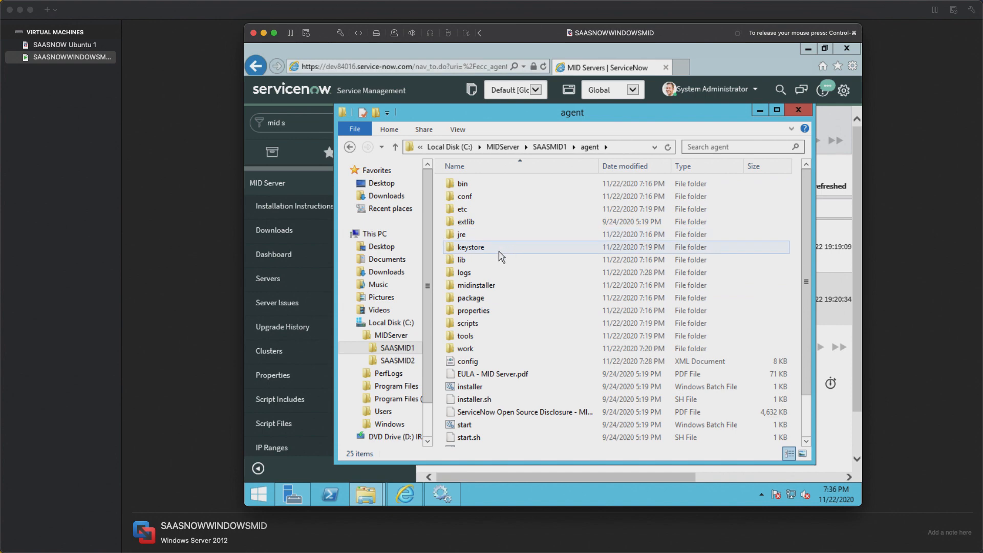
double_click(494, 273)
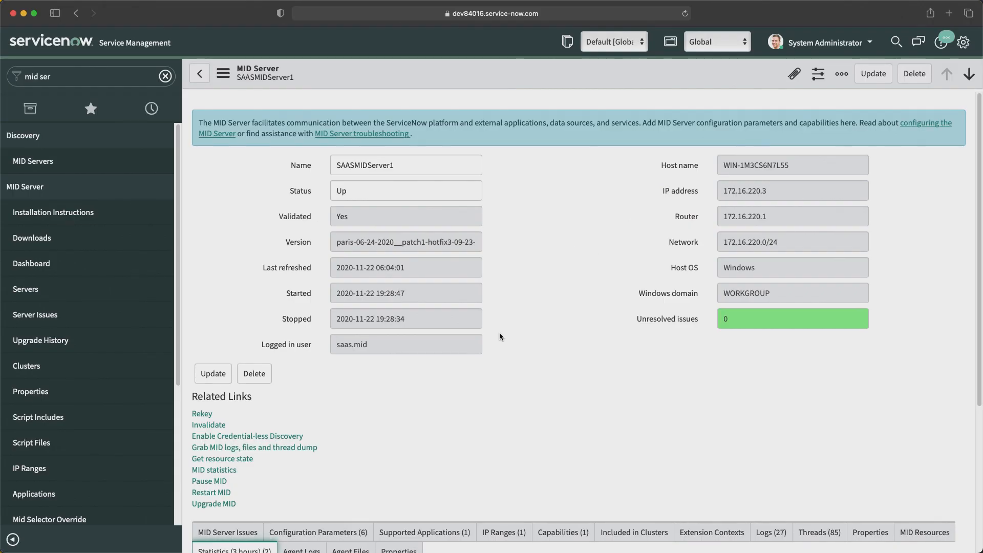
Step: Create a MID Server cluster named 'Primary MID' with type Failover and submit it
scroll(30, 296, "down", 1)
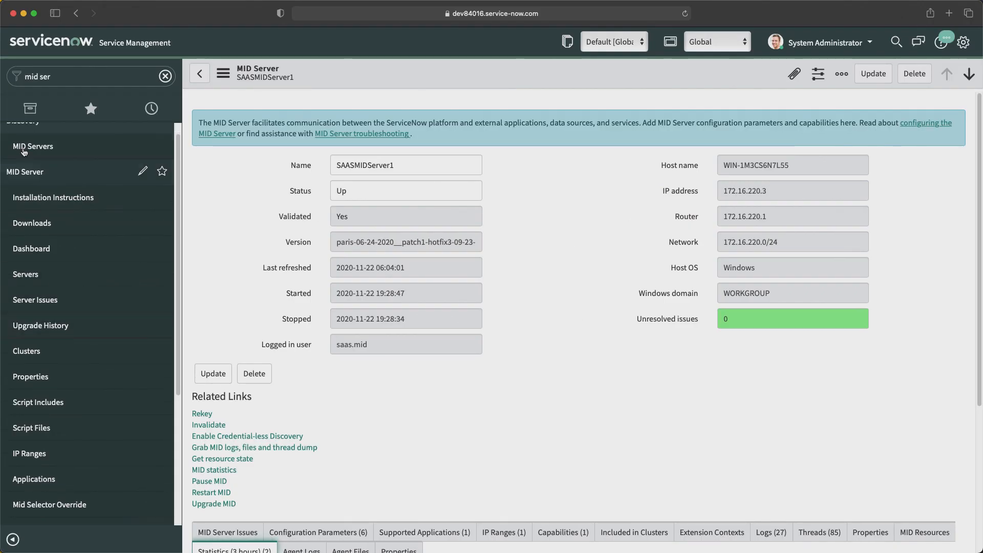
left_click(36, 356)
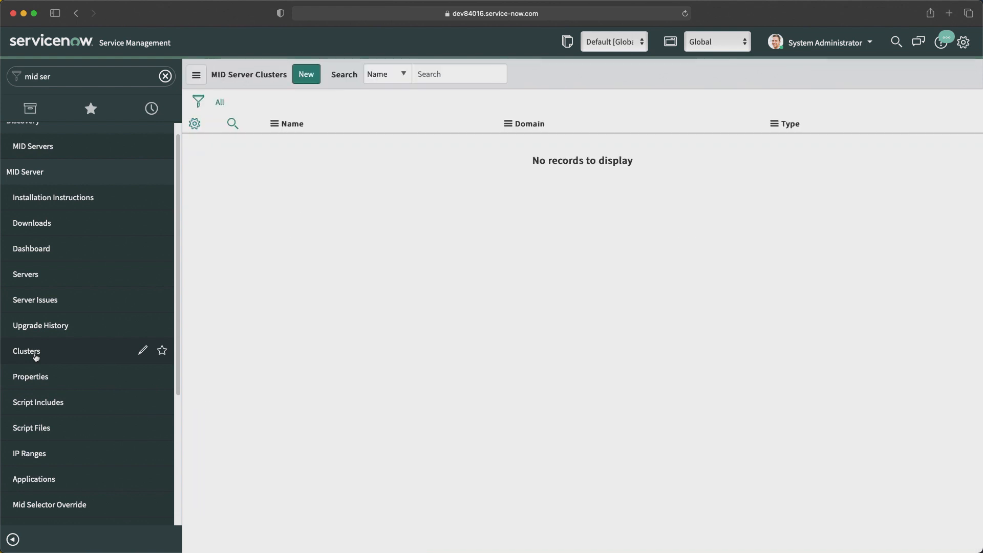
left_click(306, 75)
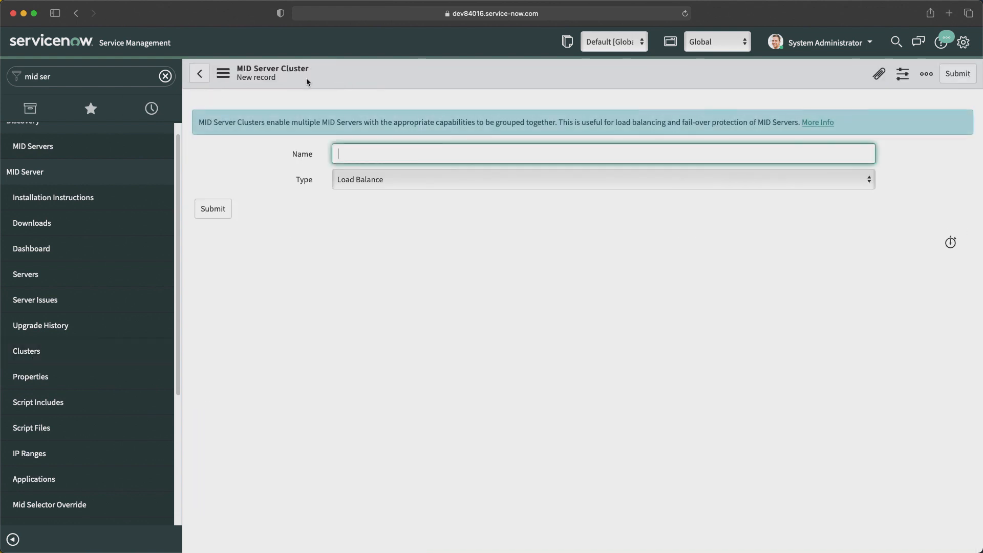
type("Primary MID")
left_click(397, 174)
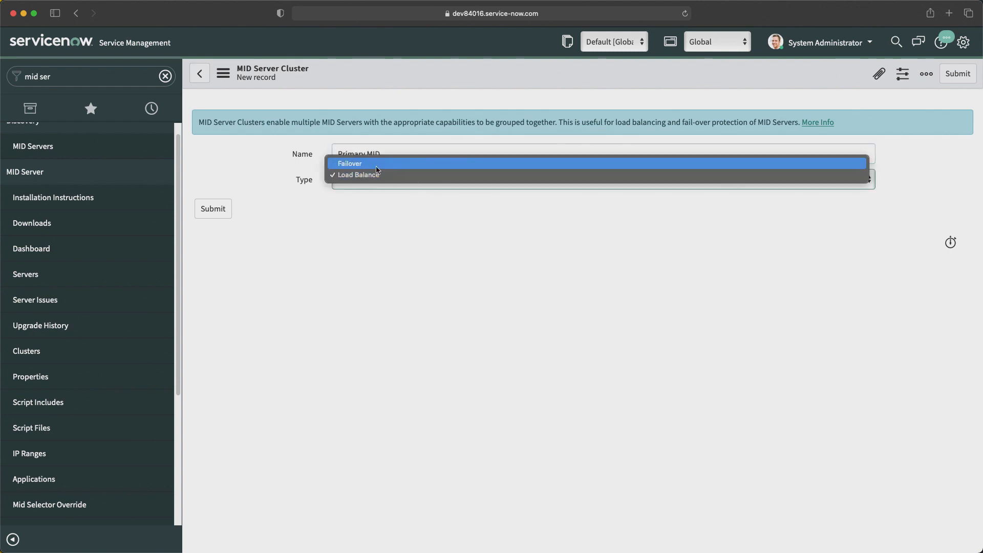
left_click(351, 161)
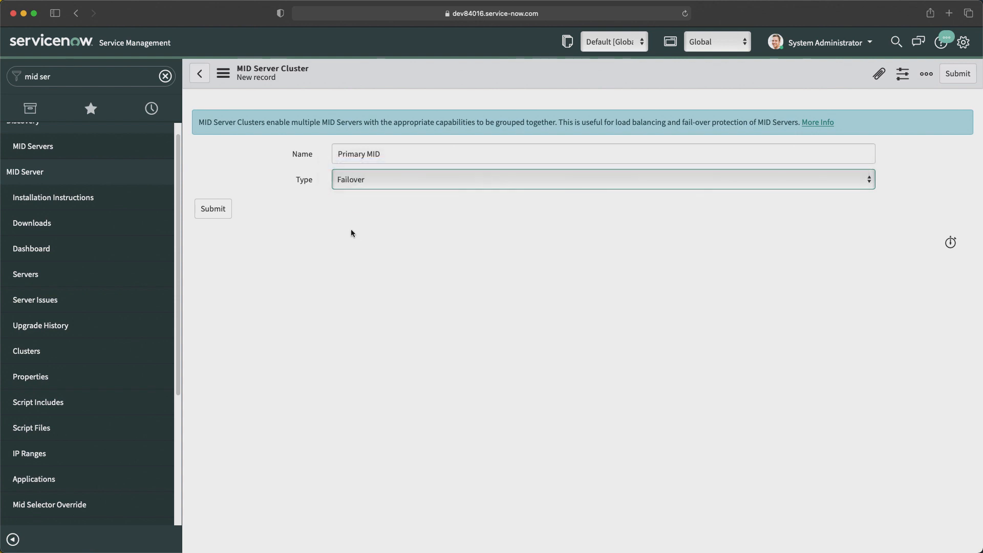
left_click(214, 210)
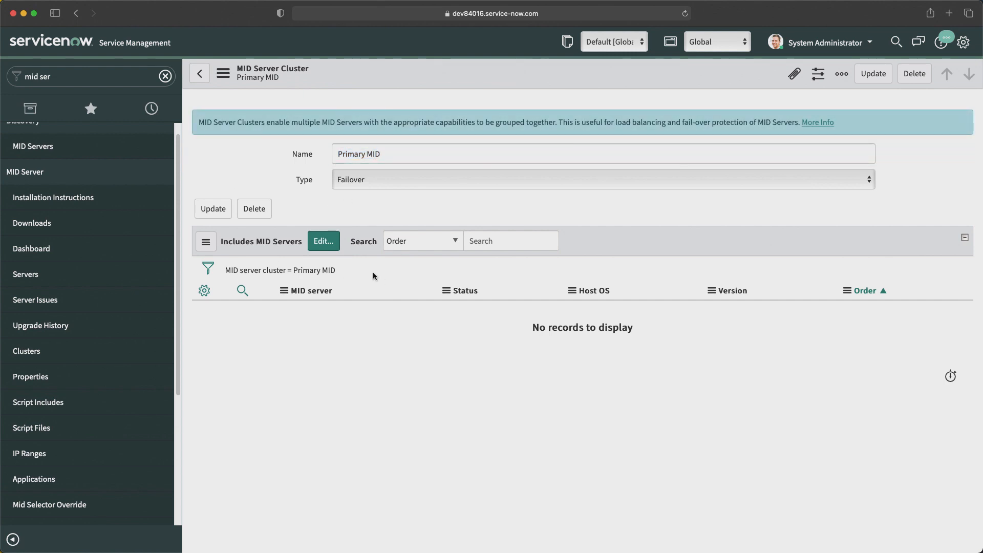
Step: Add SAASMIDServer1 and SAASMIDServer2 to Primary MID's included MID Servers and save
left_click(326, 245)
left_click(392, 249)
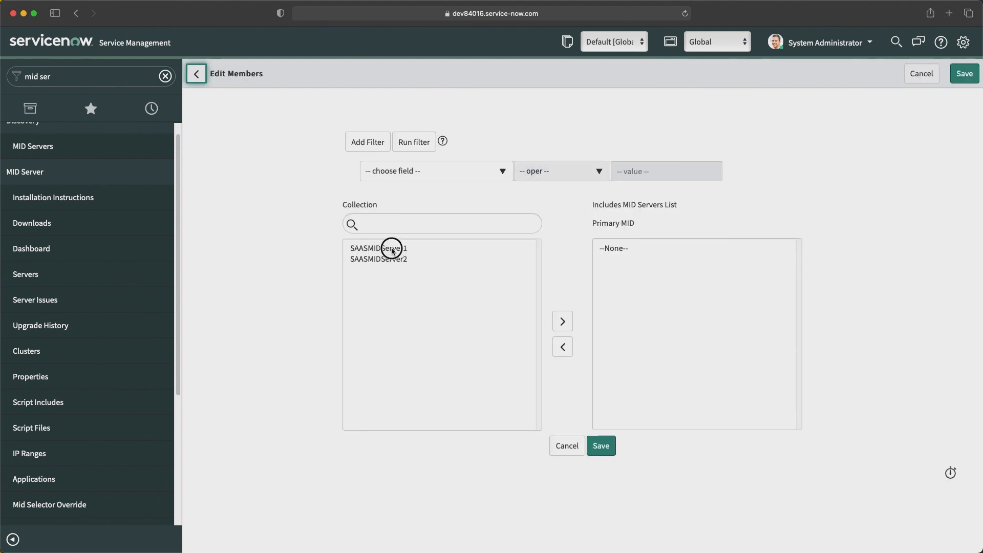
double_click(391, 248)
double_click(392, 248)
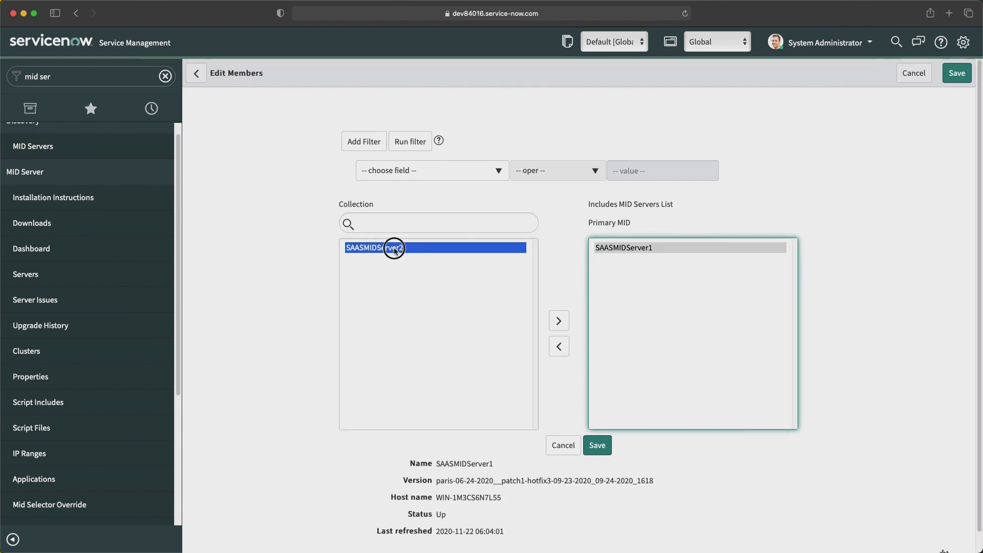
left_click(597, 446)
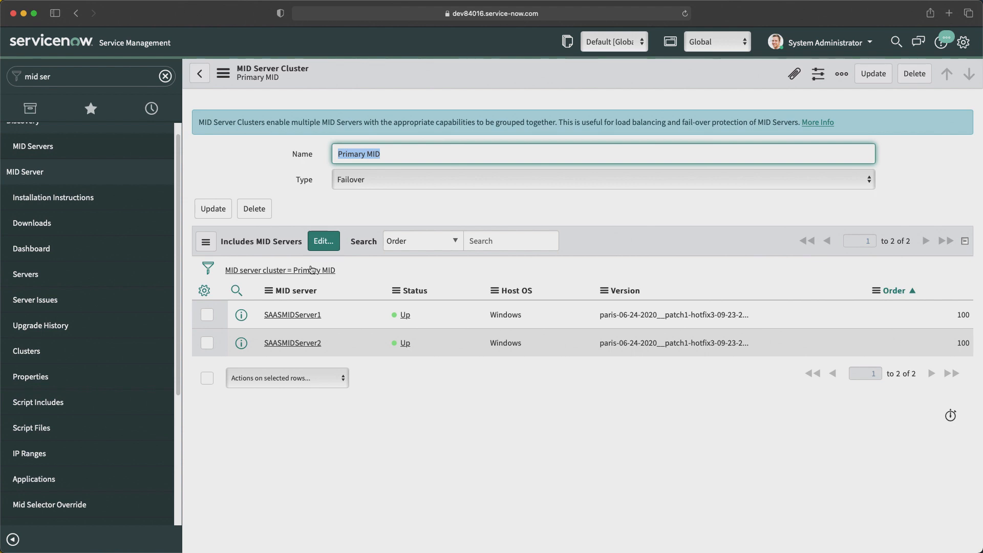
left_click(338, 180)
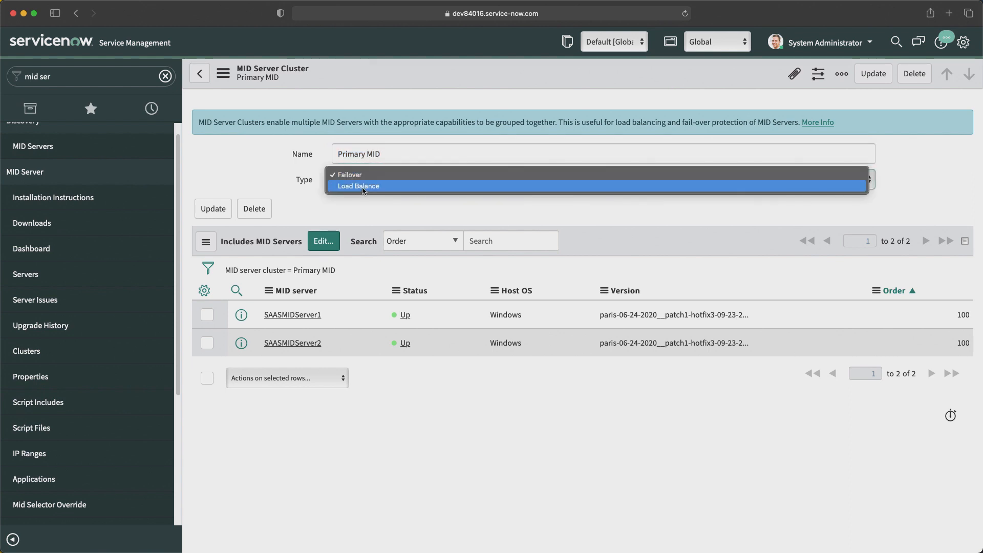